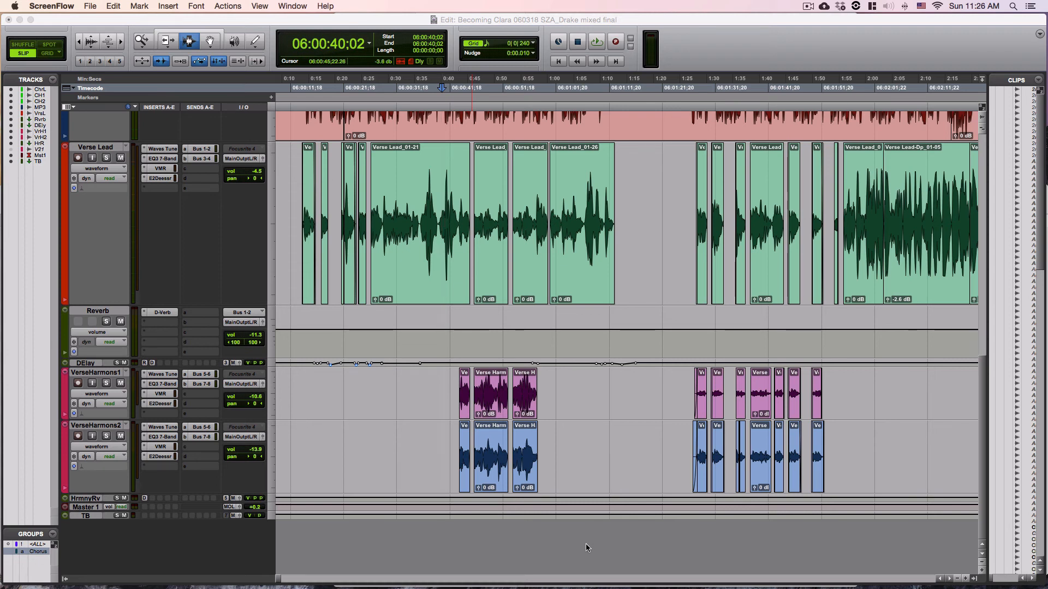
# Play back the verse section containing the harmonies from the current position.
pyautogui.click(496, 22)
pyautogui.press('space')
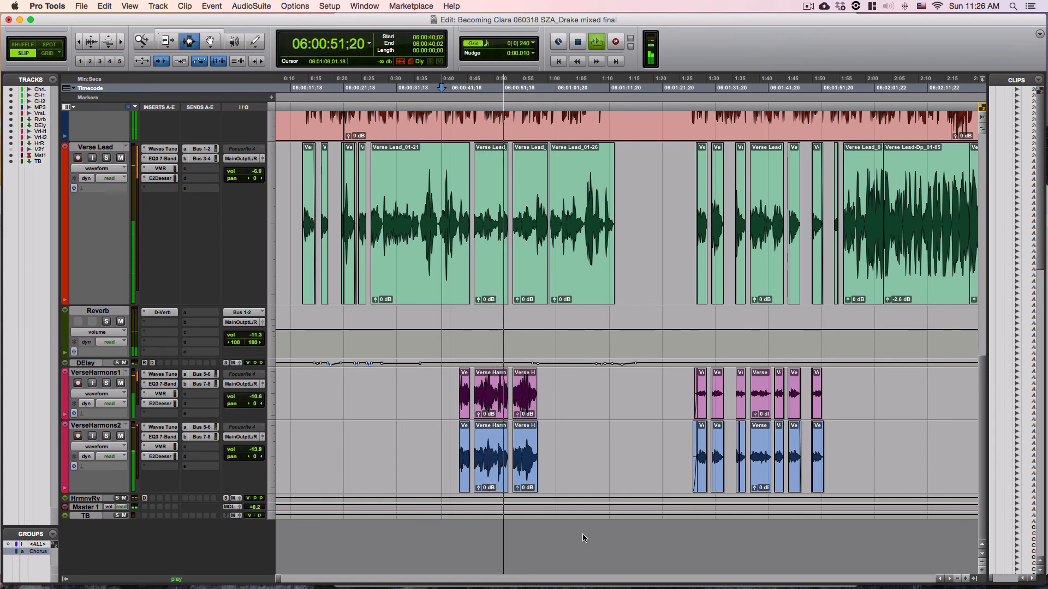
pyautogui.press('space')
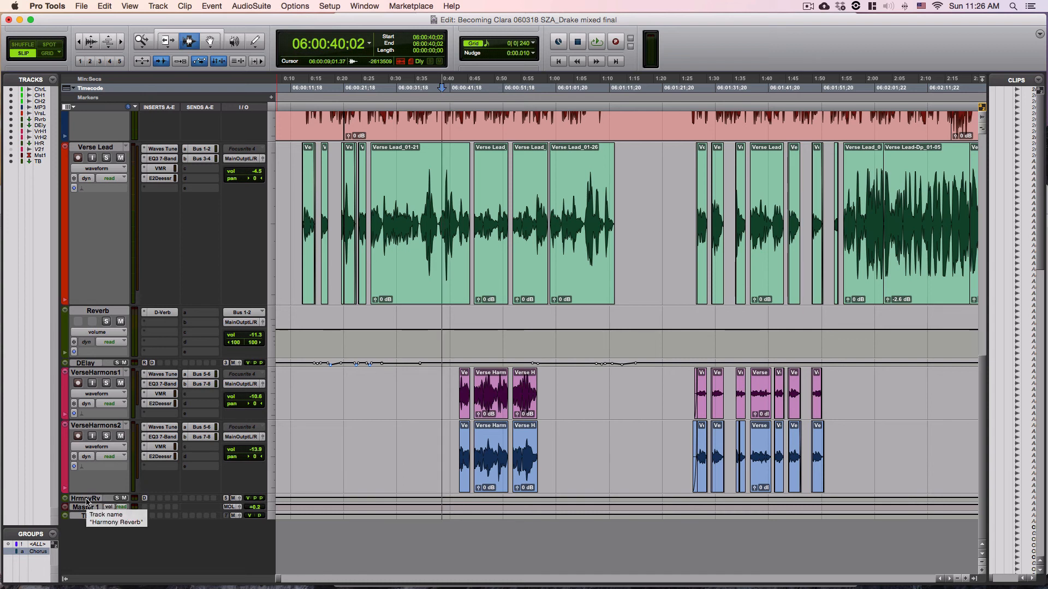
# Create one stereo Aux Input track and place it directly below the VerseHarmons2 track.
pyautogui.press('super+shift+n')
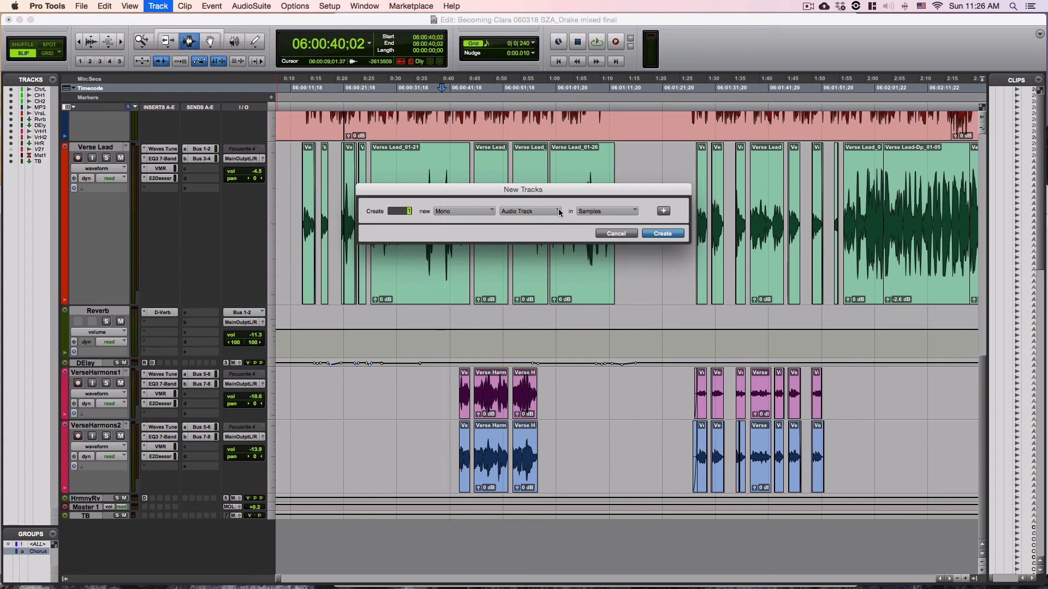
pyautogui.click(475, 211)
pyautogui.click(456, 224)
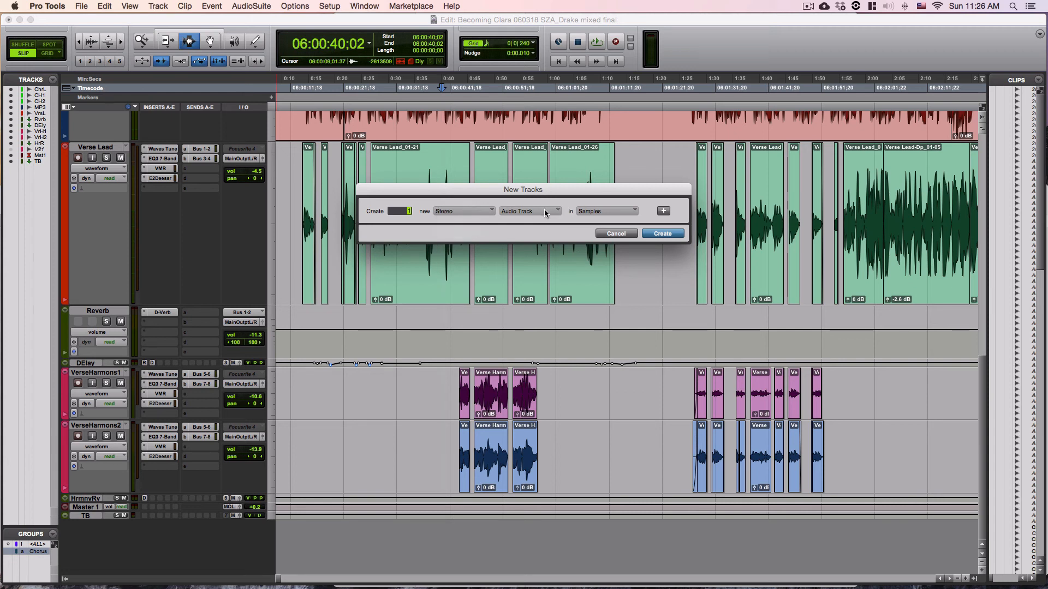
pyautogui.click(545, 213)
pyautogui.click(529, 226)
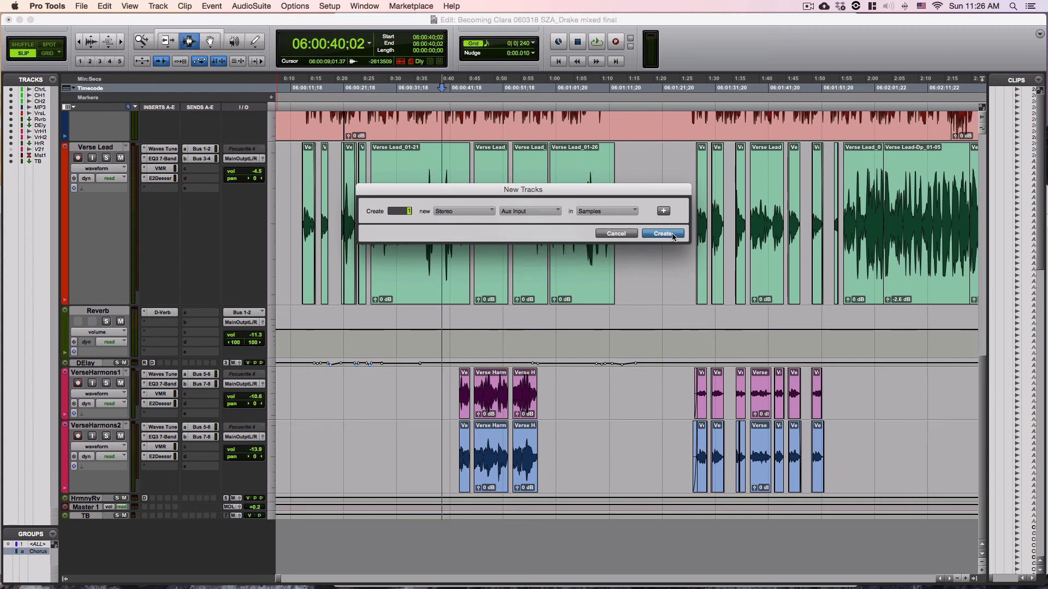
pyautogui.click(662, 233)
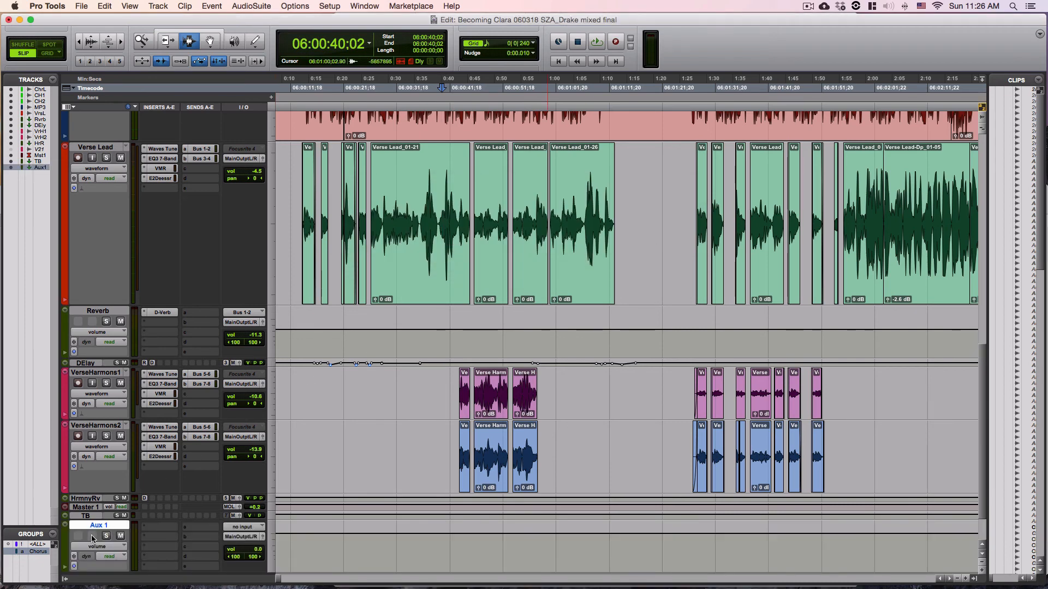
pyautogui.moveTo(99, 525); pyautogui.dragTo(104, 494)
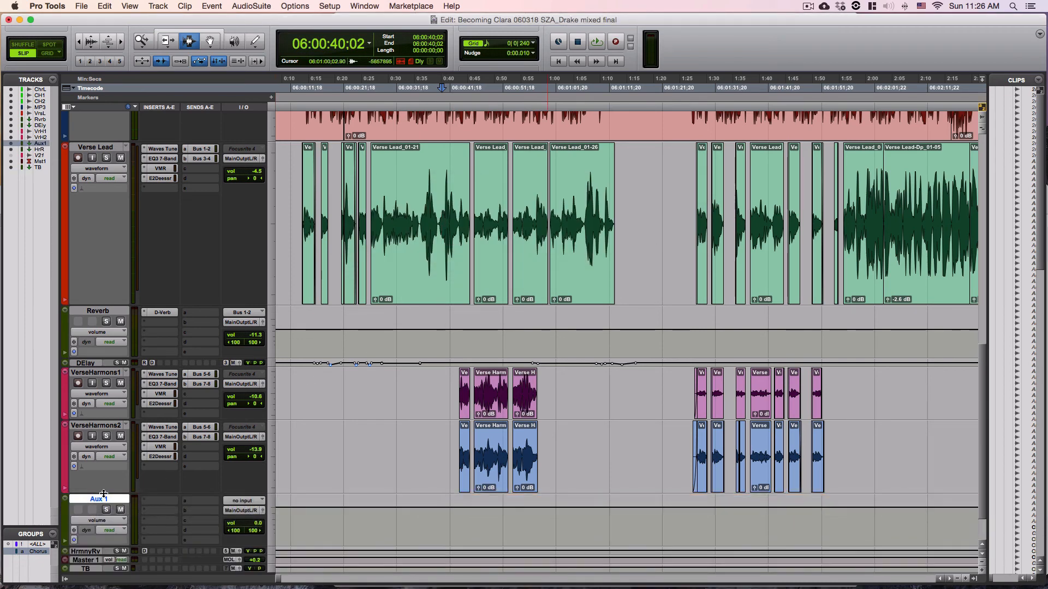
# Colour the new Aux 1 track magenta-pink with the track colour palette.
pyautogui.doubleClick(65, 511)
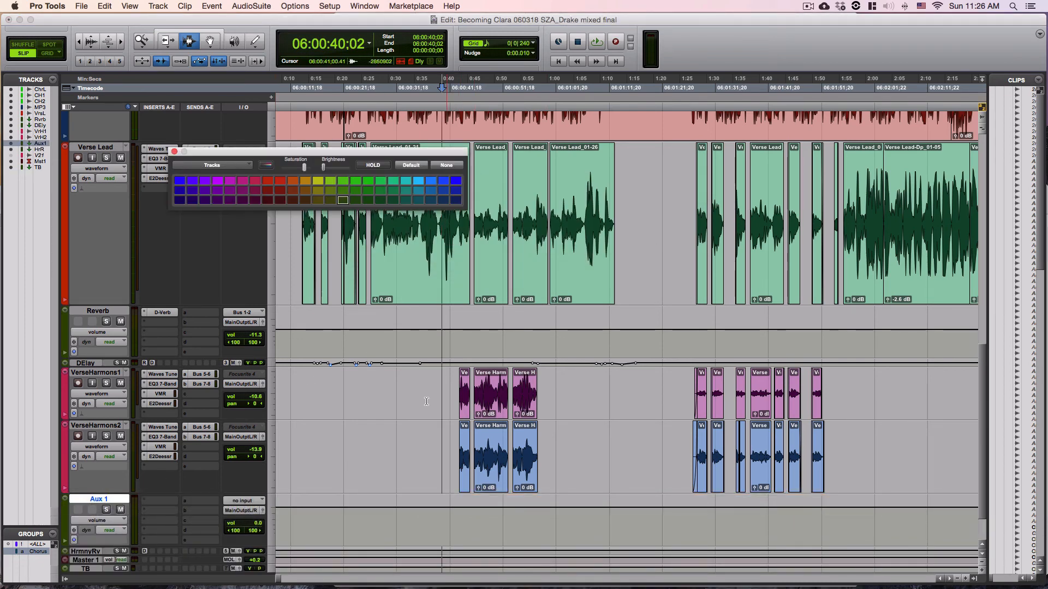
pyautogui.click(229, 184)
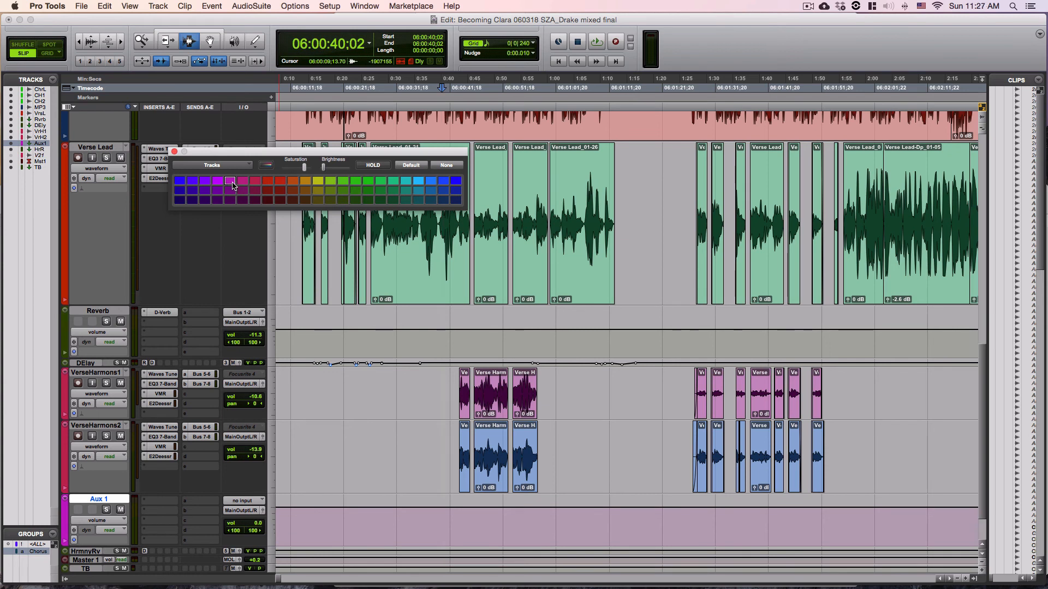
pyautogui.click(243, 184)
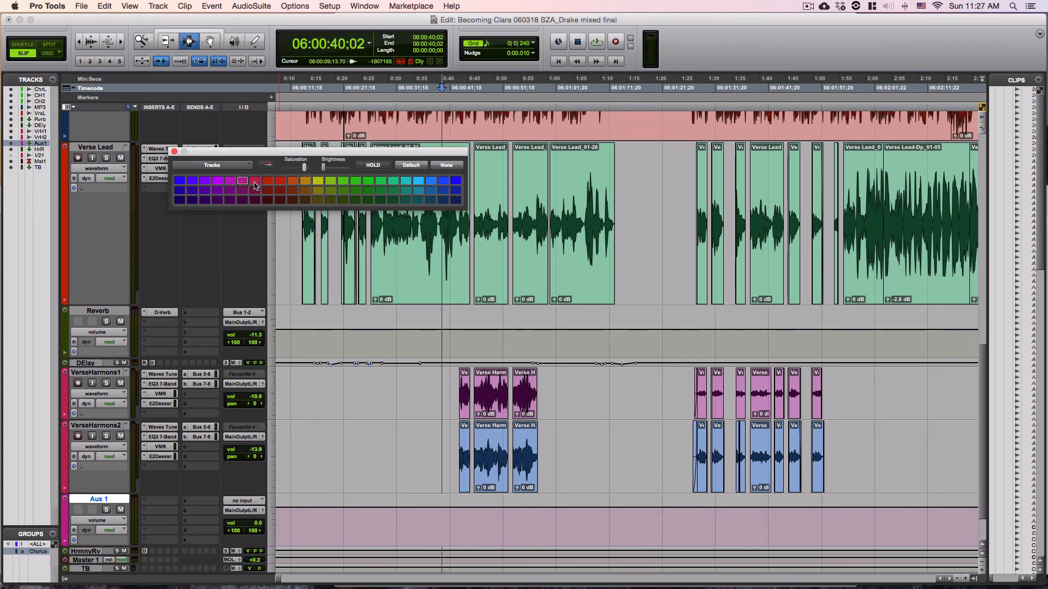
pyautogui.click(174, 151)
# Rename the Aux 1 track as Harmony Delay.
pyautogui.doubleClick(94, 501)
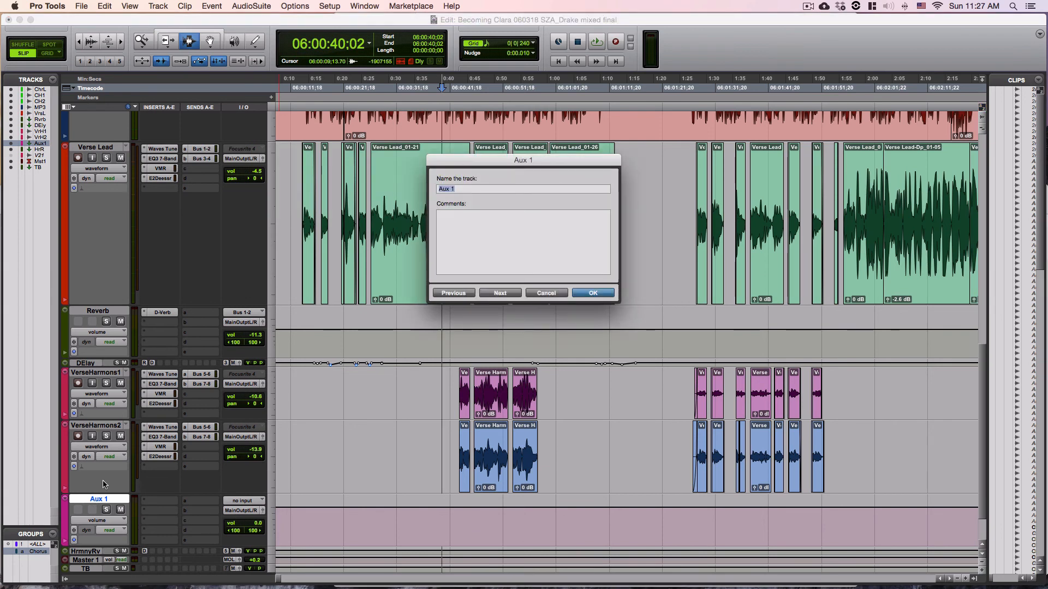
pyautogui.write('Harmony Delay')
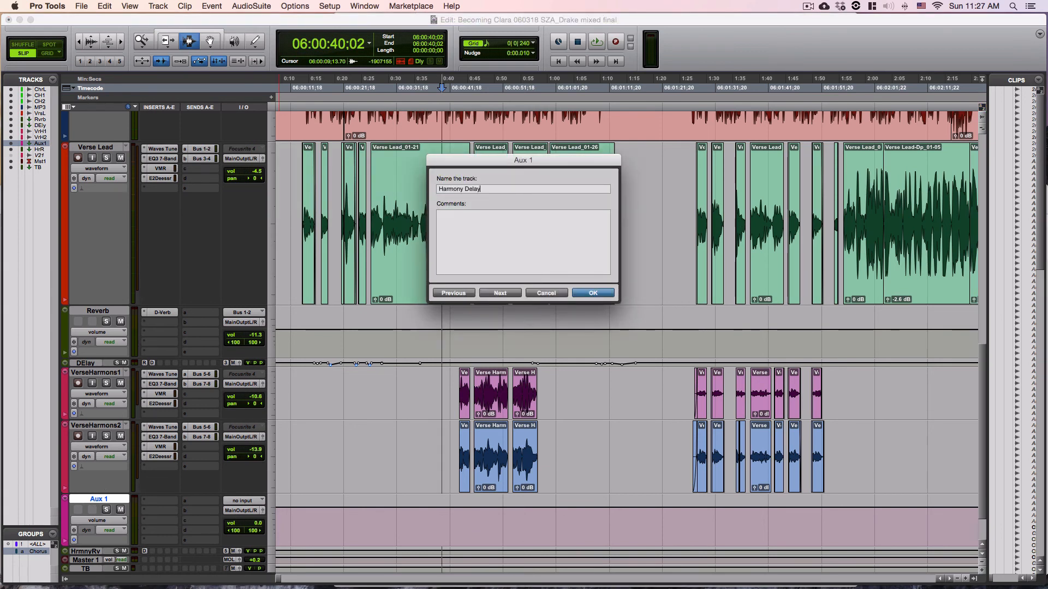
pyautogui.press('Return')
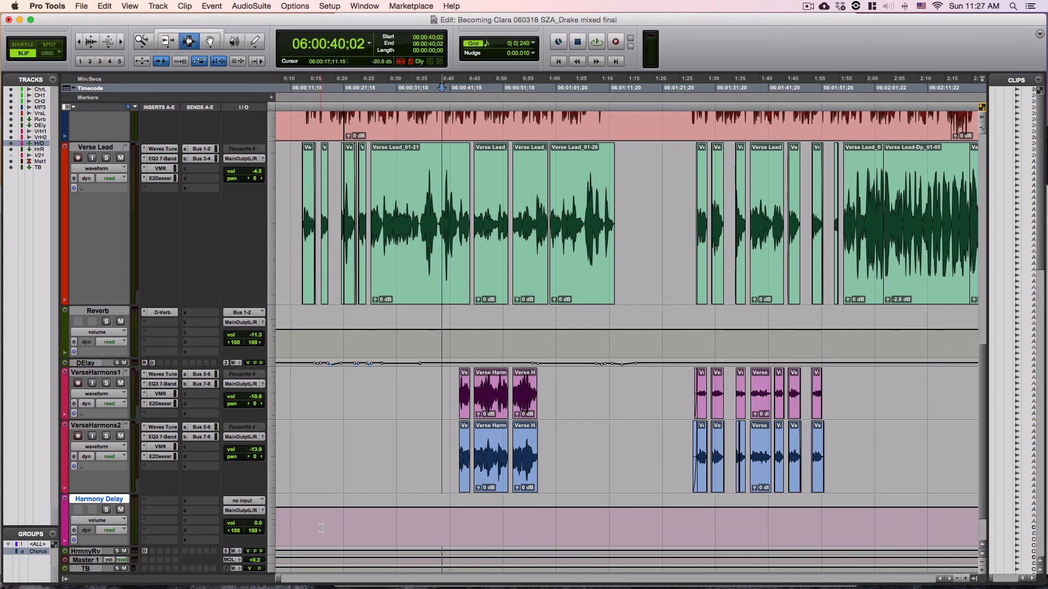
# Add a stereo Bus 9-10 send on the first verse harmony track and set its level to 0.0 dB.
pyautogui.press('super+equal')
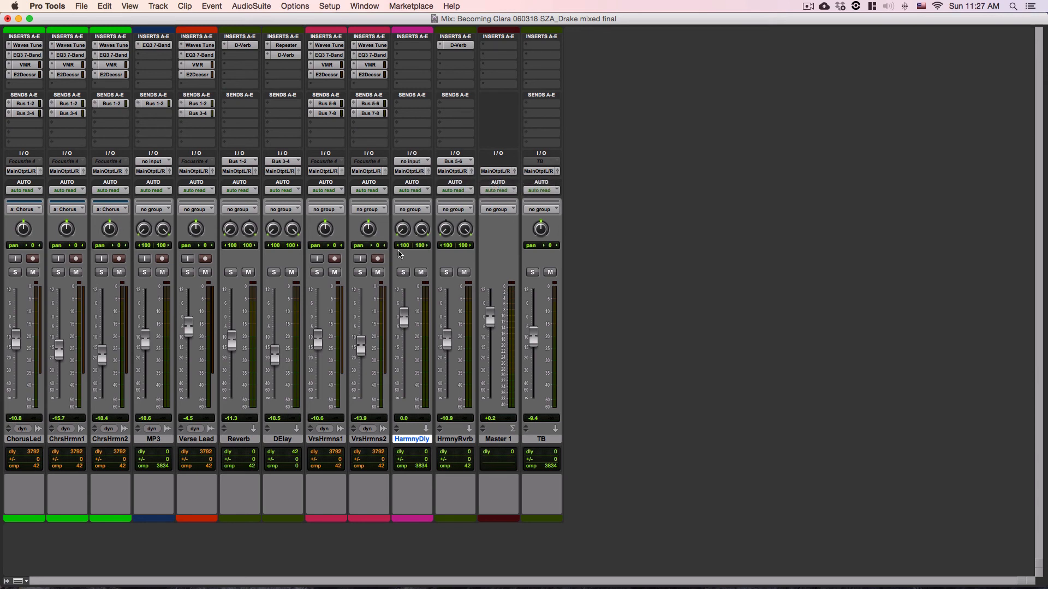
pyautogui.click(333, 124)
pyautogui.moveTo(335, 157)
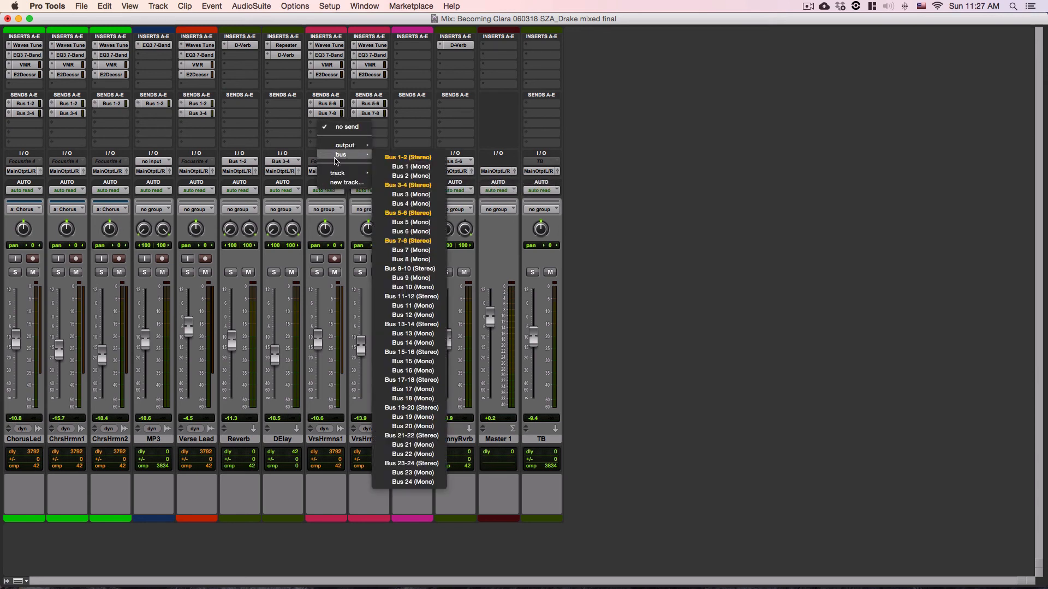
pyautogui.click(434, 268)
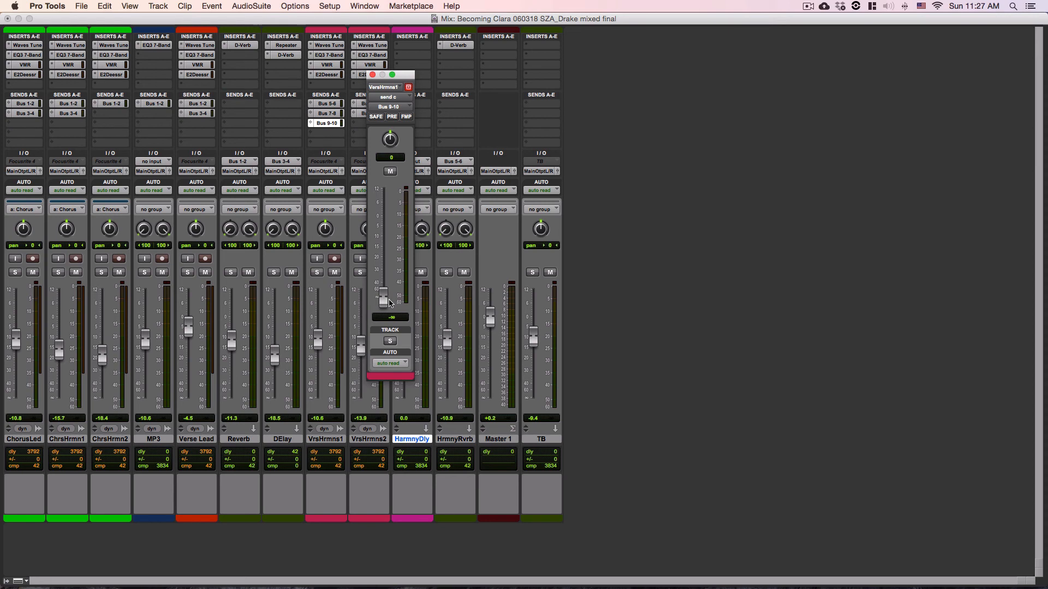
pyautogui.keyDown('alt'); pyautogui.click(388, 302); pyautogui.keyUp('alt')
pyautogui.click(372, 75)
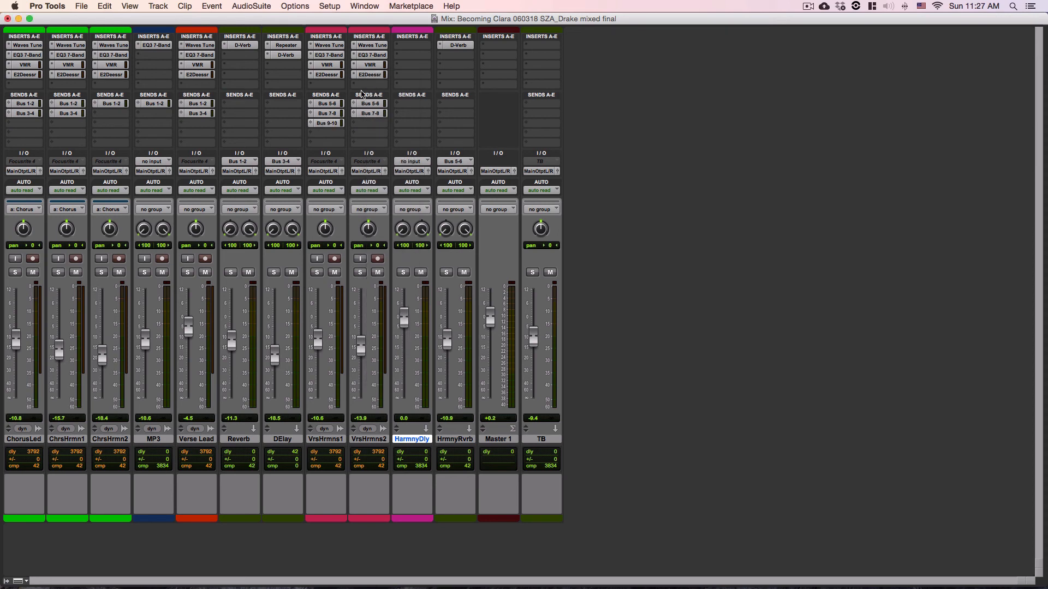
# Copy the Bus 9-10 send to the second verse harmony track and set both harmony sends to pre-fader.
pyautogui.moveTo(346, 127); pyautogui.dragTo(365, 125)
pyautogui.click(371, 123)
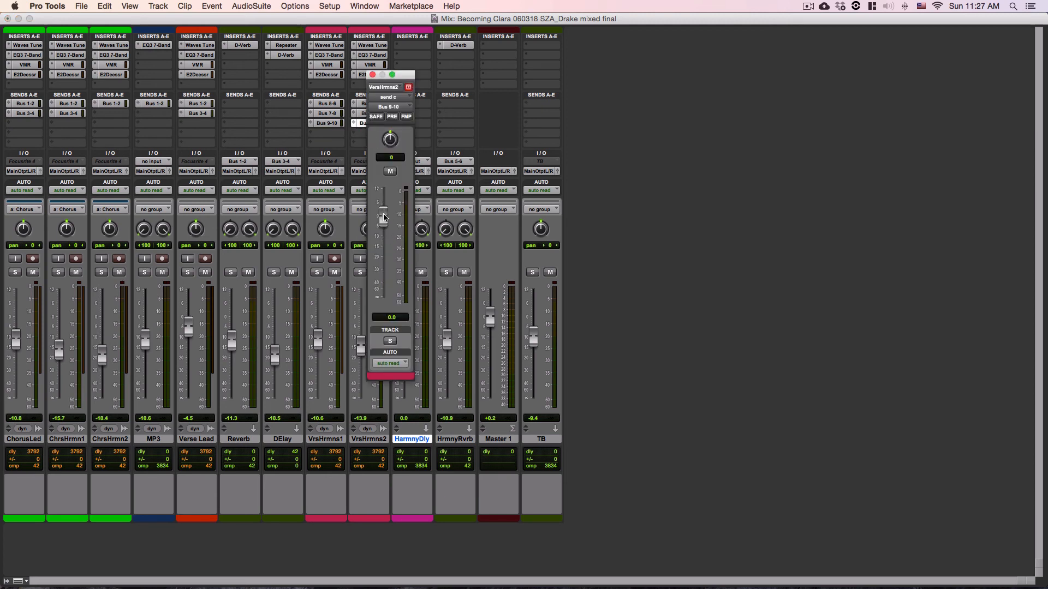
pyautogui.click(327, 123)
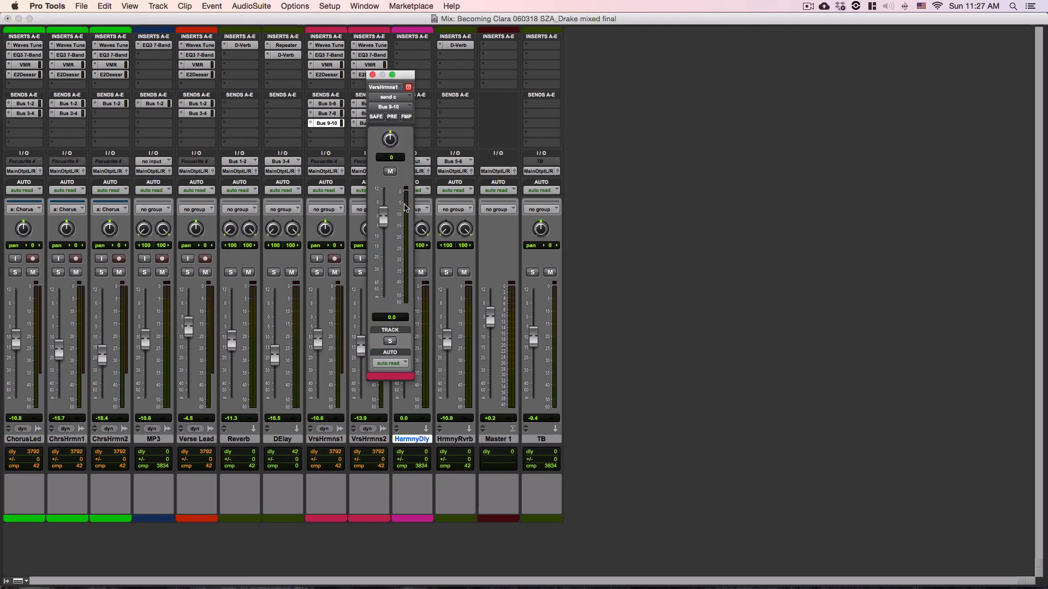
pyautogui.click(391, 118)
pyautogui.click(363, 125)
pyautogui.click(390, 117)
pyautogui.click(373, 75)
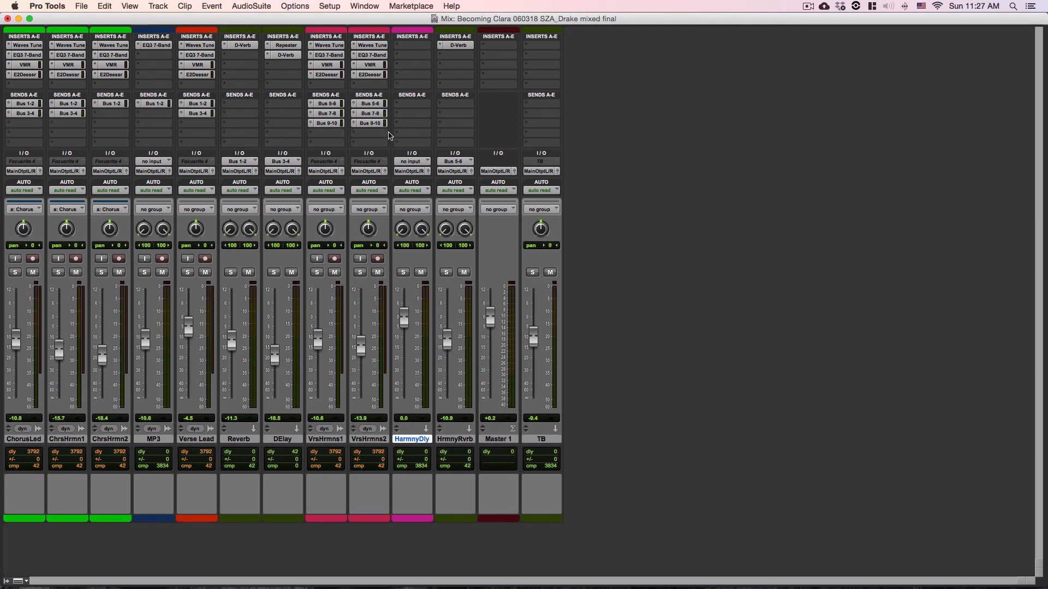
# Set the Harmony Delay track's input to Bus 9-10 (Stereo).
pyautogui.click(413, 158)
pyautogui.moveTo(423, 193)
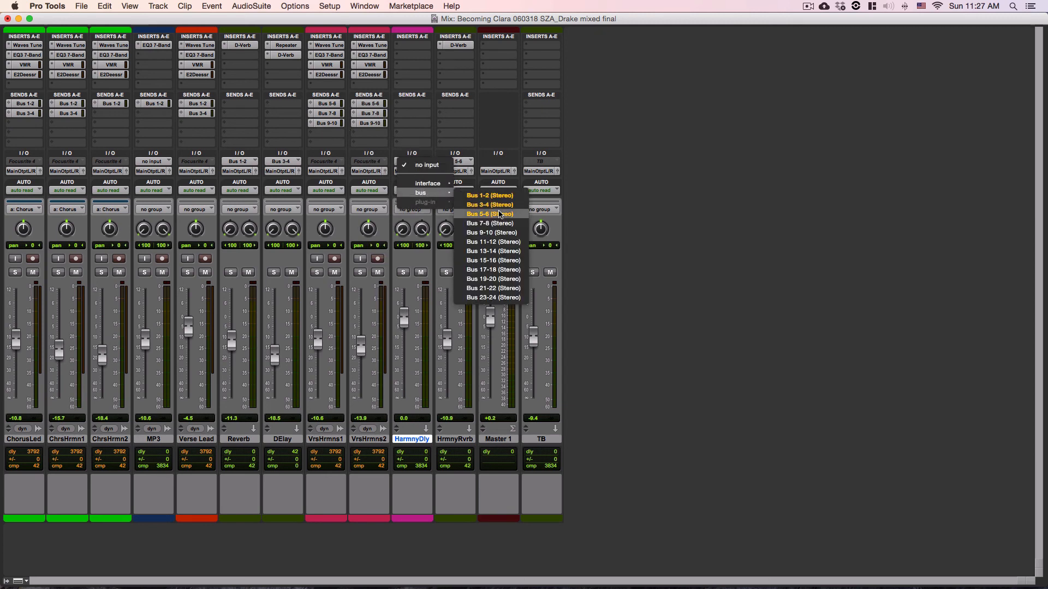
pyautogui.click(497, 233)
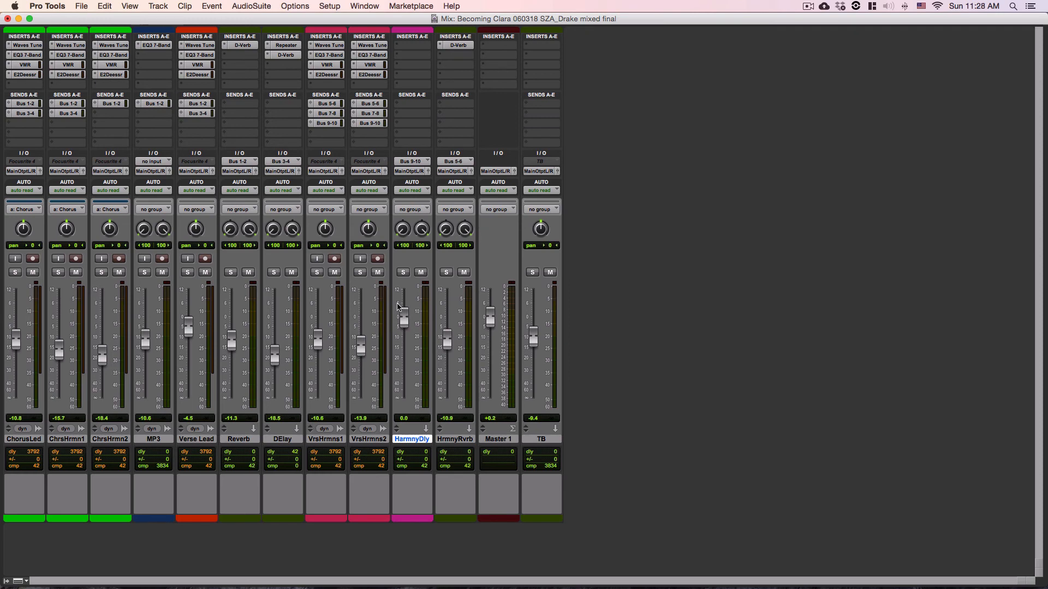
# Play the session from just before the first verse harmony clips to check the signal reaching Harmony Delay.
pyautogui.press('super+equal')
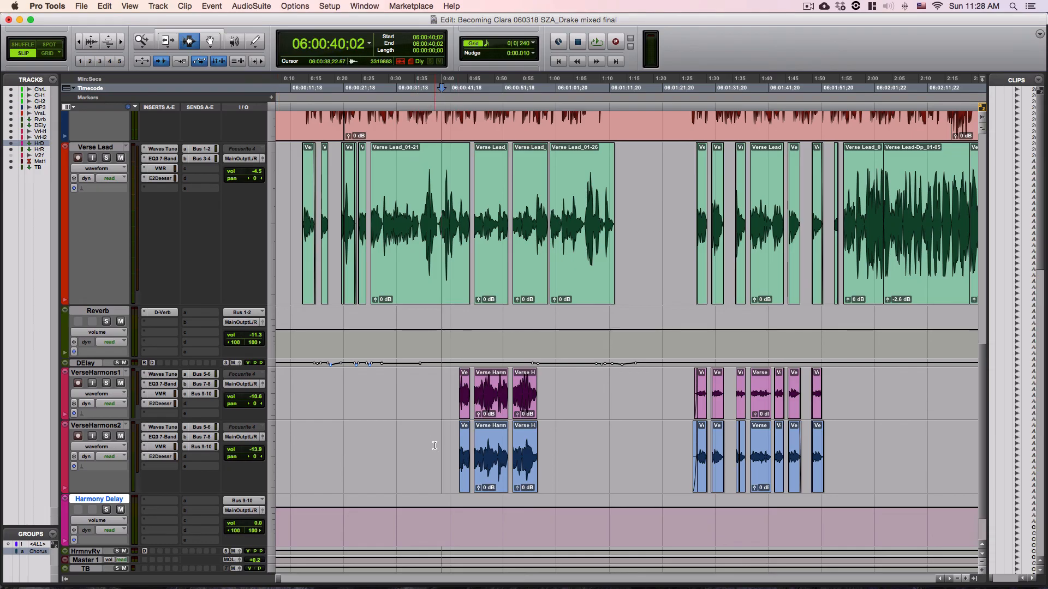
pyautogui.press('super+bracketright')
pyautogui.press('super+bracketright')
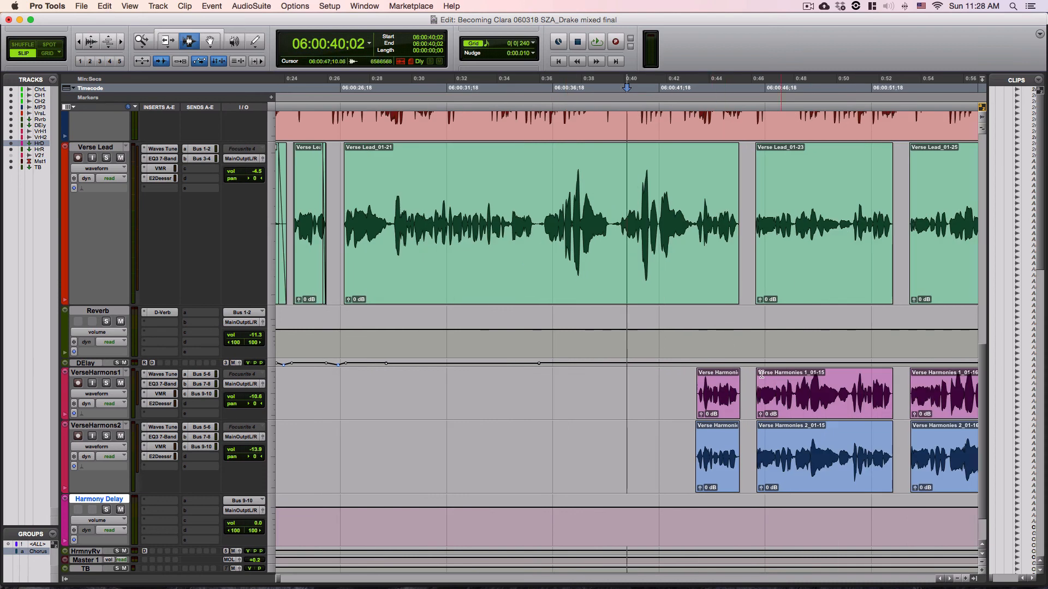
pyautogui.click(688, 388)
pyautogui.press('space')
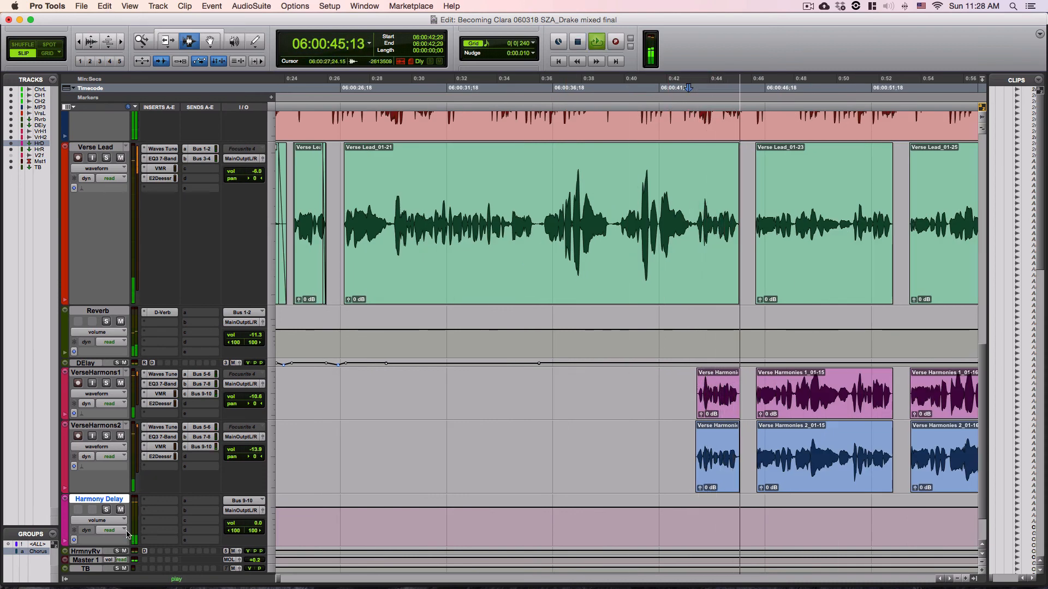
pyautogui.press('space')
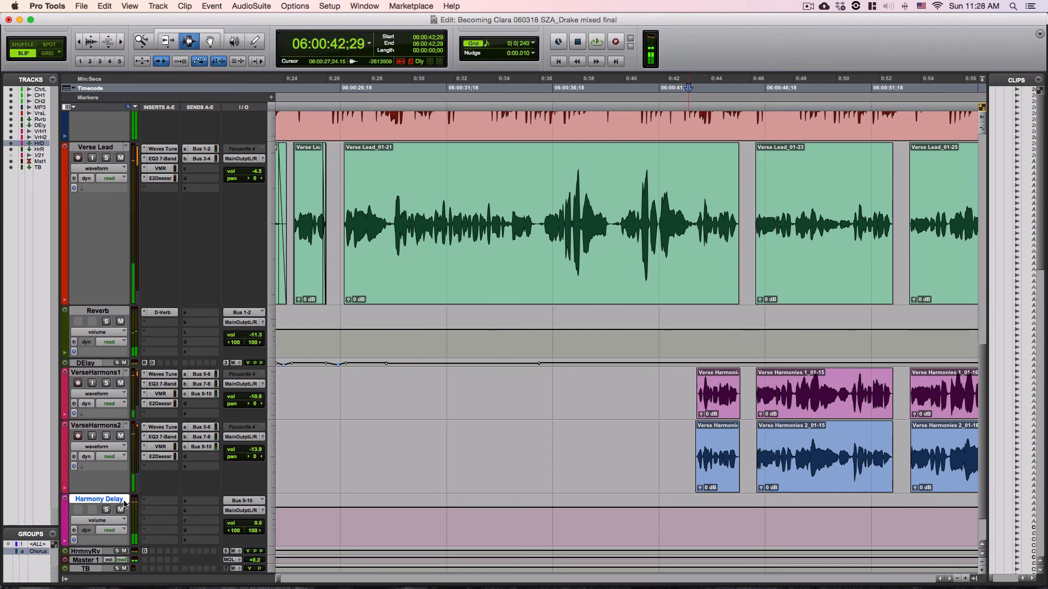
# Insert the multichannel Repeater (stereo) delay plug-in in the first insert slot of the Harmony Delay track.
pyautogui.press('super+equal')
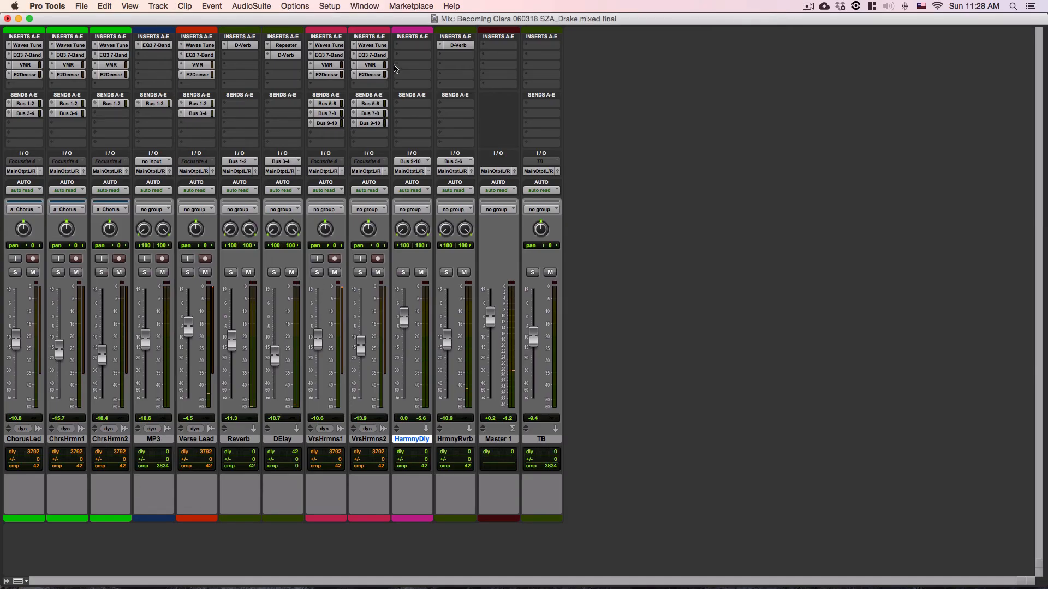
pyautogui.click(406, 45)
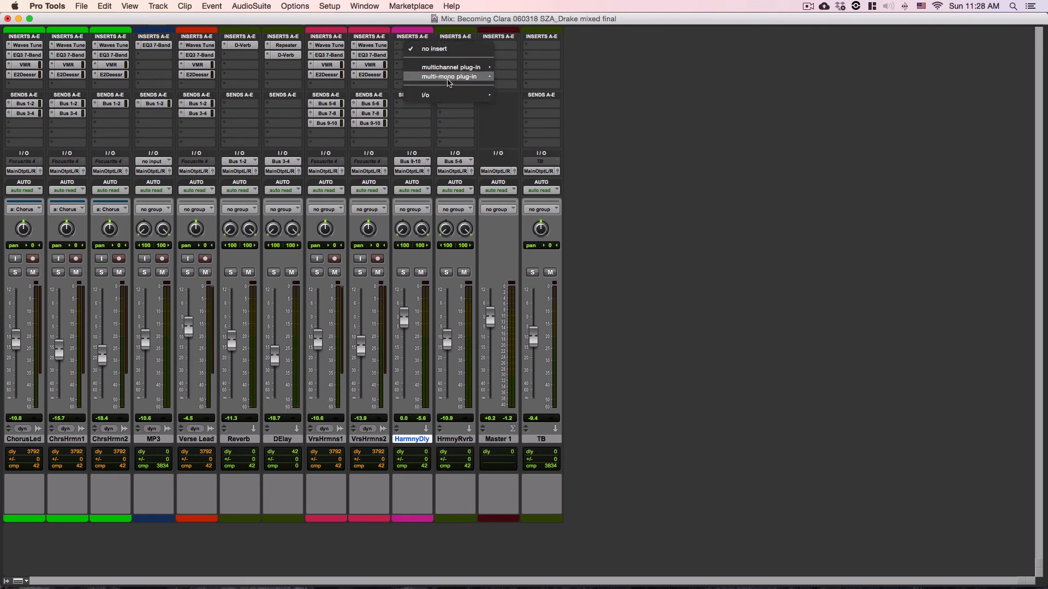
pyautogui.moveTo(451, 68)
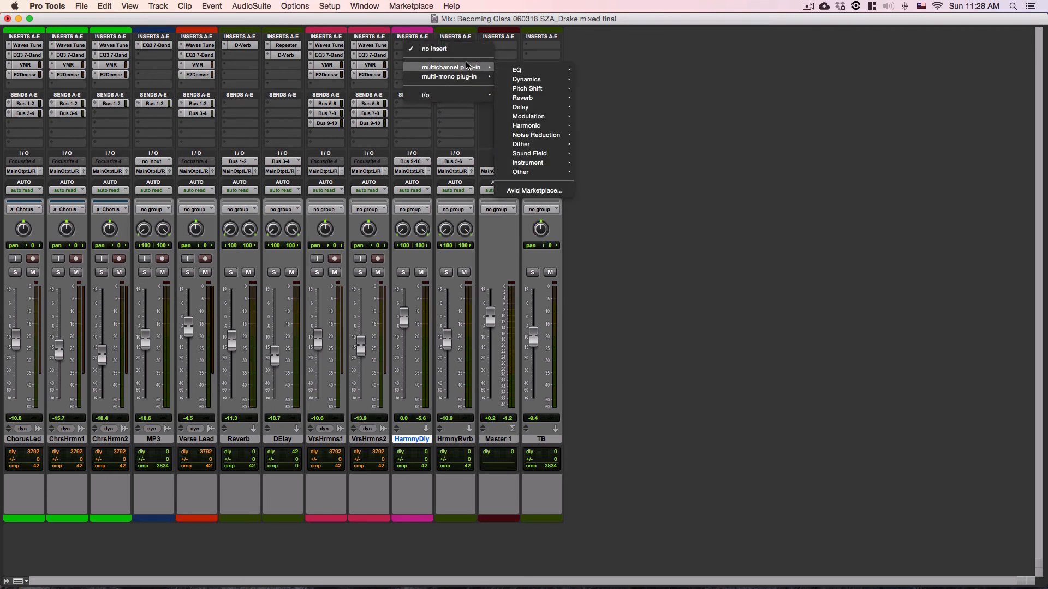
pyautogui.moveTo(532, 108)
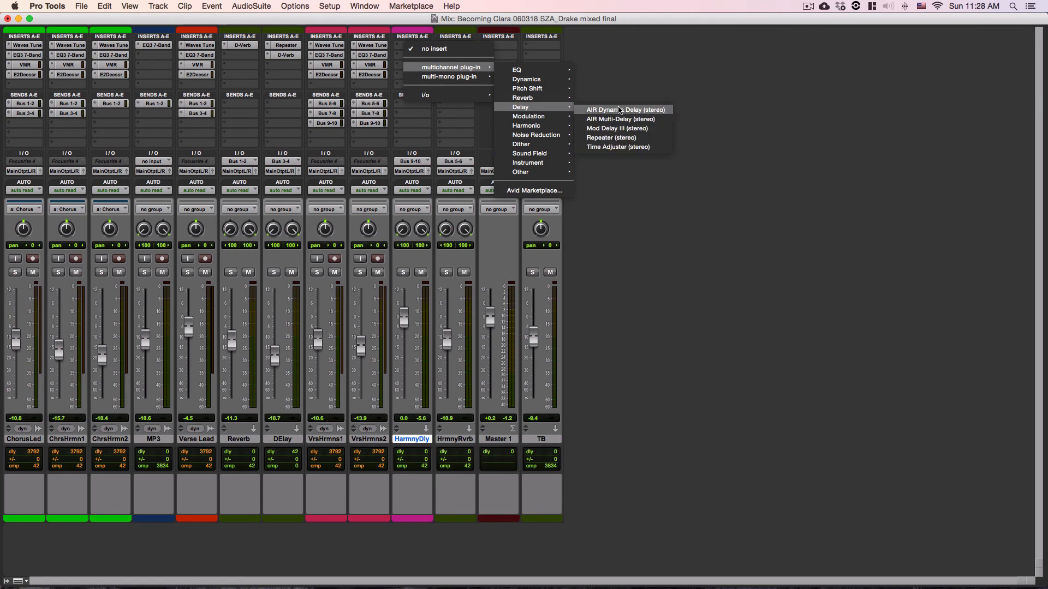
pyautogui.click(622, 137)
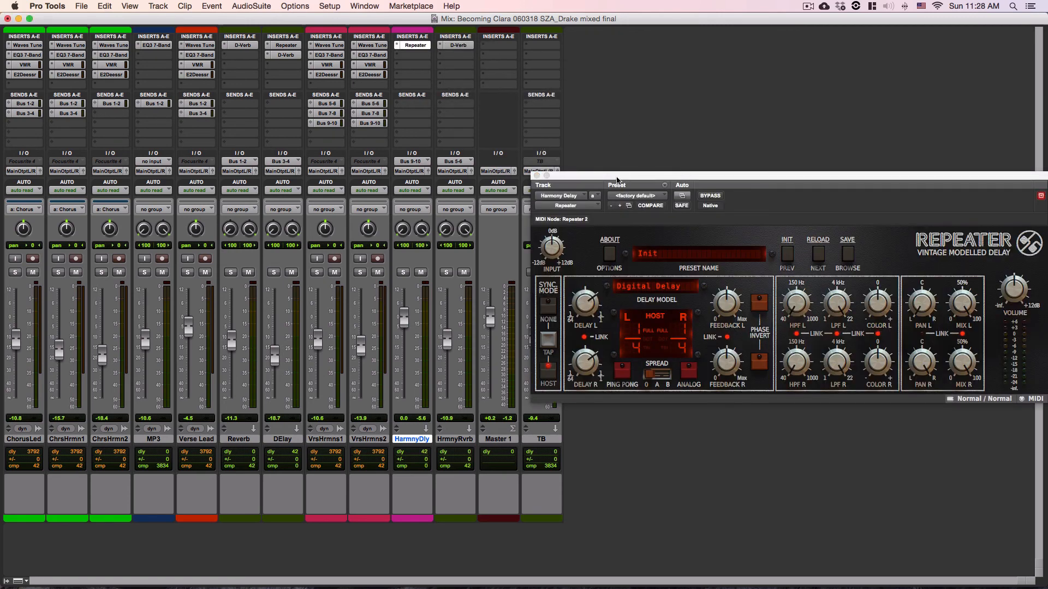
pyautogui.moveTo(617, 180); pyautogui.dragTo(489, 164)
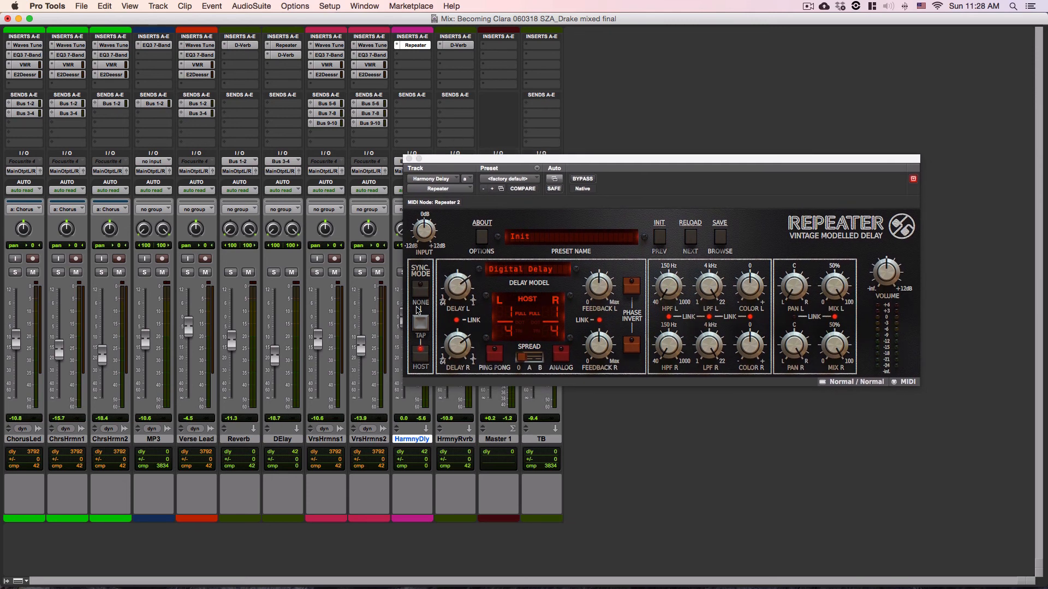
# Try stereo spread Mode A in the Repeater plug-in and switch the spread back.
pyautogui.click(532, 356)
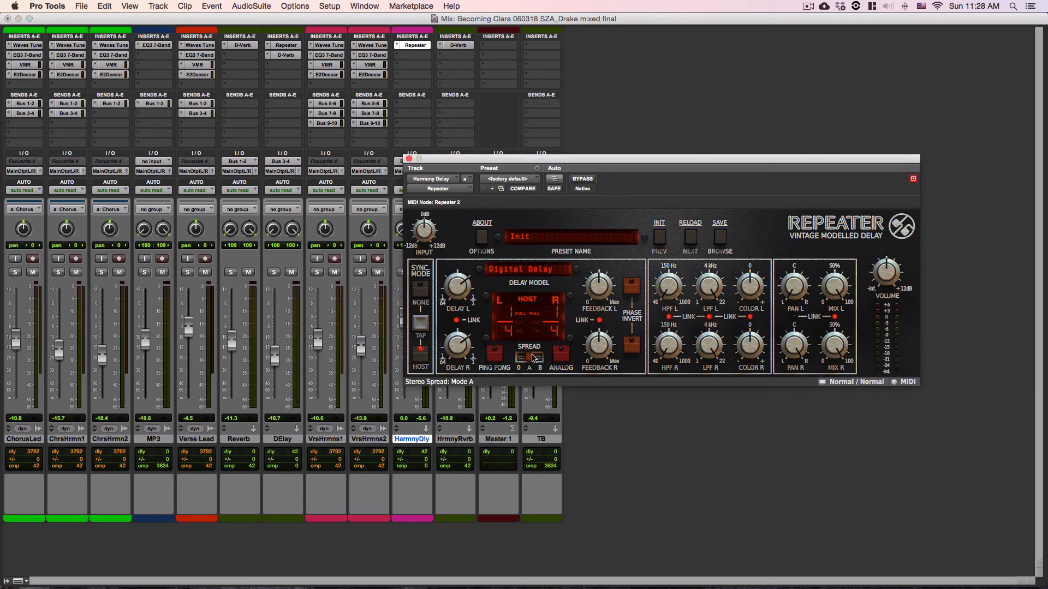
pyautogui.click(525, 358)
# Set the Repeater's delay model to SpaceDelay and its sync mode to None.
pyautogui.moveTo(512, 160); pyautogui.dragTo(567, 175)
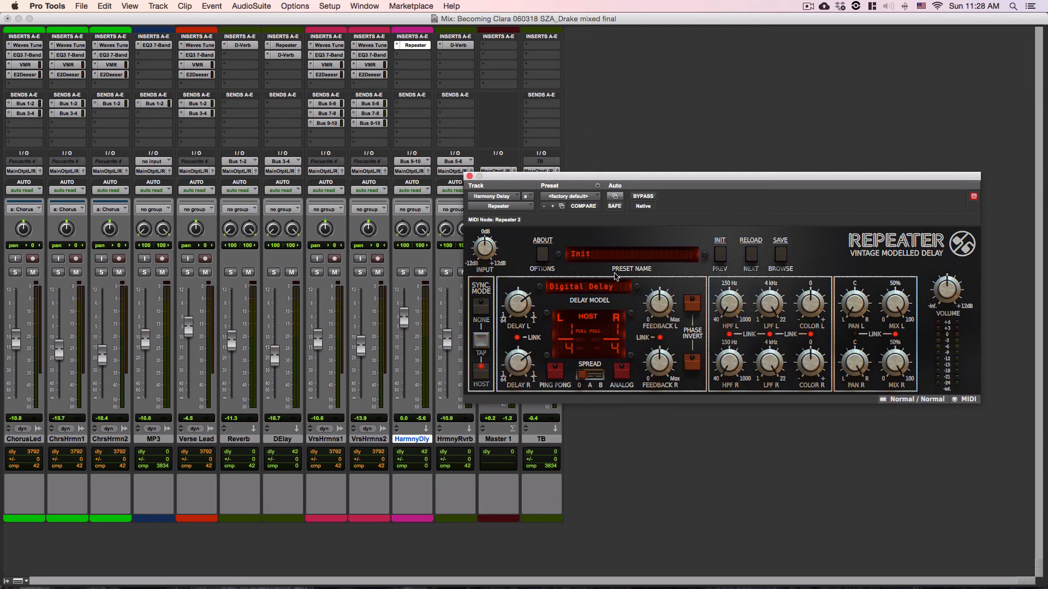
pyautogui.click(604, 287)
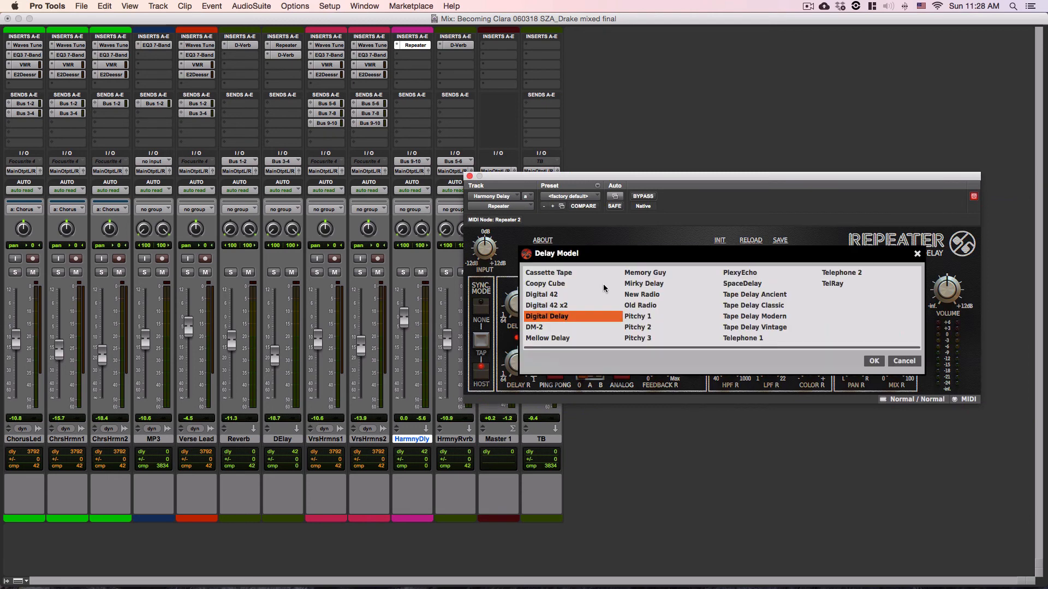
pyautogui.click(753, 283)
pyautogui.click(874, 361)
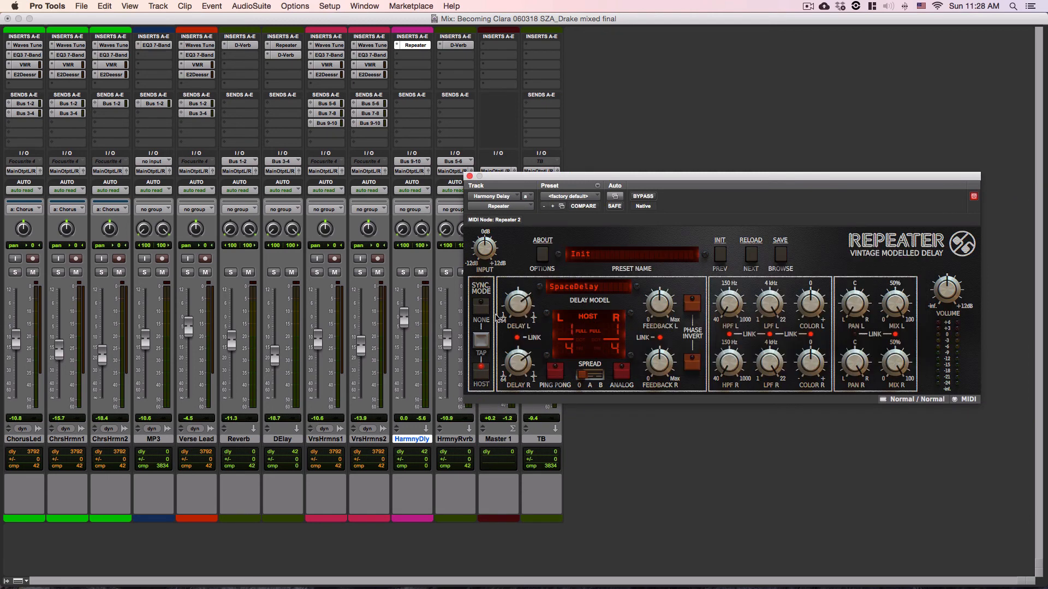
pyautogui.click(482, 304)
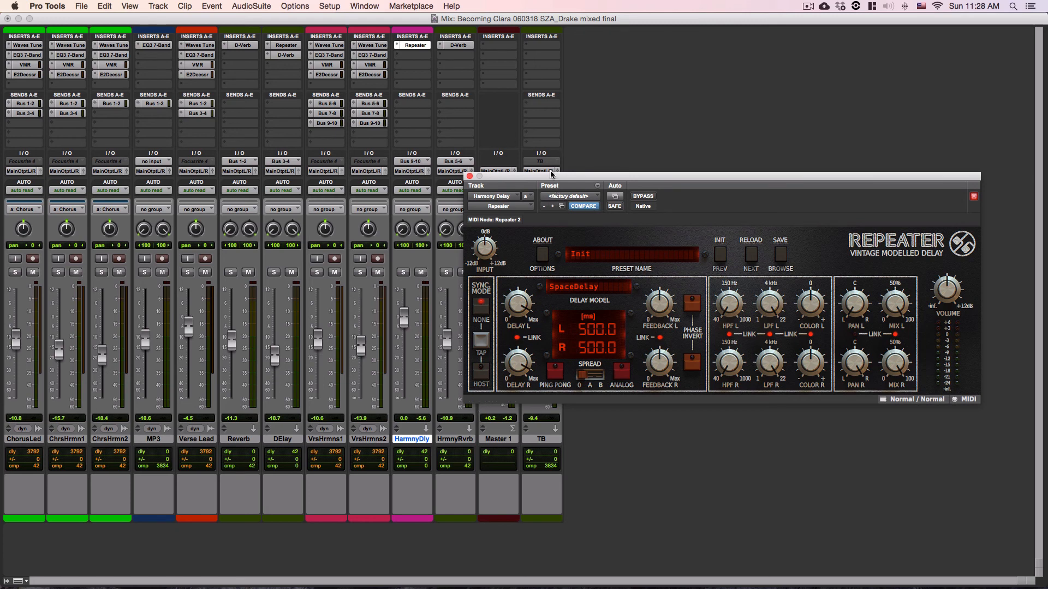
# Pull the Harmony Delay track's fader all the way down to -∞.
pyautogui.moveTo(555, 176); pyautogui.dragTo(604, 101)
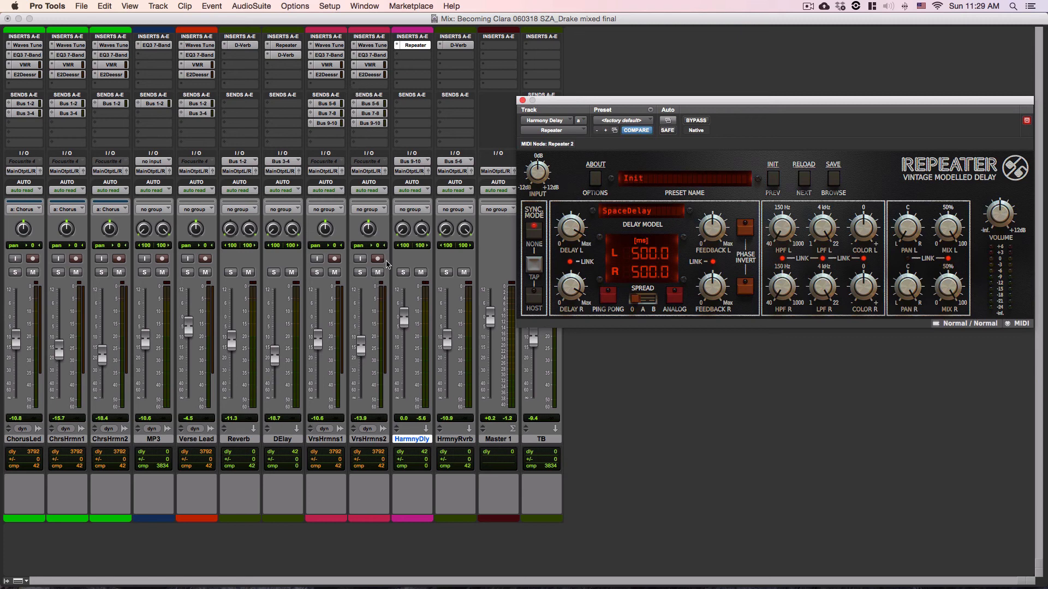
pyautogui.press('space')
pyautogui.moveTo(406, 324); pyautogui.dragTo(436, 450)
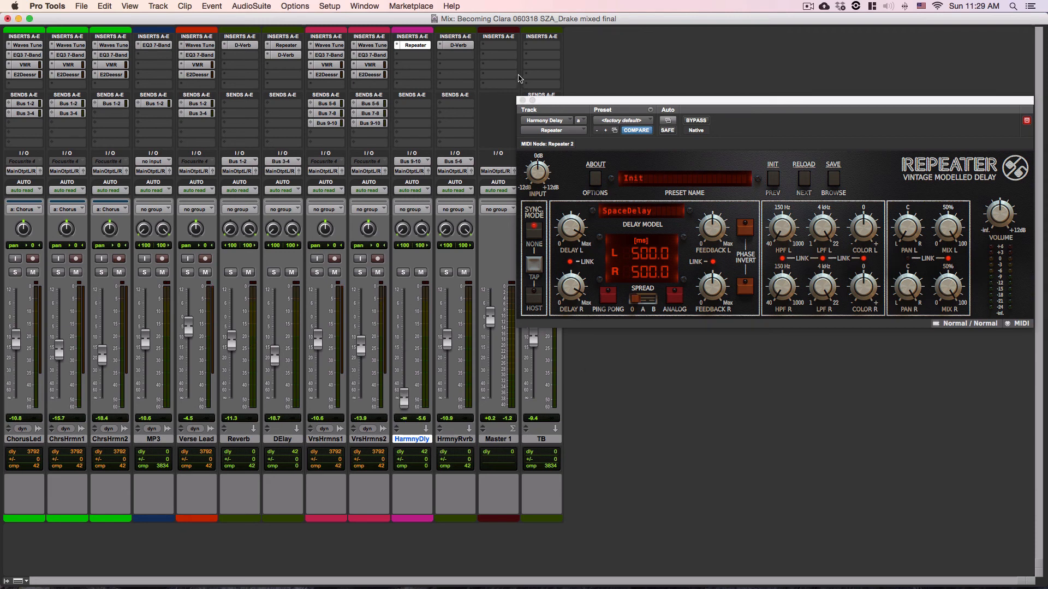
# Play the session from 06:00:34:18 and tap the Repeater's delay time in with the beat to 467 ms for left and right.
pyautogui.press('super+equal')
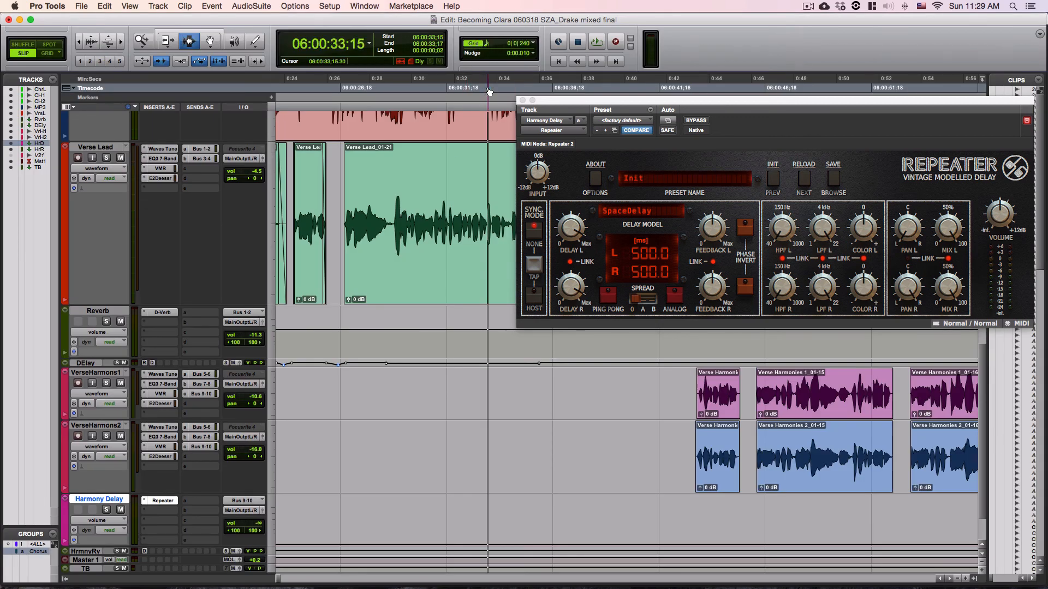
pyautogui.click(510, 89)
pyautogui.press('space')
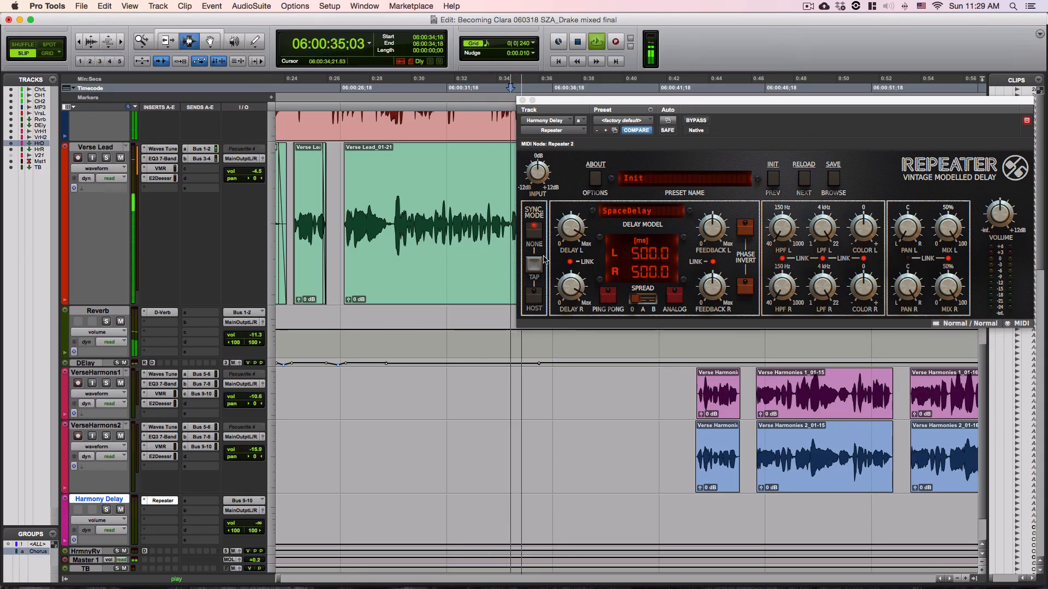
pyautogui.click(535, 265)
pyautogui.click(536, 265)
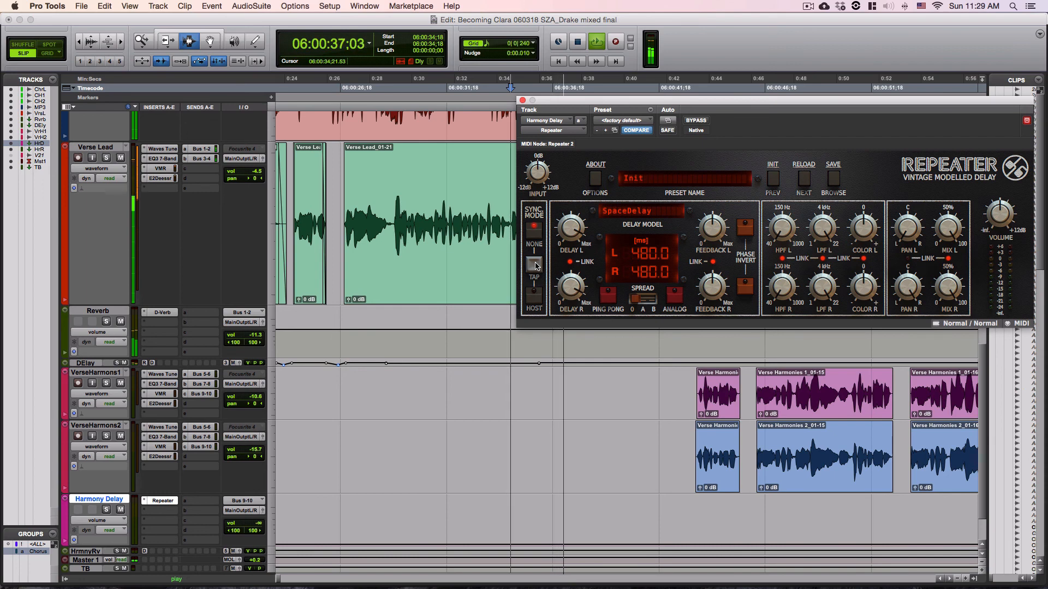
pyautogui.click(535, 265)
pyautogui.click(535, 265)
pyautogui.click(536, 265)
pyautogui.click(535, 264)
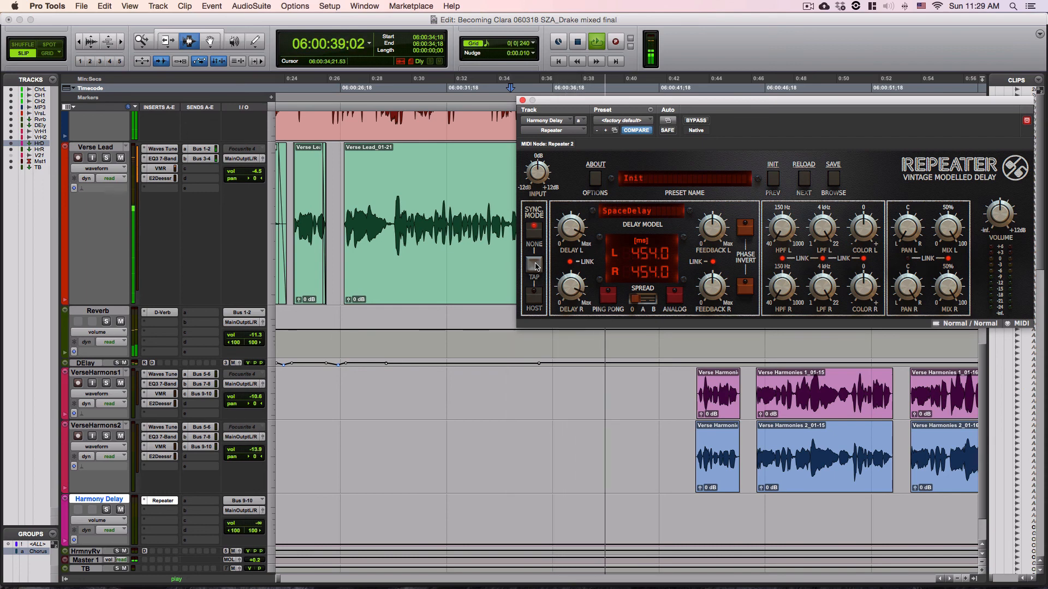
pyautogui.click(535, 264)
pyautogui.click(535, 265)
pyautogui.click(535, 264)
pyautogui.click(535, 265)
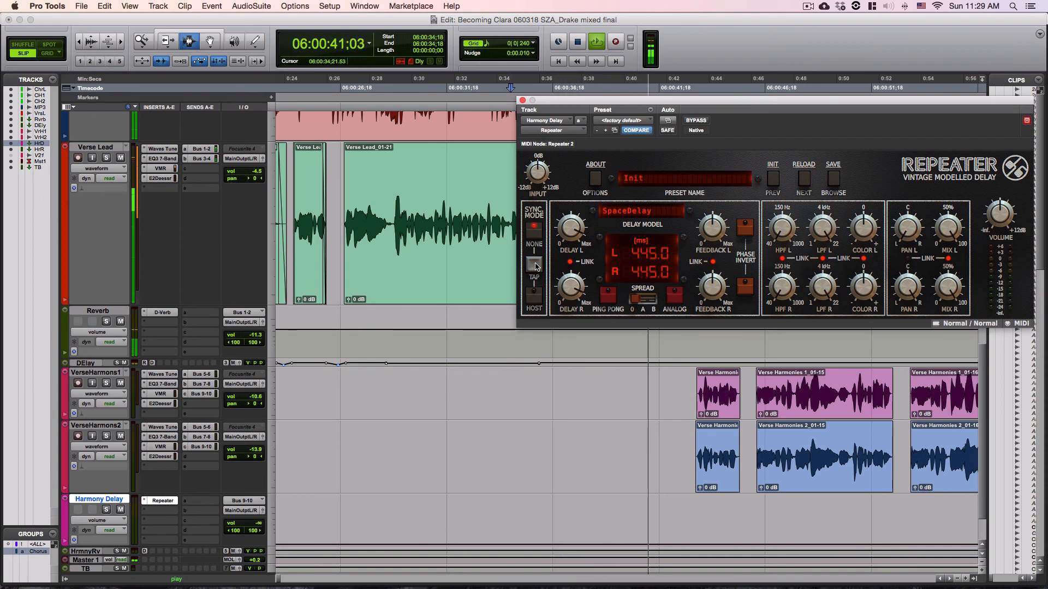
pyautogui.click(535, 266)
pyautogui.click(536, 266)
pyautogui.click(535, 266)
pyautogui.click(535, 266)
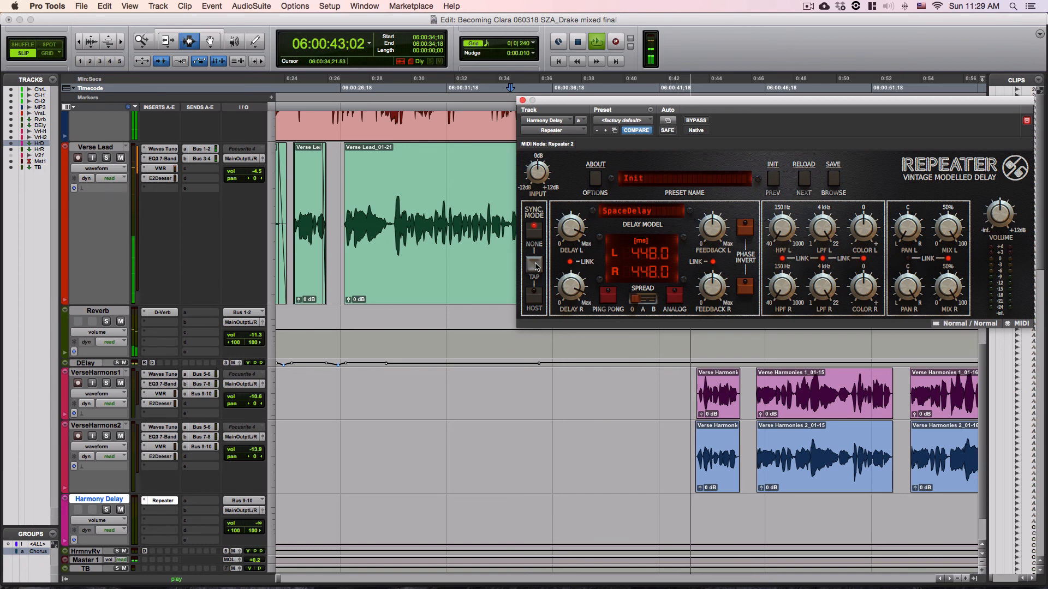
pyautogui.click(535, 266)
pyautogui.click(535, 266)
pyautogui.click(535, 265)
pyautogui.click(535, 265)
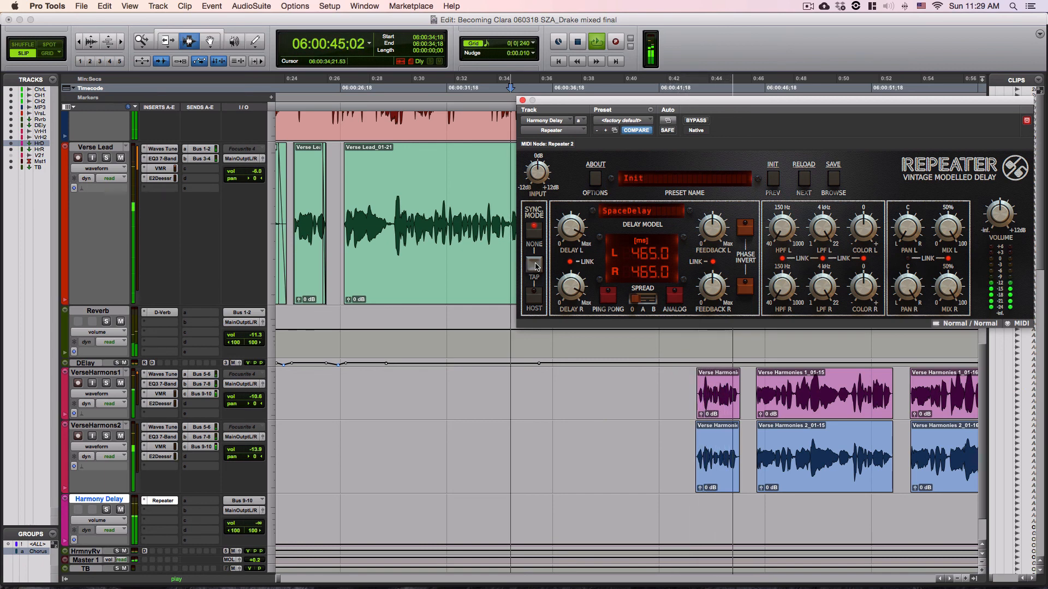
pyautogui.click(535, 266)
pyautogui.click(535, 266)
pyautogui.press('space')
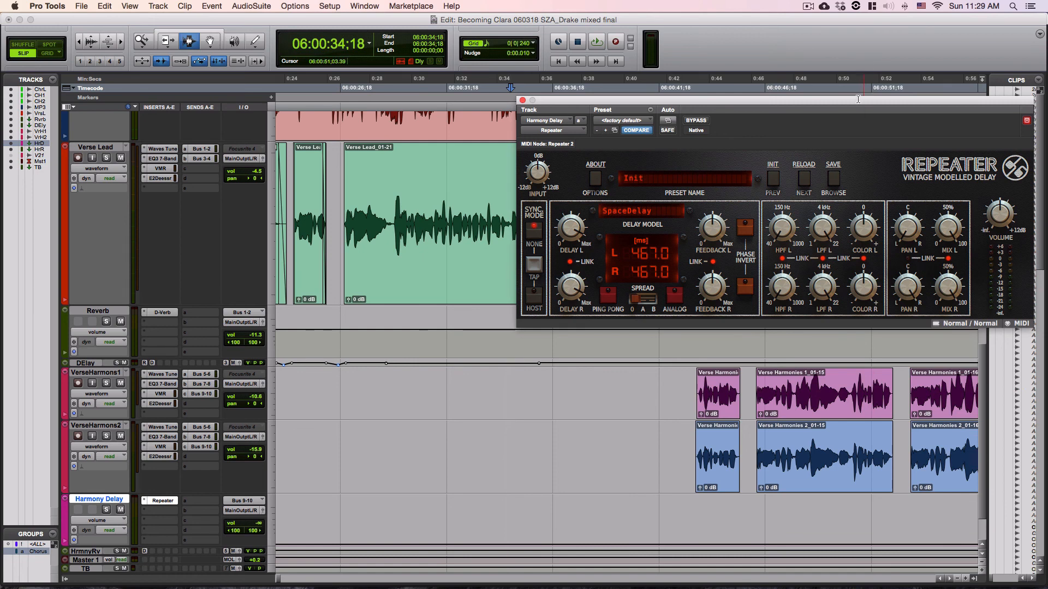
# Raise the Harmony Delay track's fader to about -11.3 dB.
pyautogui.moveTo(855, 103); pyautogui.dragTo(731, 109)
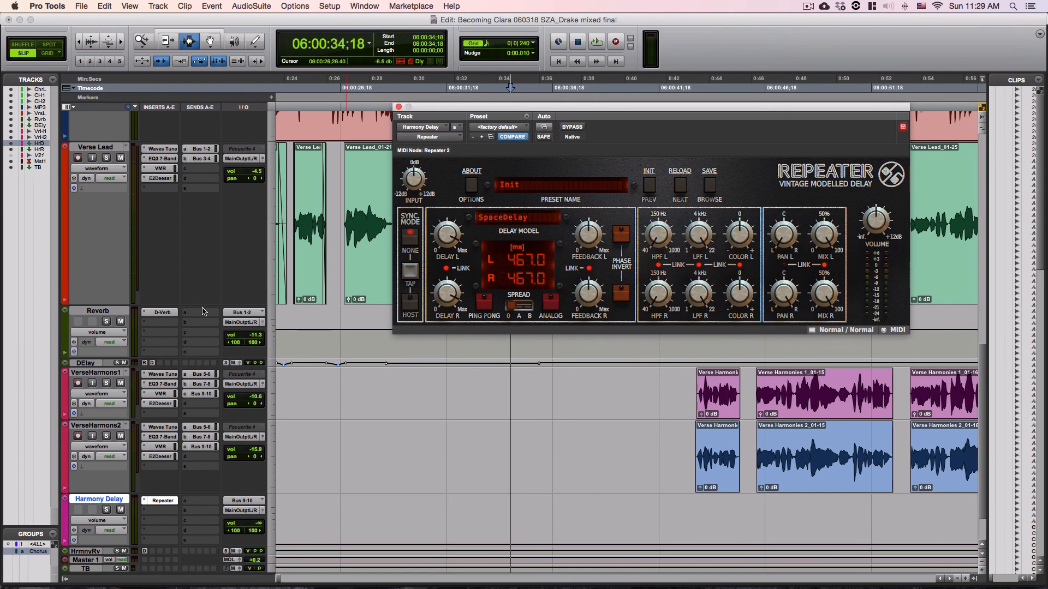
pyautogui.press('super+equal')
pyautogui.press('KP_Enter')
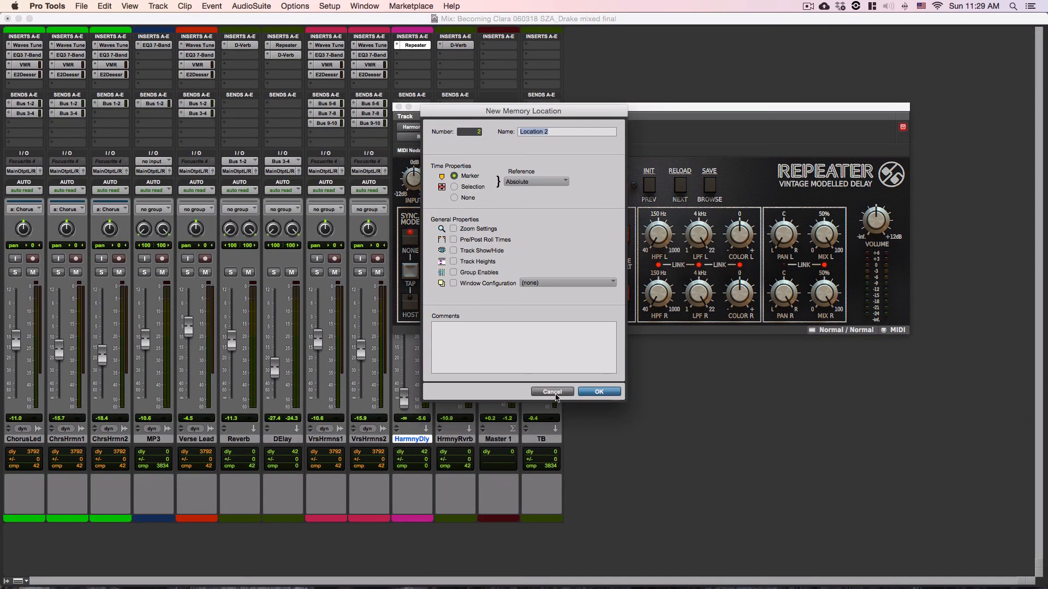
pyautogui.click(552, 392)
pyautogui.moveTo(508, 110); pyautogui.dragTo(637, 120)
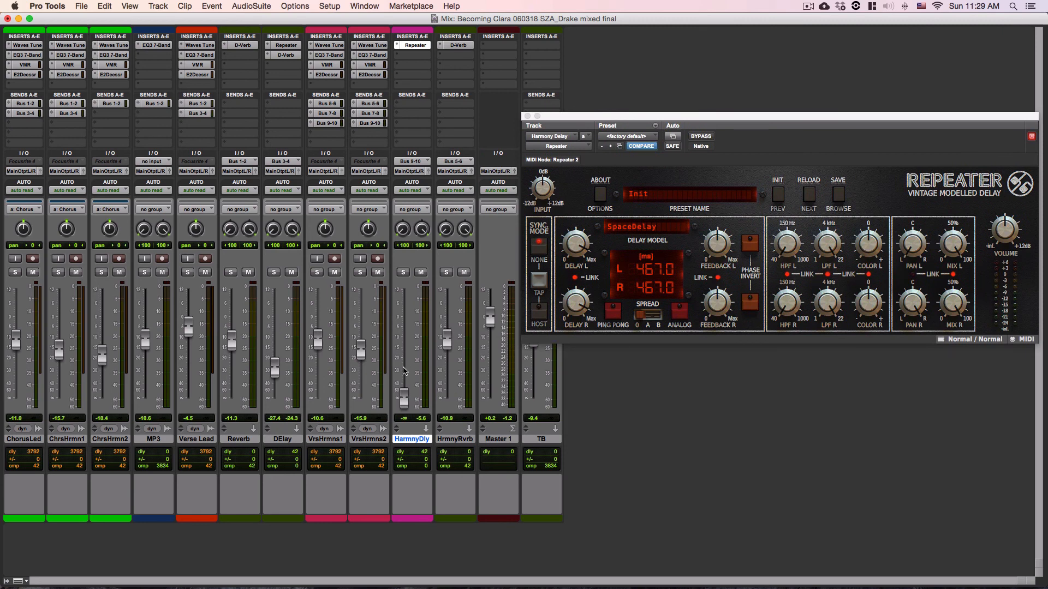
pyautogui.moveTo(403, 380); pyautogui.dragTo(404, 337)
# Play the passage around the first verse harmony clips, restarting from 06:00:43:05 and 06:00:44:05, to hear the delay.
pyautogui.press('space')
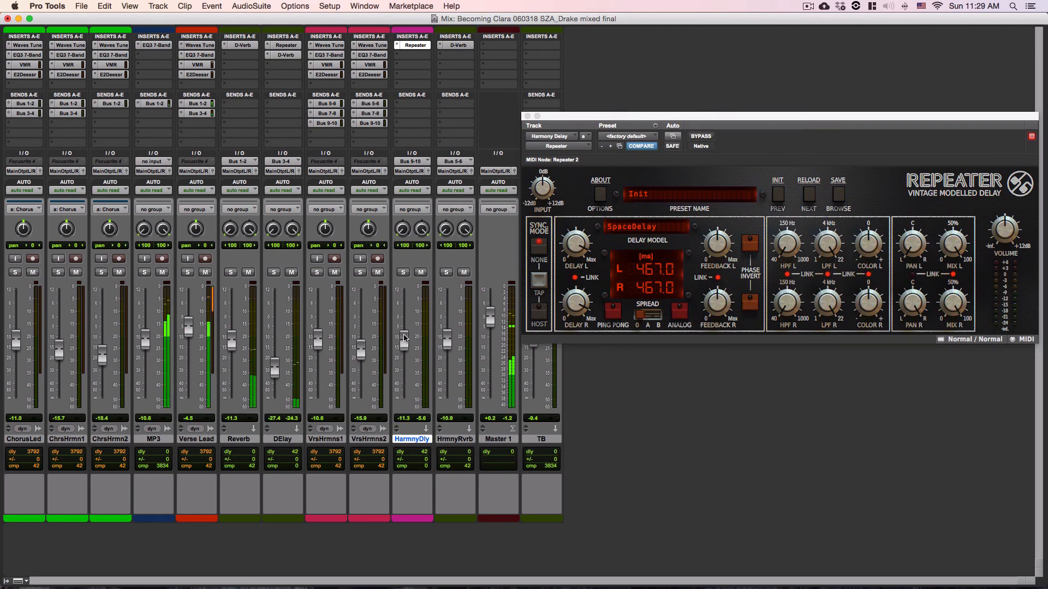
pyautogui.press('super+equal')
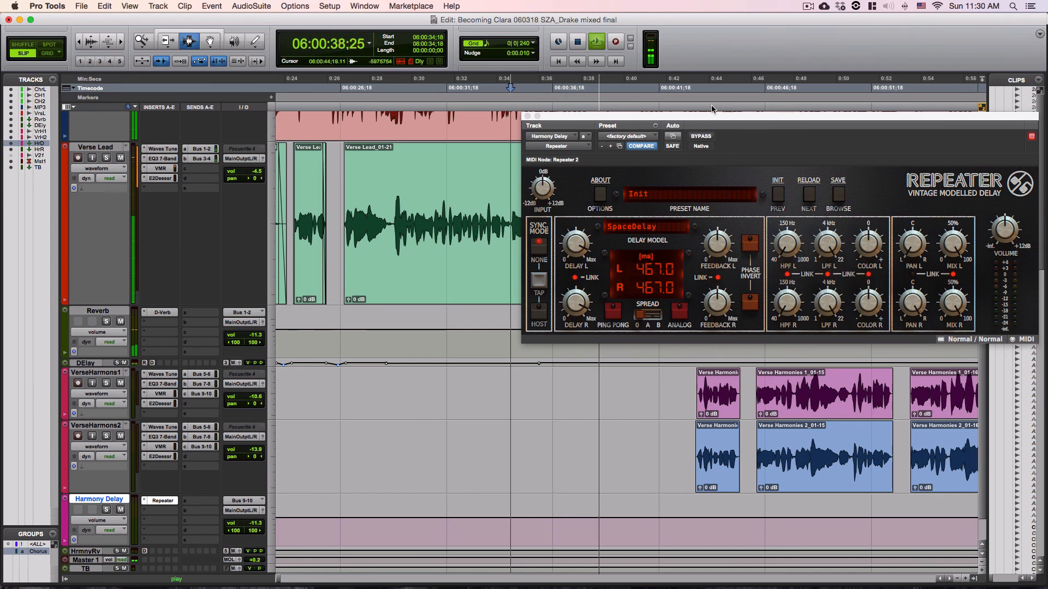
pyautogui.moveTo(724, 117); pyautogui.dragTo(293, 126)
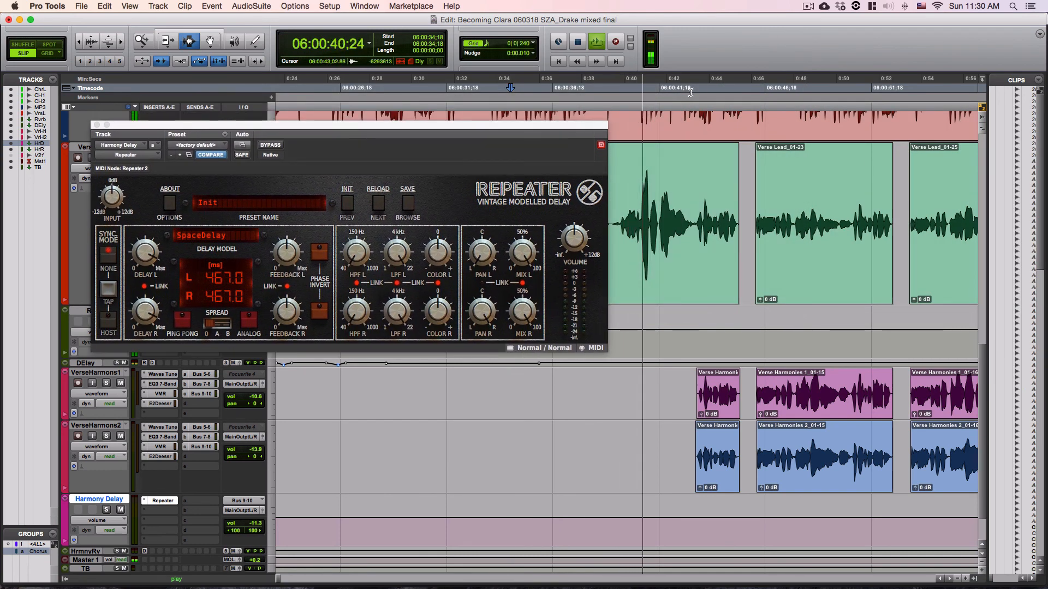
pyautogui.click(684, 143)
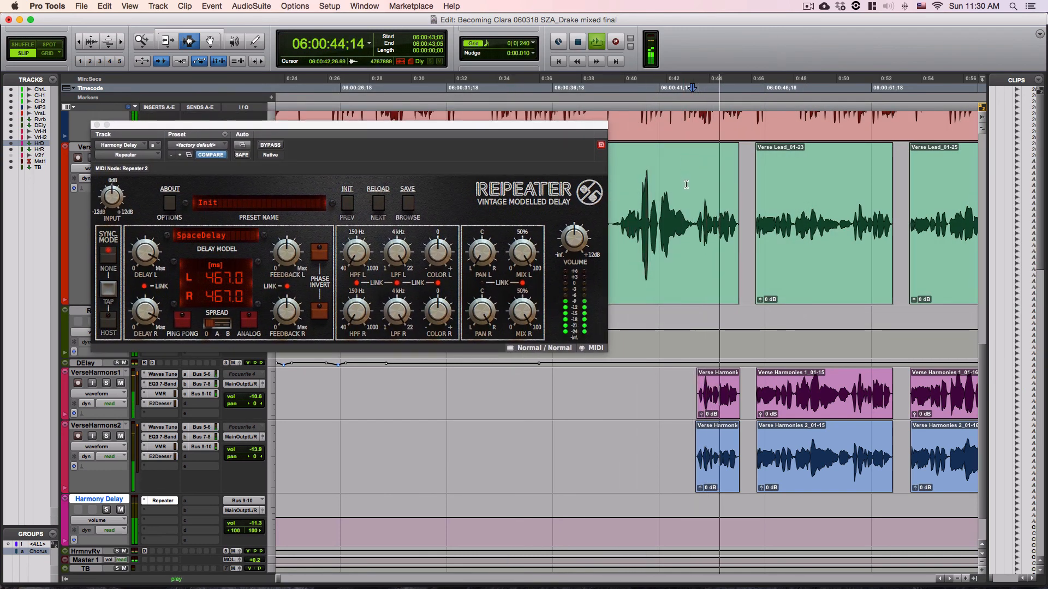
pyautogui.press('space')
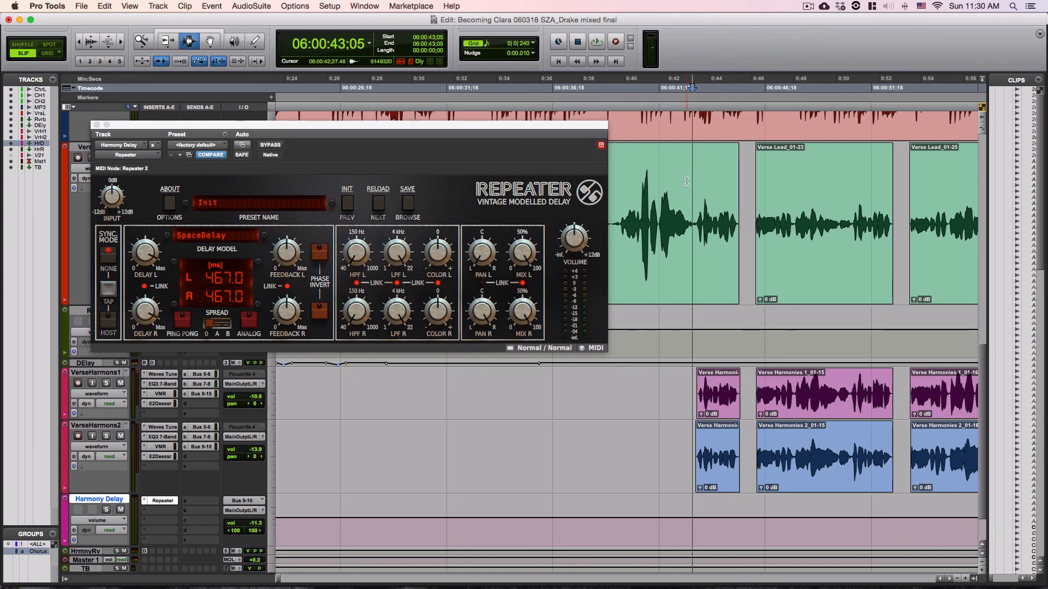
pyautogui.press('space')
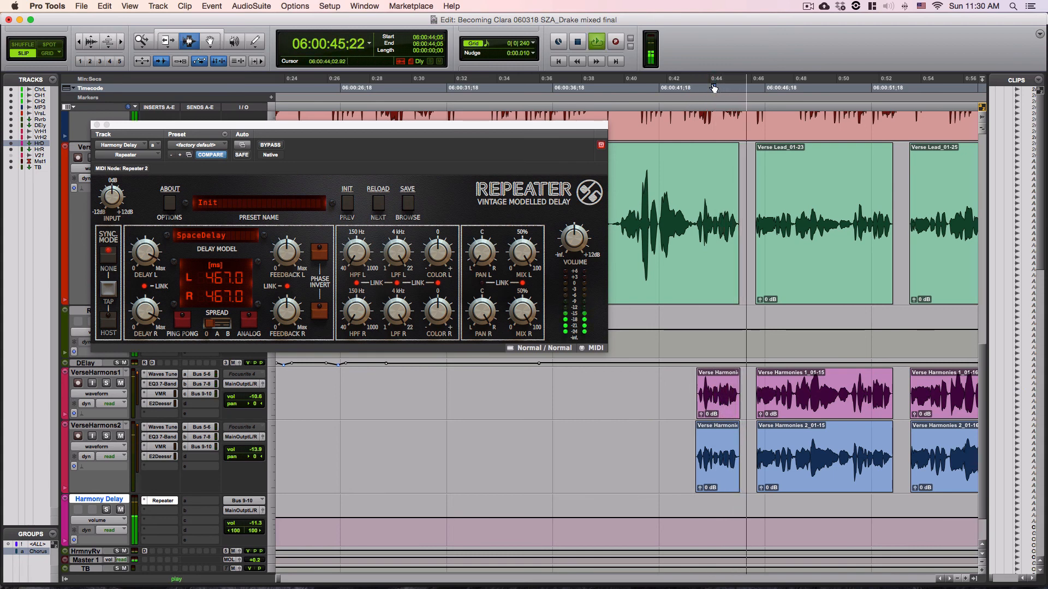
pyautogui.press('space')
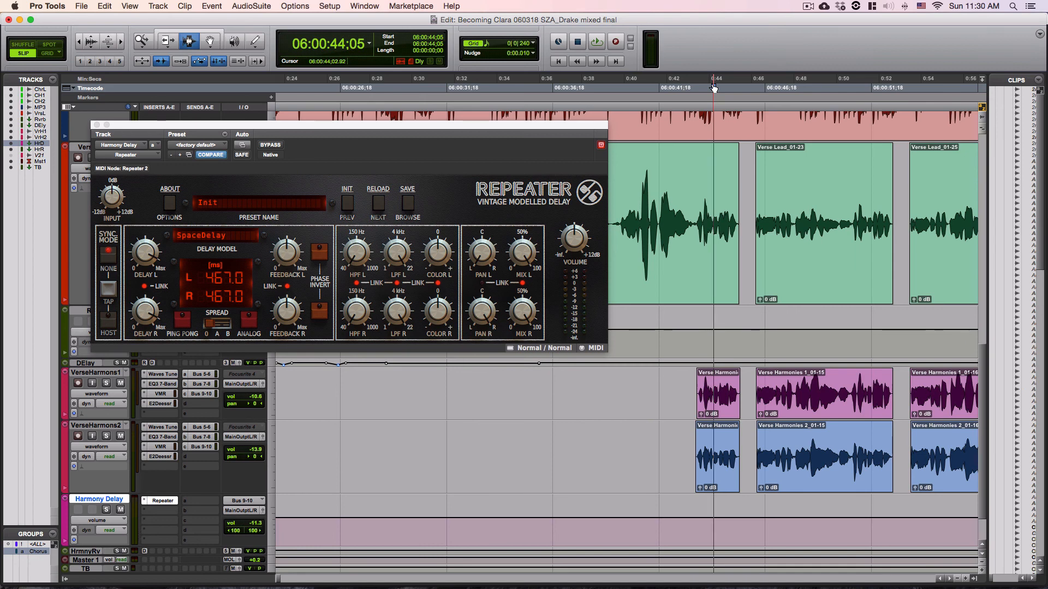
# Close the Repeater plug-in window and bring up the mixer.
pyautogui.moveTo(544, 128); pyautogui.dragTo(588, 150)
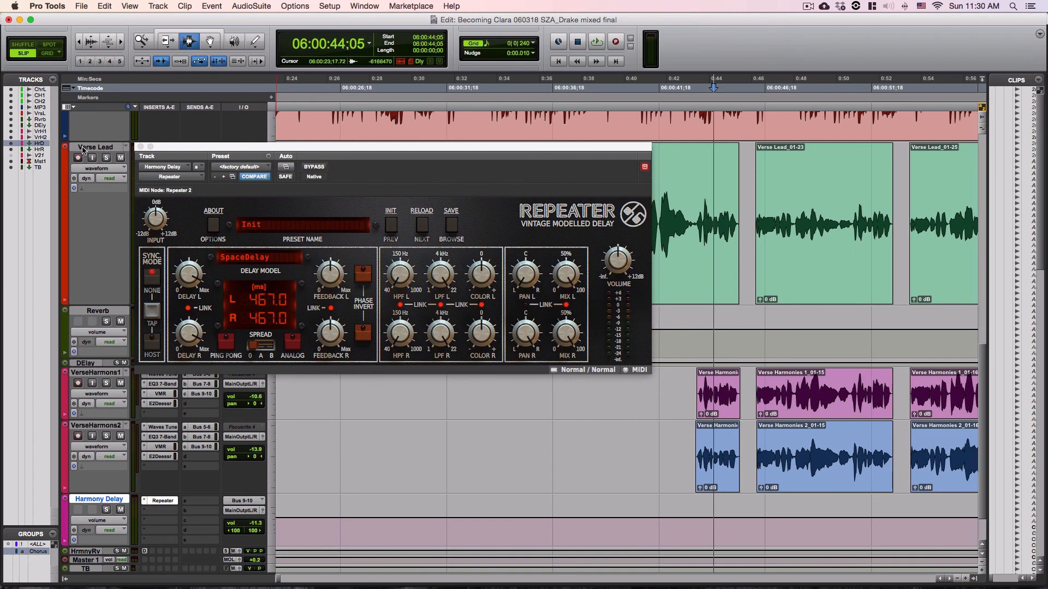
pyautogui.moveTo(256, 149); pyautogui.dragTo(383, 130)
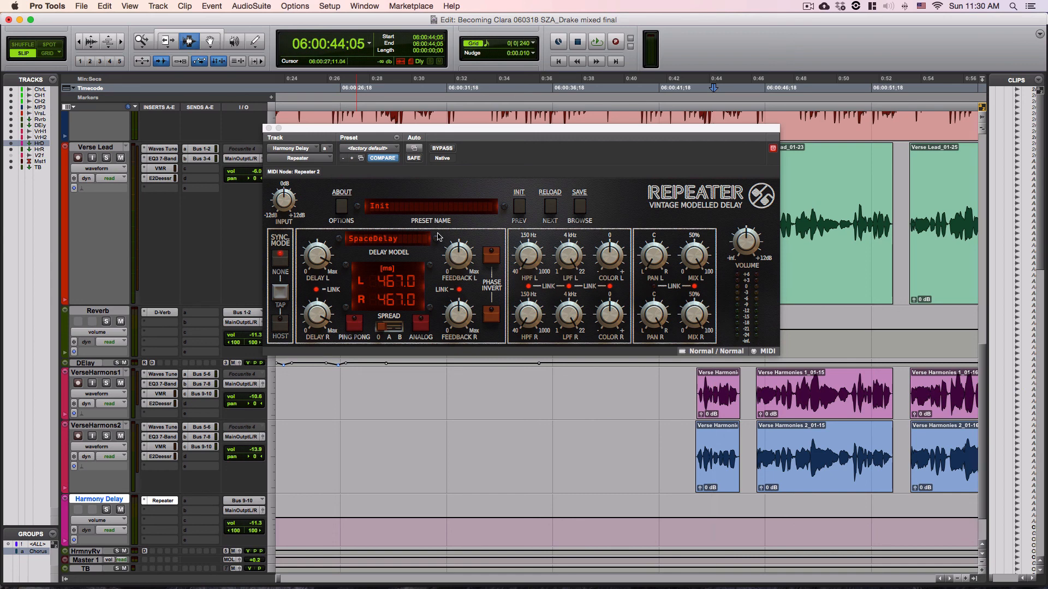
pyautogui.click(268, 128)
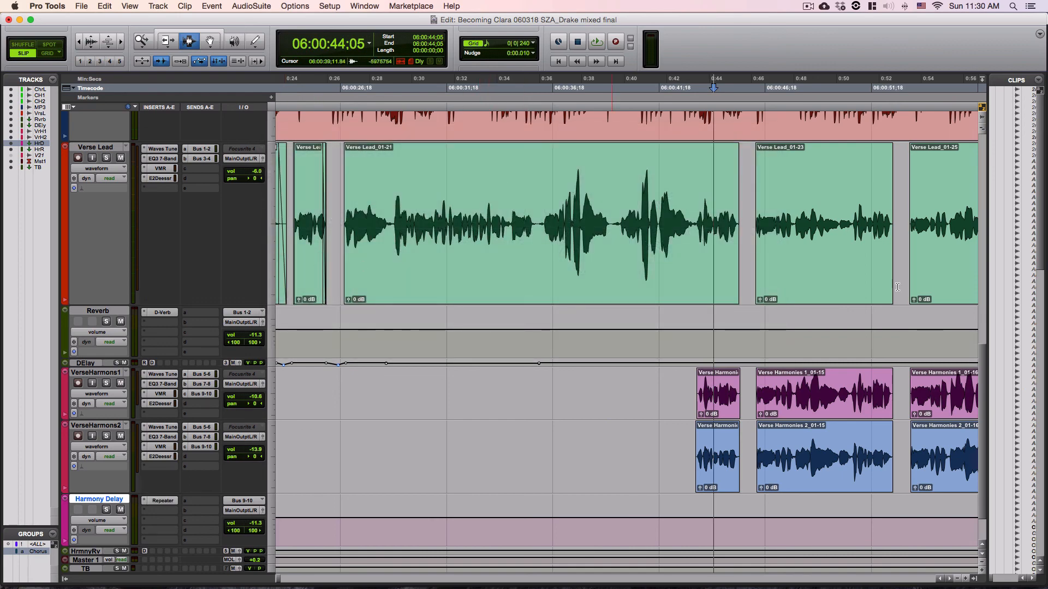
pyautogui.scroll(-3, 718, 545)
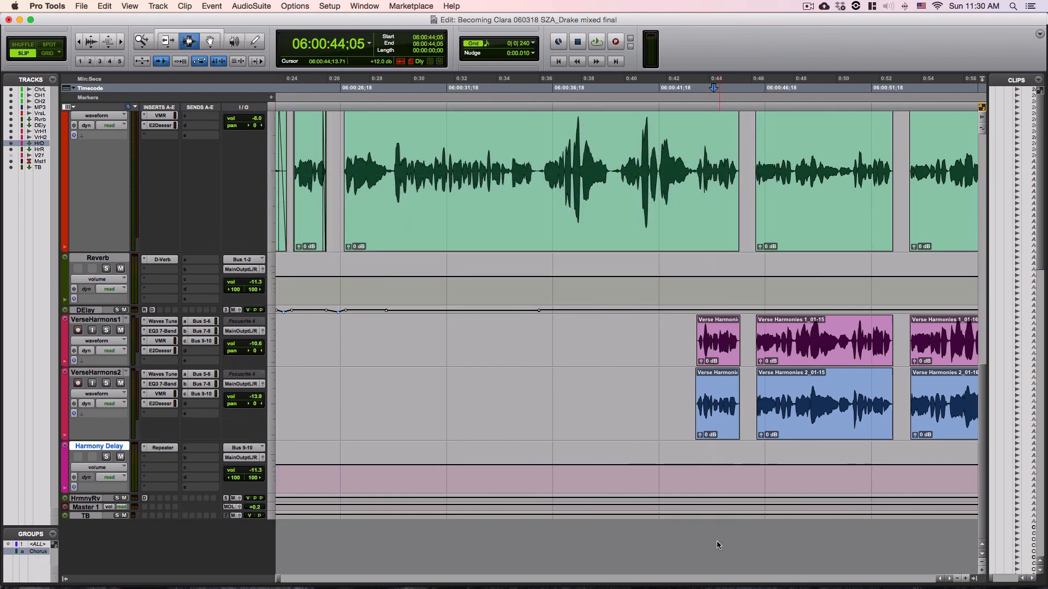
pyautogui.press('super+equal')
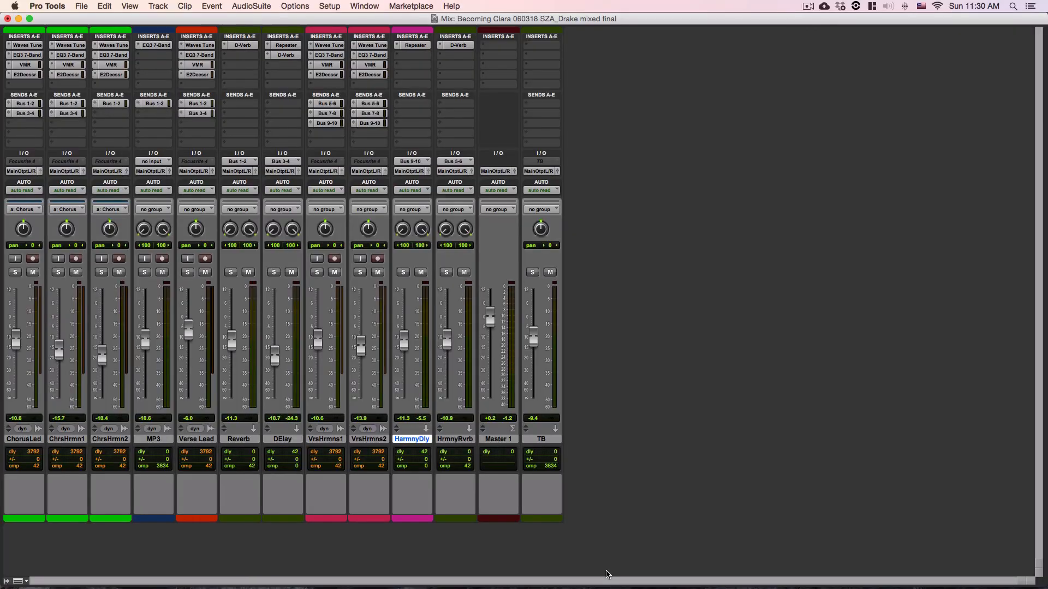
# Reopen the Harmony Delay track's Repeater and examine its list of automatable parameters, from Master Bypass to Output Volume.
pyautogui.click(415, 46)
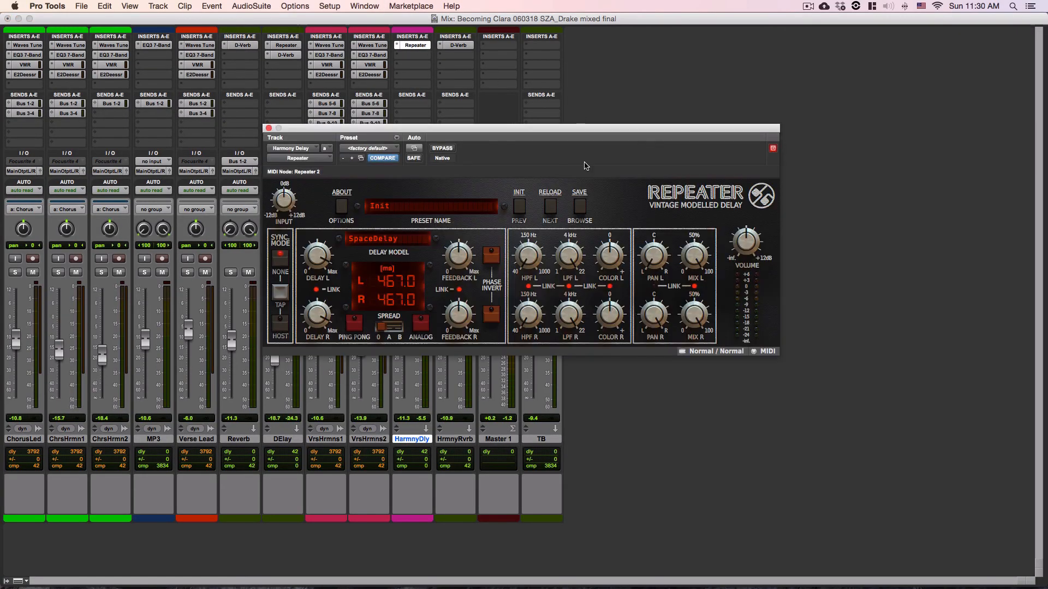
pyautogui.moveTo(524, 130); pyautogui.dragTo(603, 158)
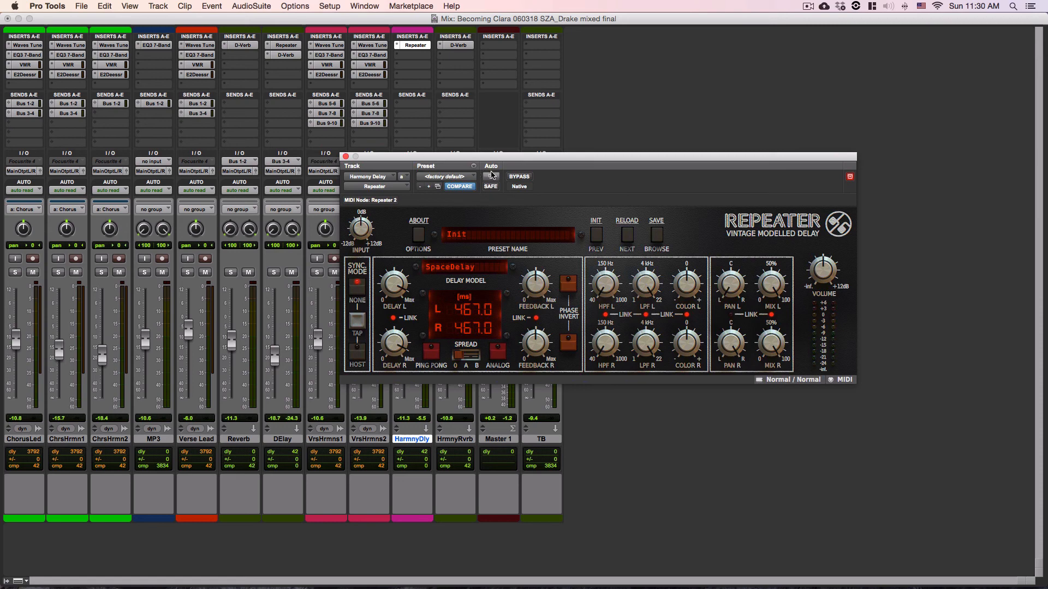
pyautogui.click(491, 176)
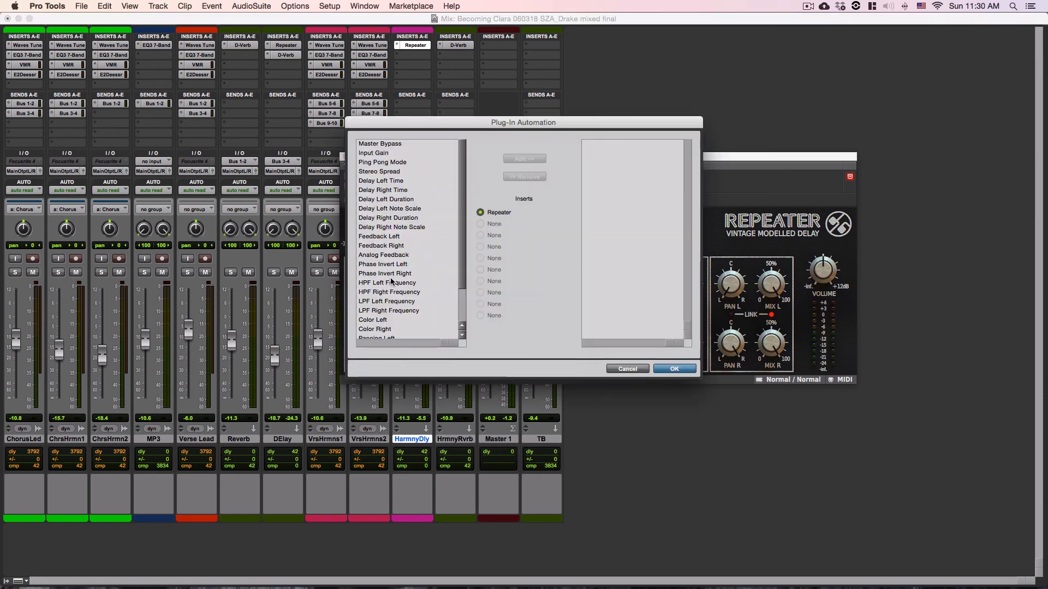
pyautogui.scroll(-3, 391, 281)
pyautogui.scroll(3, 403, 290)
pyautogui.scroll(-1, 413, 260)
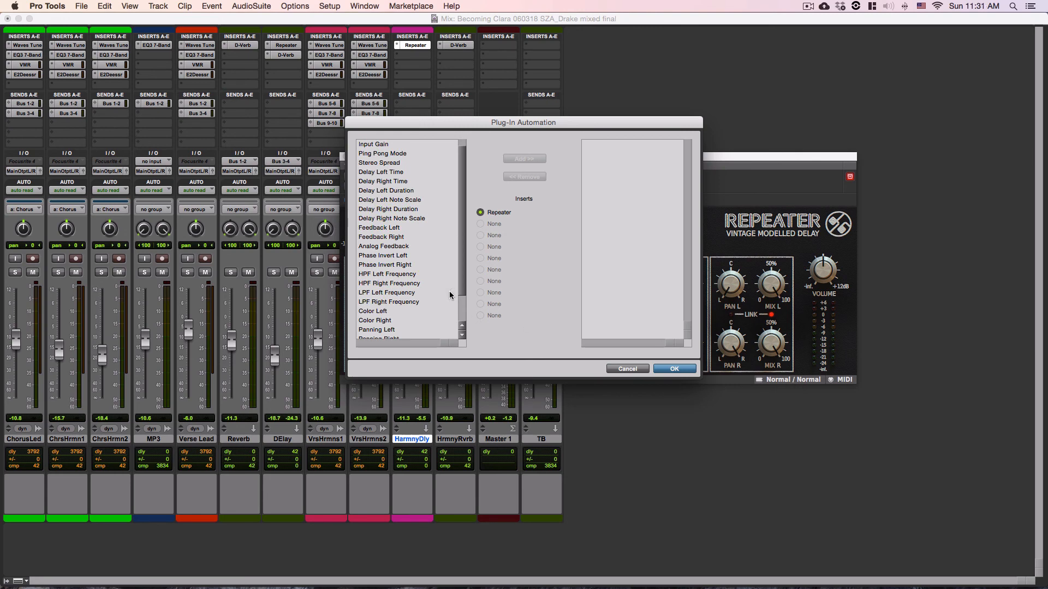
pyautogui.scroll(-4, 452, 297)
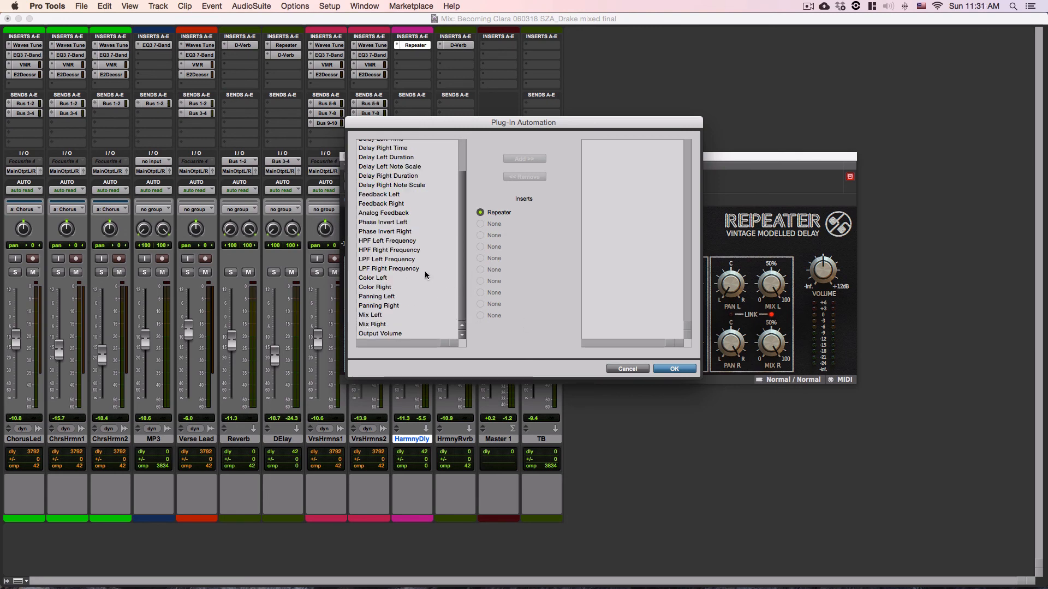
pyautogui.click(675, 370)
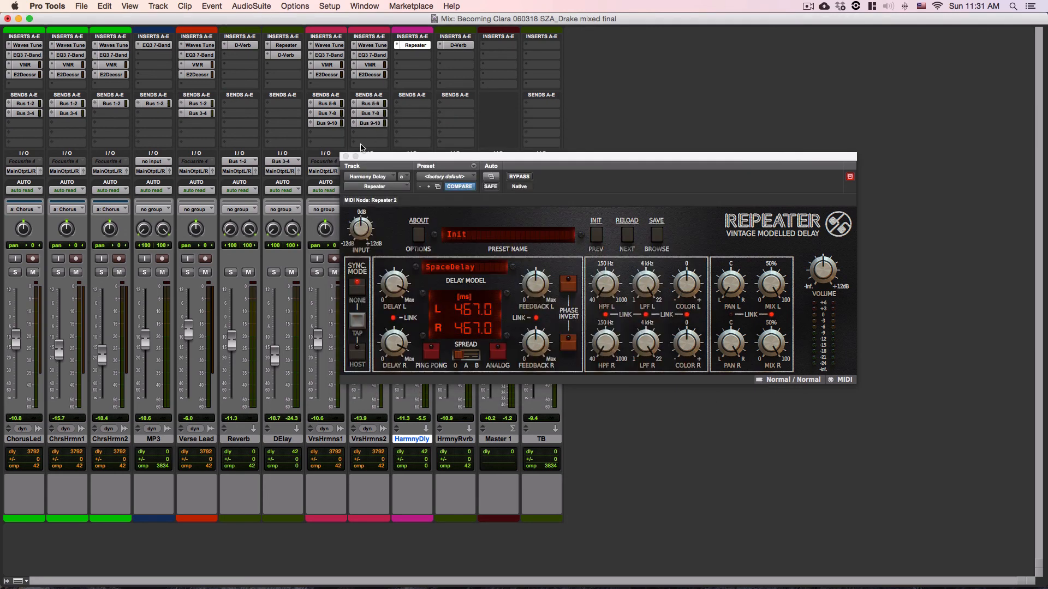
# Return from the mixer to the Edit window and close the Repeater plug-in on the Harmony Delay track.
pyautogui.click(349, 160)
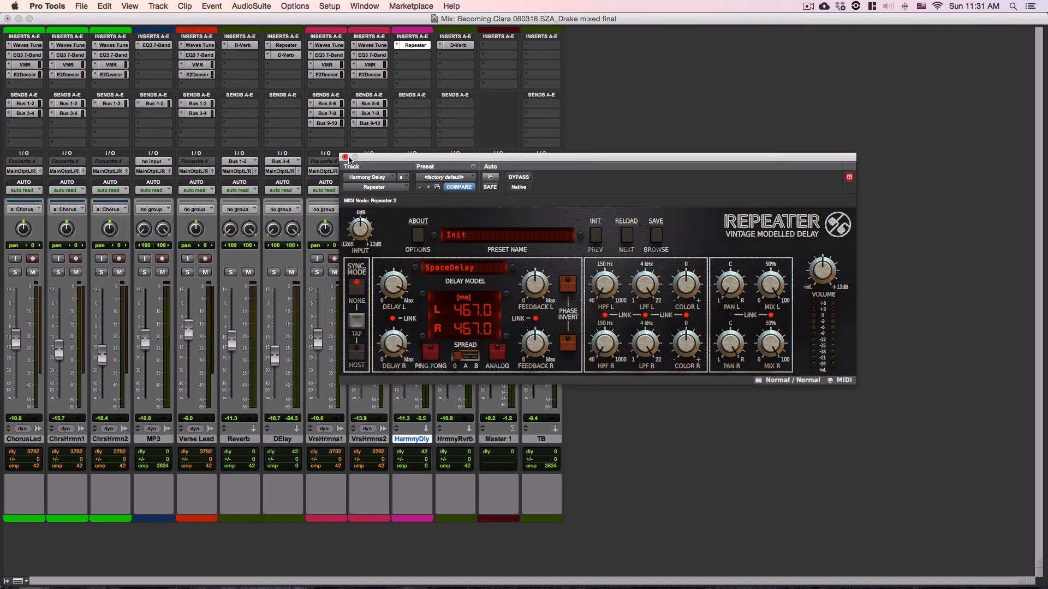
pyautogui.press('super+equal')
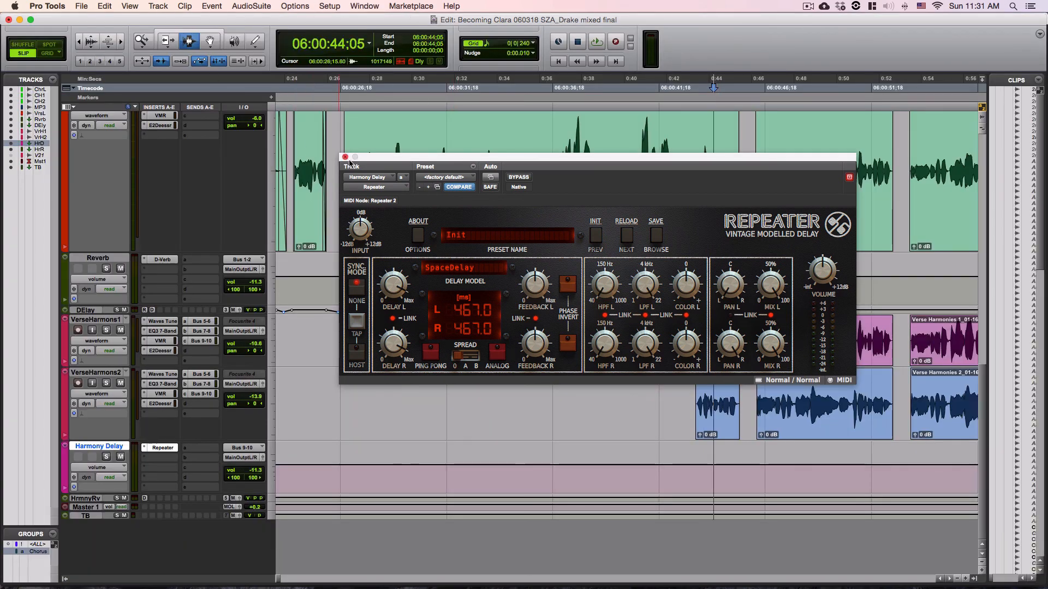
pyautogui.press('space')
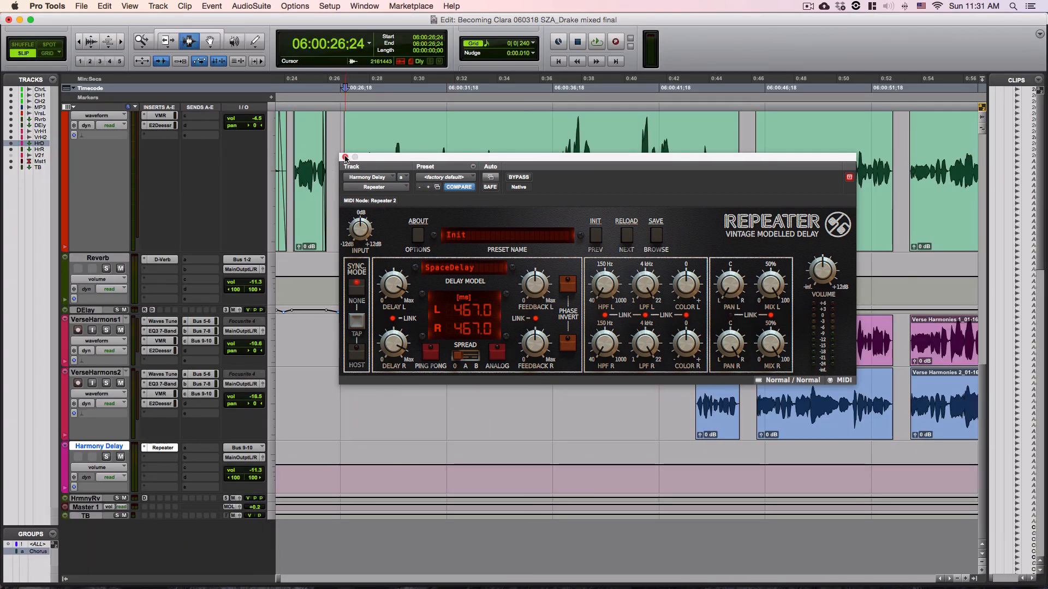
pyautogui.click(345, 157)
pyautogui.press('super+bracketright')
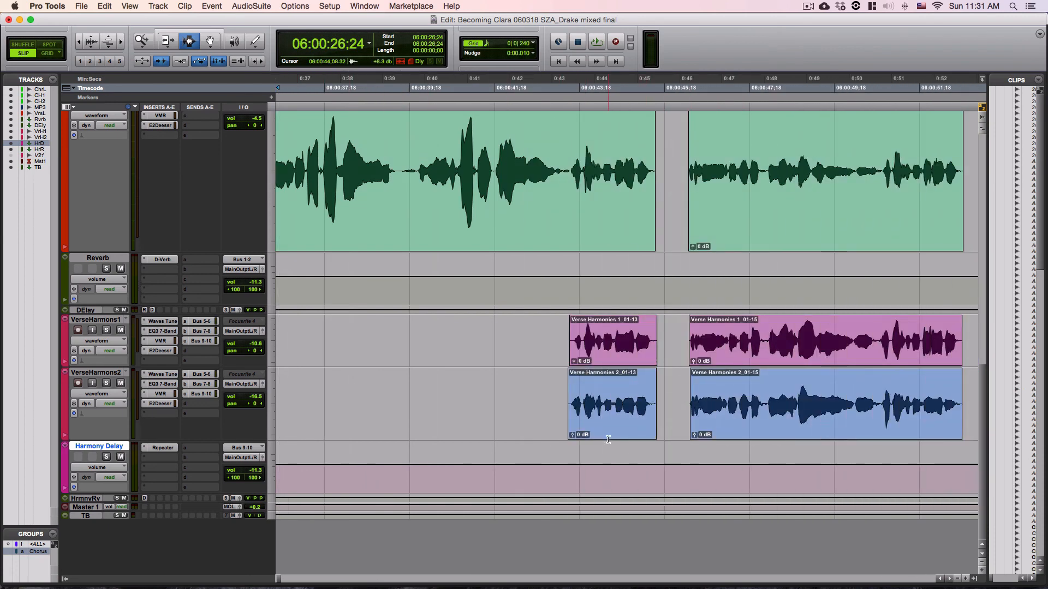
# Automate the Harmony Delay volume to stay at -∞ from the session start until just before the first verse harmony clips end.
pyautogui.press('F8')
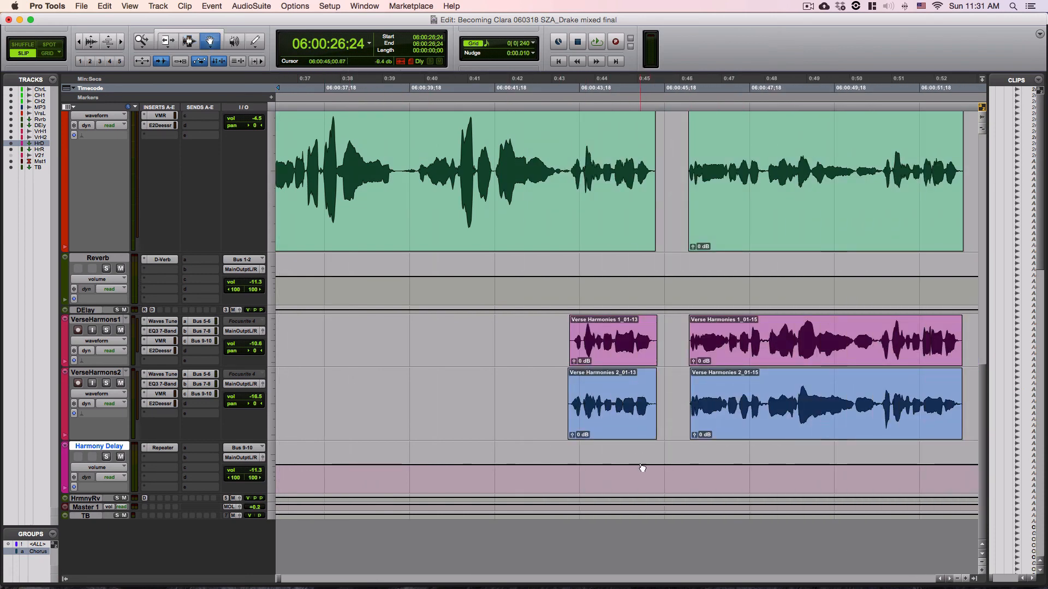
pyautogui.click(650, 465)
pyautogui.moveTo(641, 465); pyautogui.dragTo(645, 532)
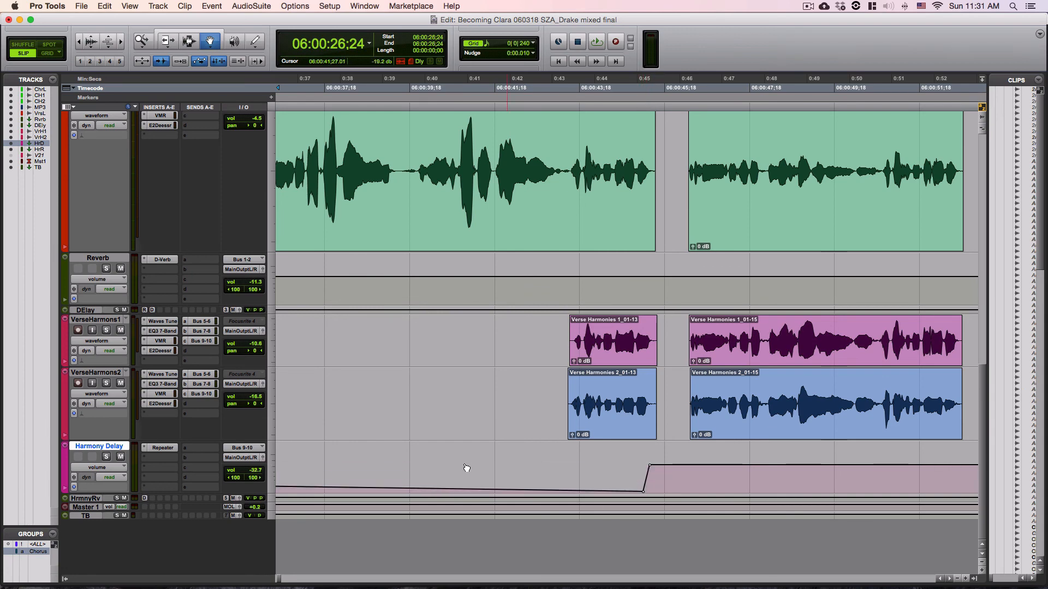
pyautogui.press('r')
pyautogui.press('r')
pyautogui.press('r')
pyautogui.press('r')
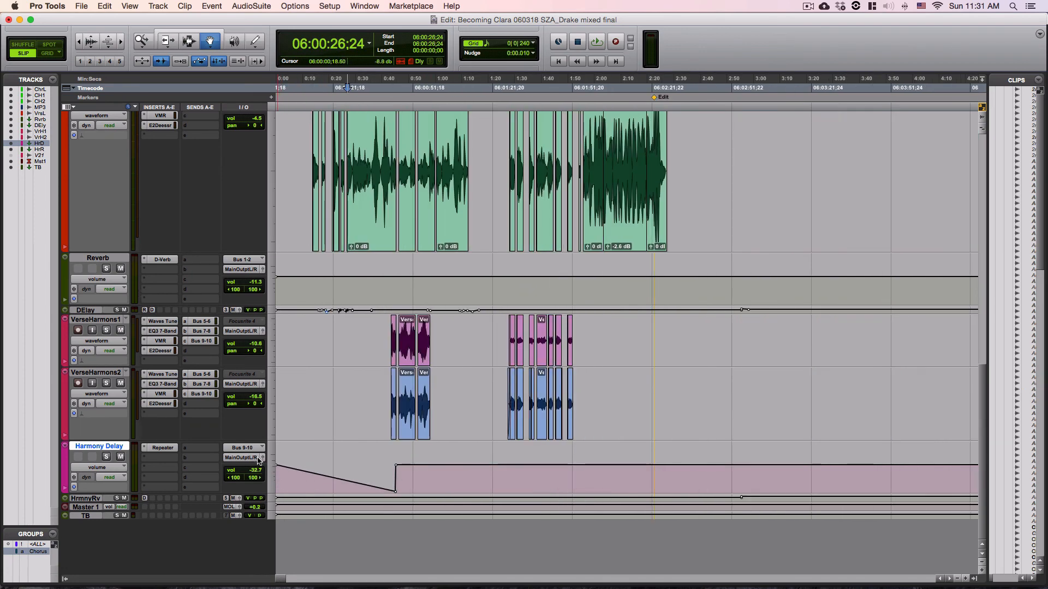
pyautogui.moveTo(279, 468); pyautogui.dragTo(280, 494)
# Pull the Harmony Delay volume automation down to silence beneath the Verse Harmonies 01-15 clips.
pyautogui.press('t')
pyautogui.press('t')
pyautogui.press('t')
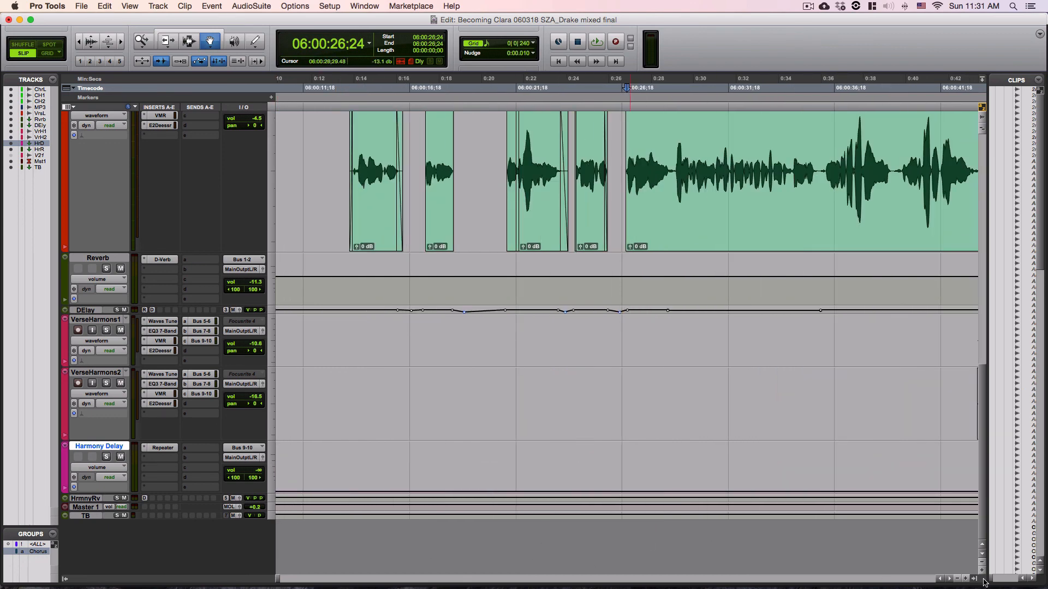
pyautogui.click(948, 579)
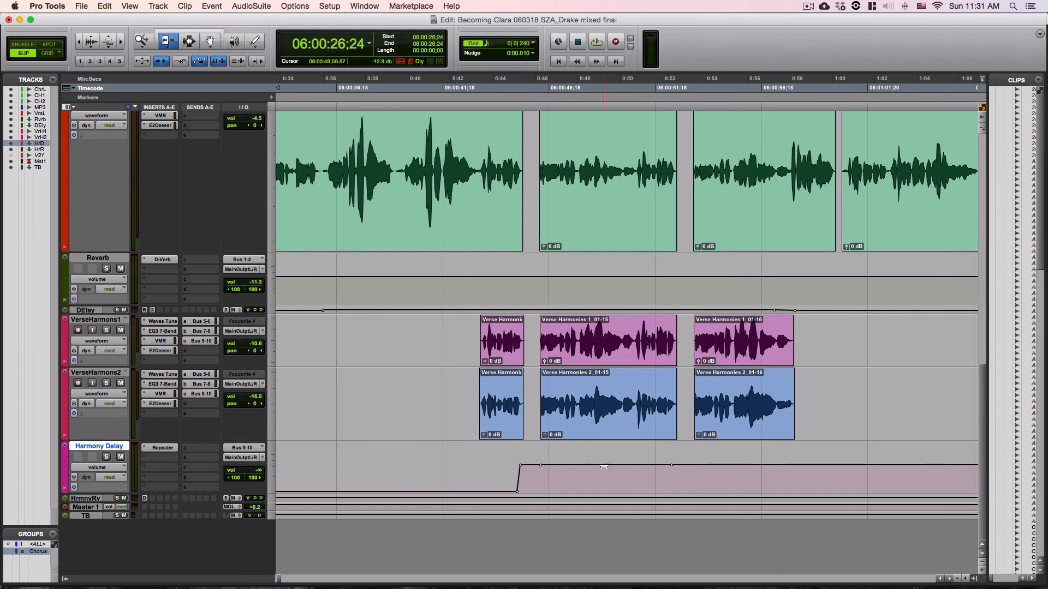
pyautogui.moveTo(594, 536); pyautogui.dragTo(595, 537)
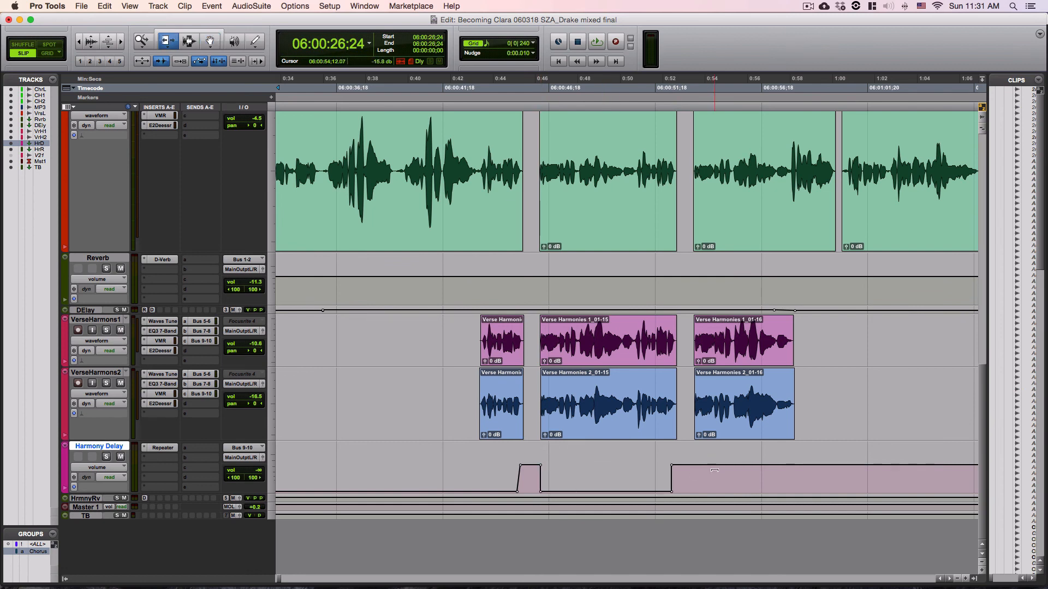
# Switch to Relative Grid mode and pull the Harmony Delay volume automation down to silence beneath the Verse Harmonies 01-16 clips.
pyautogui.press('F4')
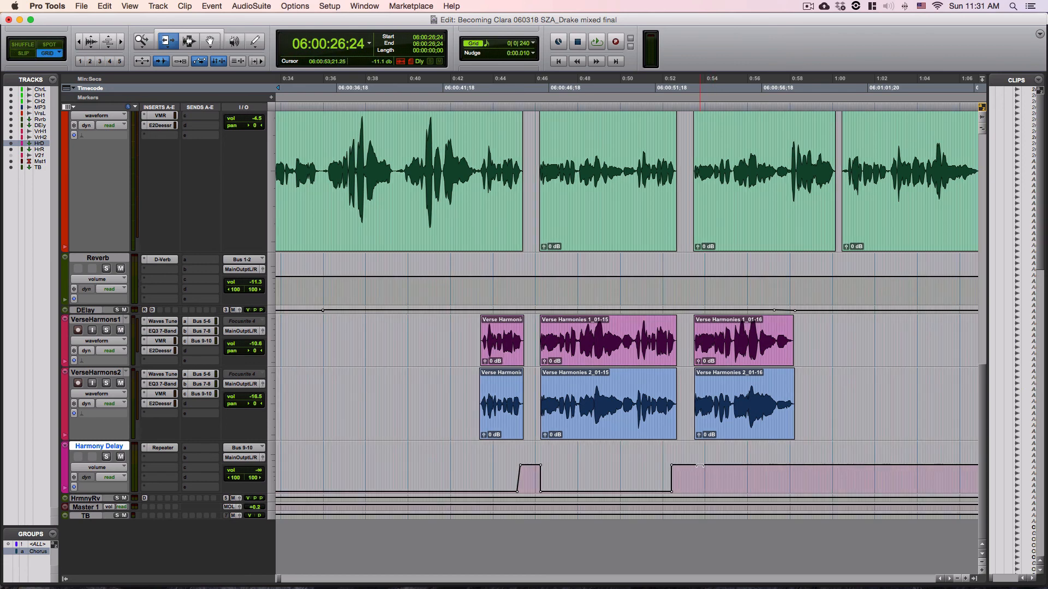
pyautogui.press('space')
pyautogui.press('space')
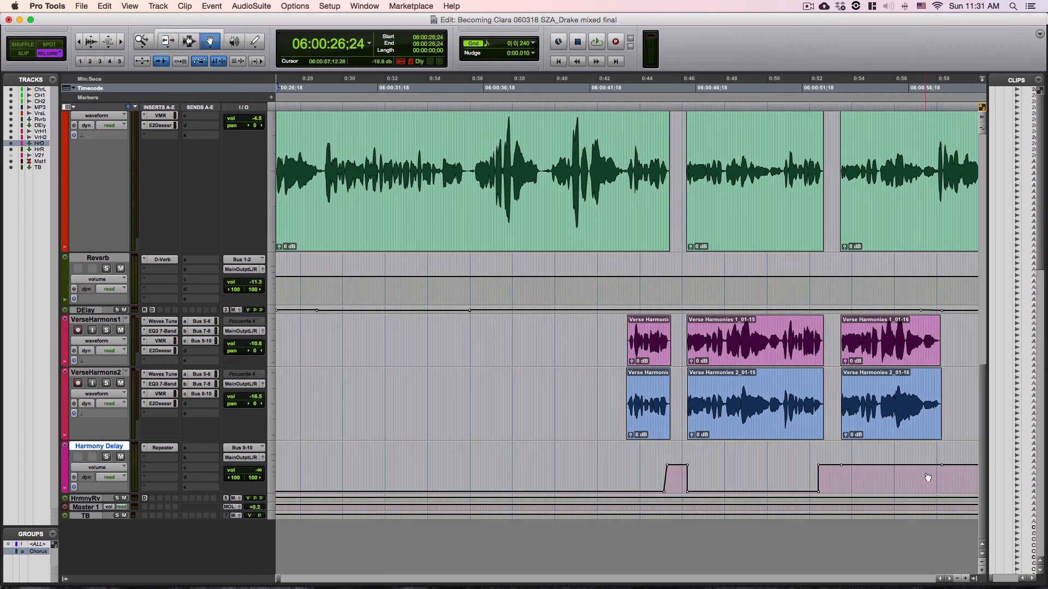
pyautogui.press('F6')
pyautogui.moveTo(883, 462); pyautogui.dragTo(876, 523)
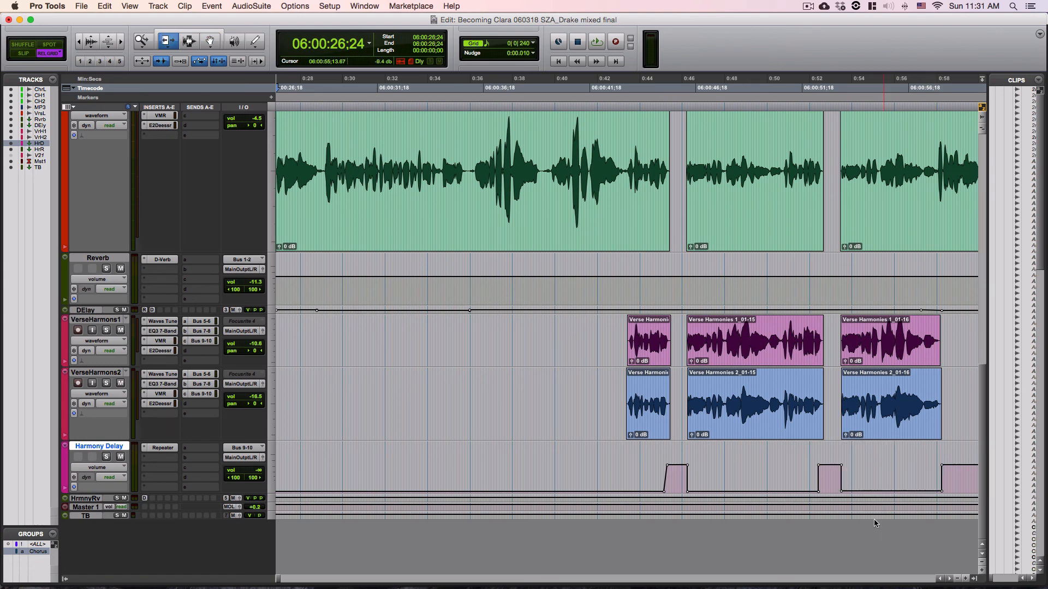
# Play the end of the first verse harmony clips from 06:00:44:17 to check the delay throw.
pyautogui.press('t')
pyautogui.press('r')
pyautogui.press('r')
pyautogui.press('r')
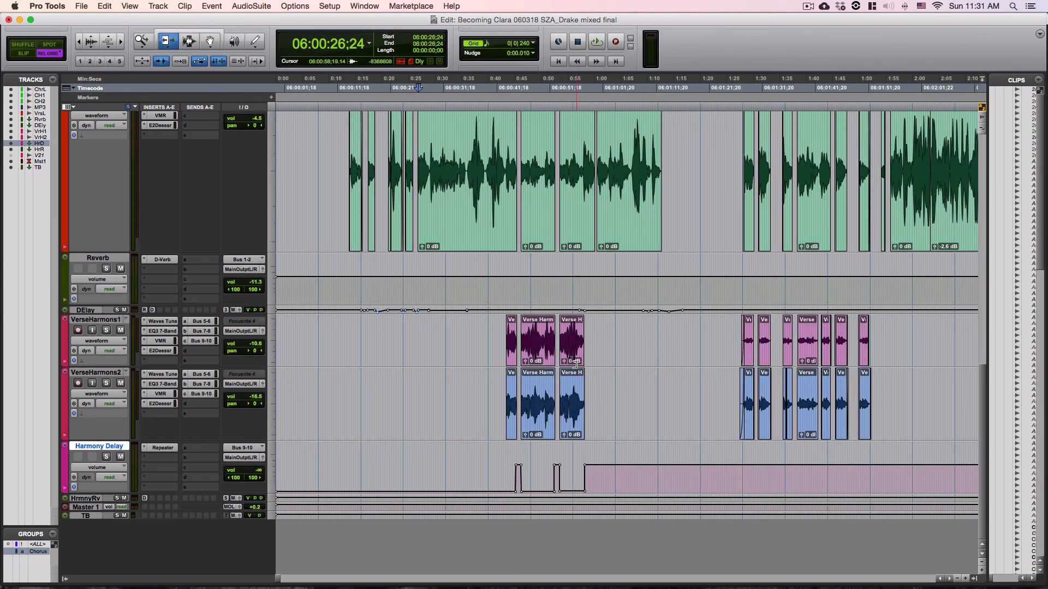
pyautogui.press('F7')
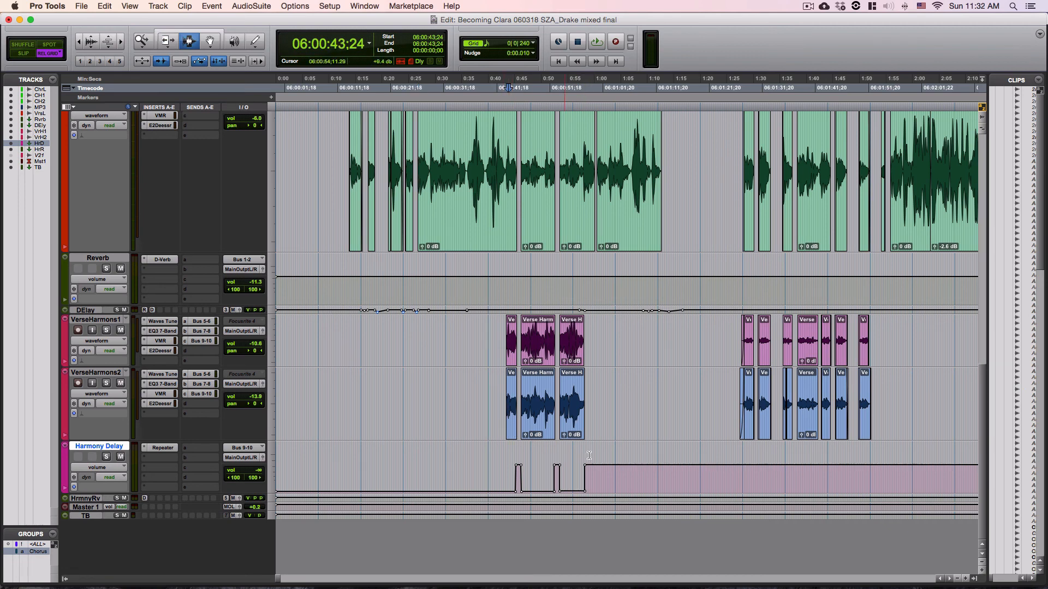
pyautogui.press('t')
pyautogui.press('t')
pyautogui.press('t')
pyautogui.press('t')
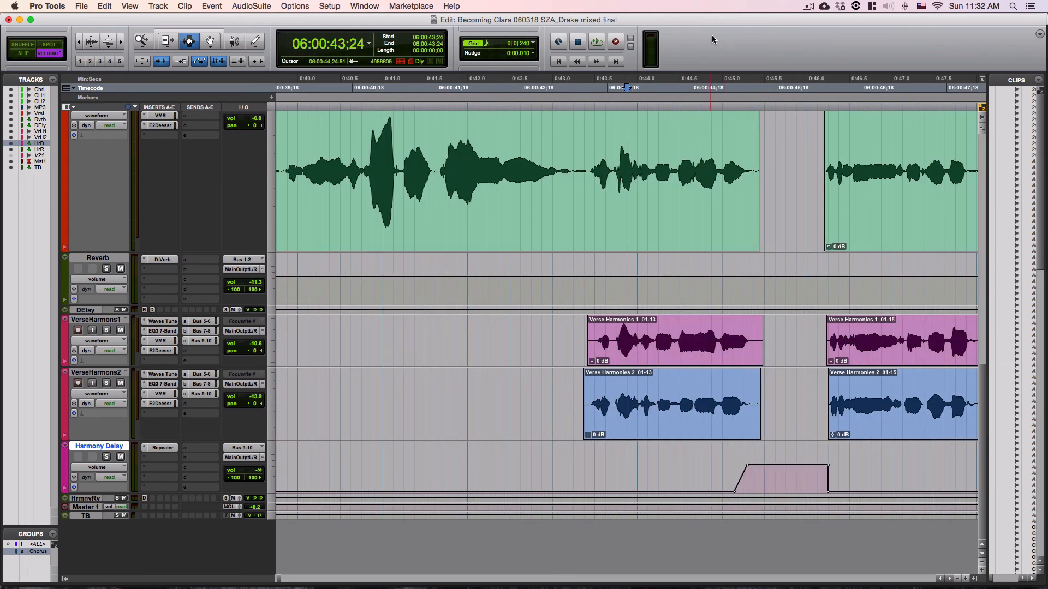
pyautogui.click(691, 88)
pyautogui.press('space')
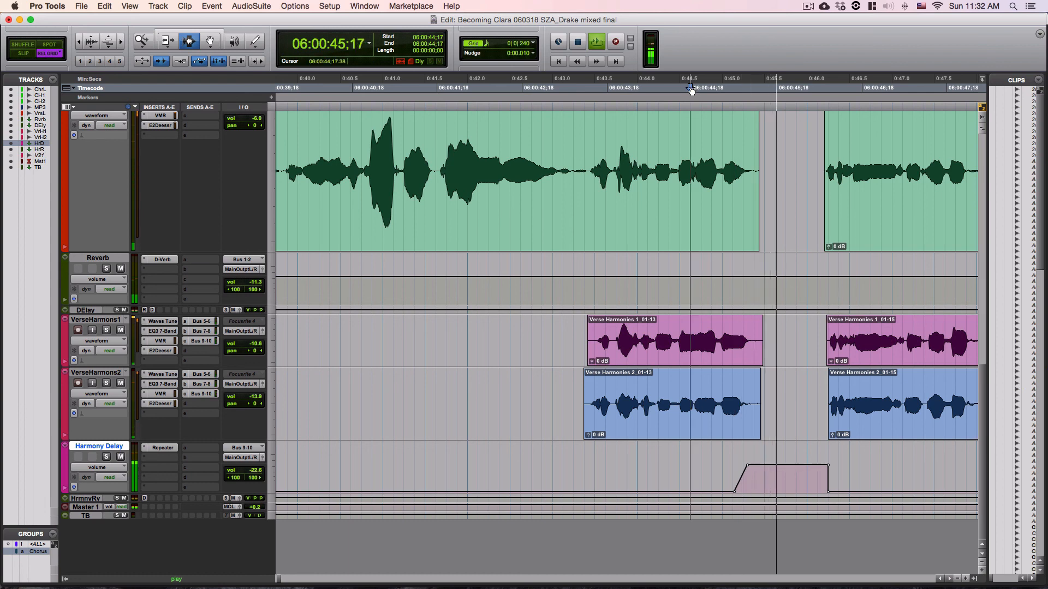
pyautogui.press('space')
# Play from 06:00:43:06 through the second pair of harmony clips to check both automated delay throws.
pyautogui.click(574, 95)
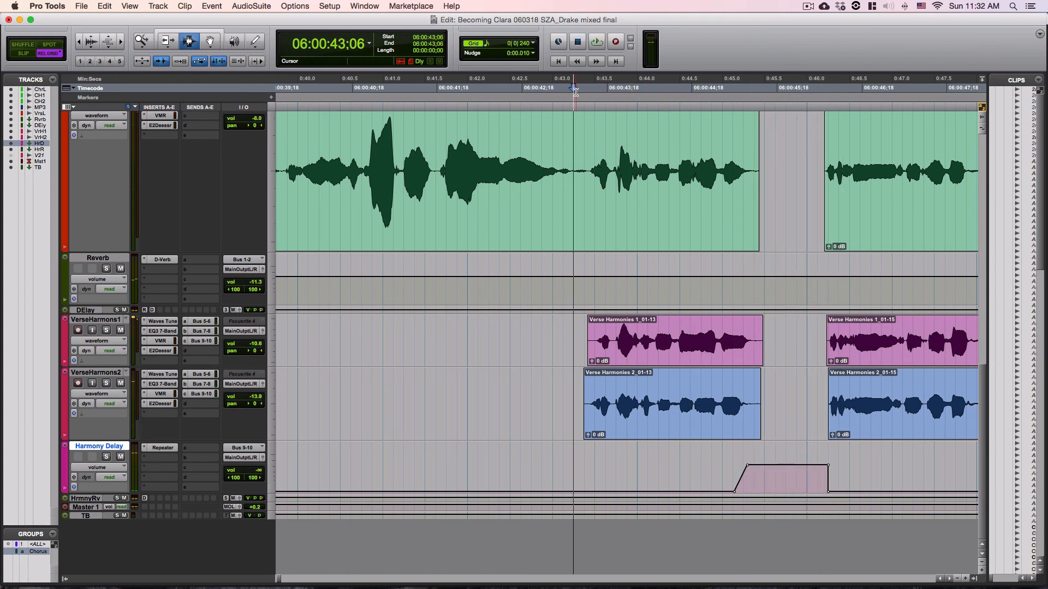
pyautogui.press('space')
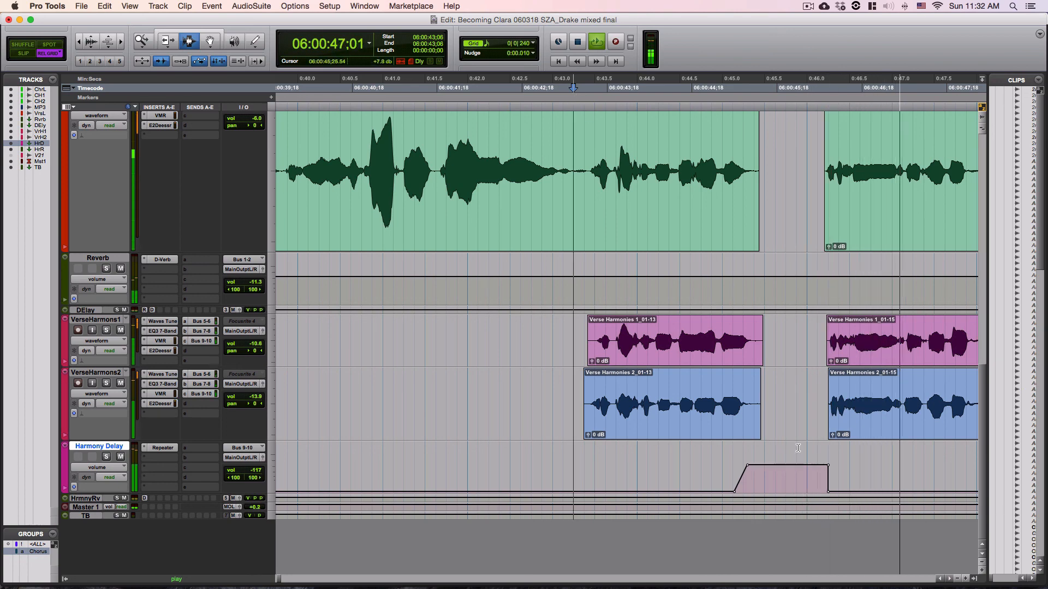
pyautogui.press('r')
pyautogui.press('r')
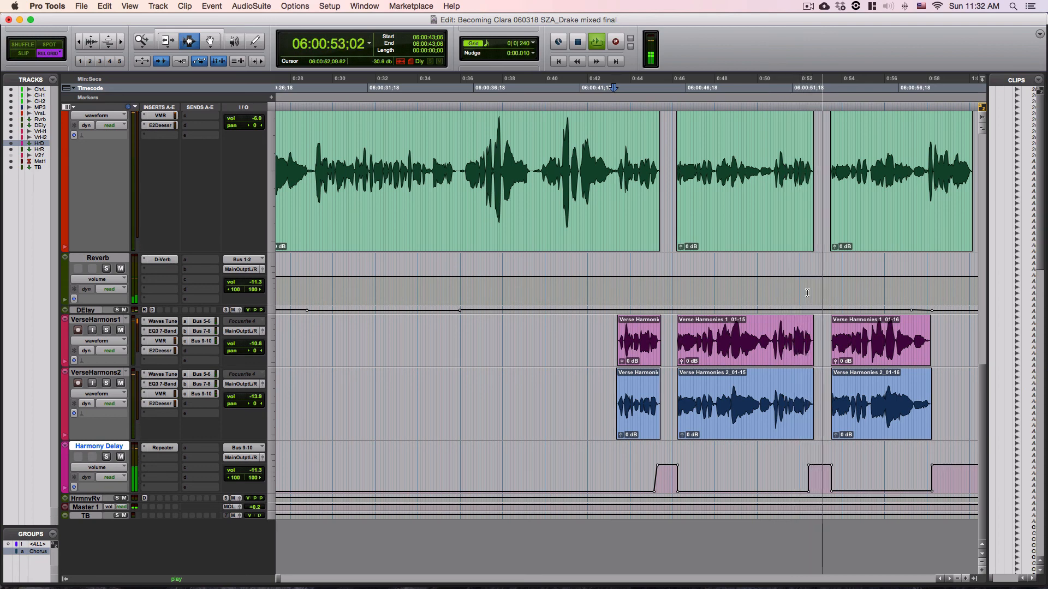
pyautogui.press('space')
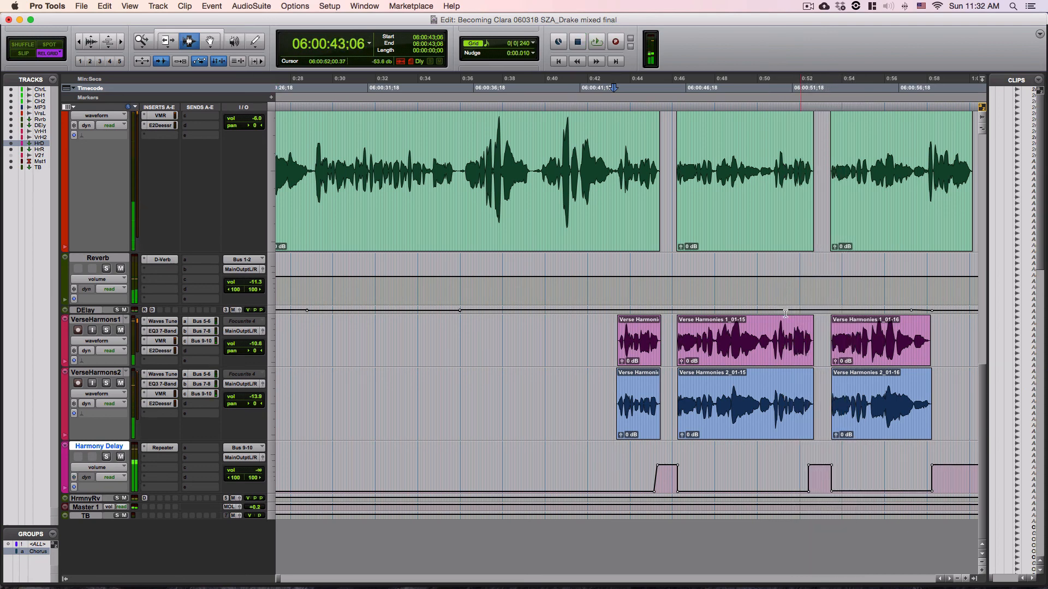
# Move the lower breakpoint of the first Harmony Delay volume ramp slightly later to steepen the rise.
pyautogui.press('t')
pyautogui.press('t')
pyautogui.press('t')
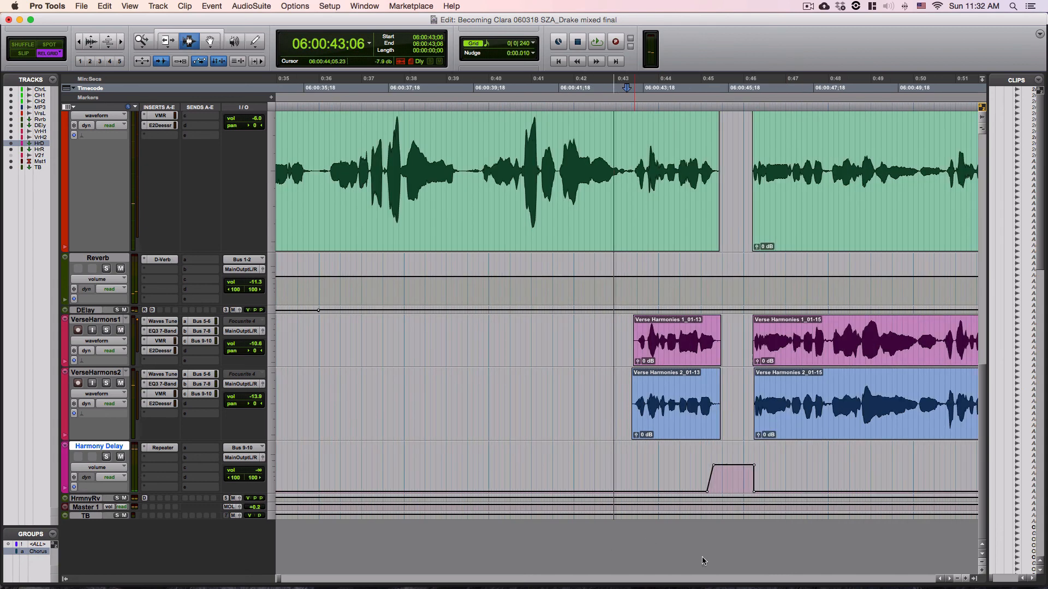
pyautogui.press('r')
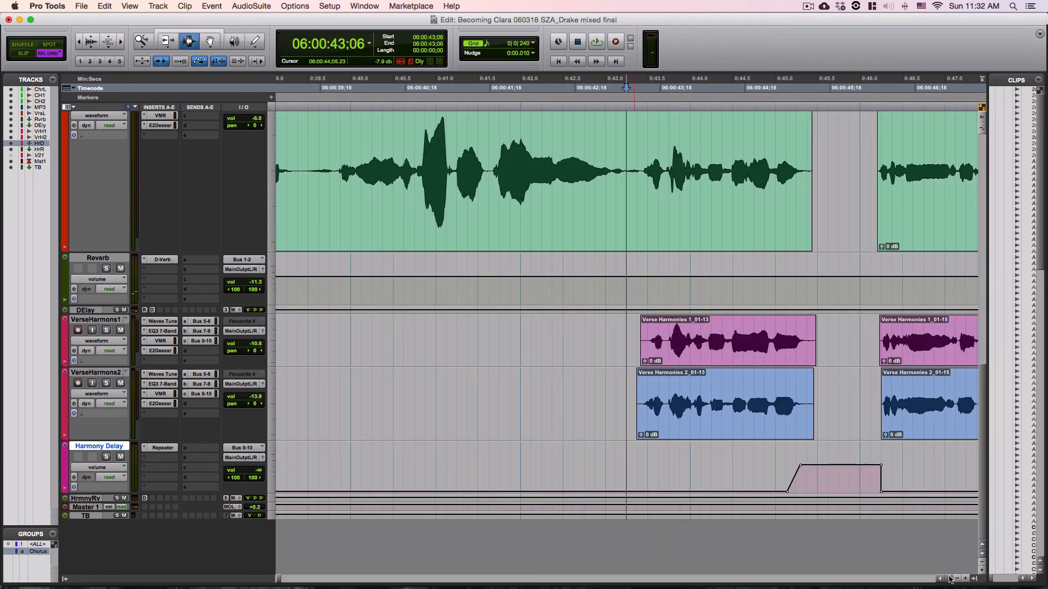
pyautogui.hscroll(10, 949, 579)
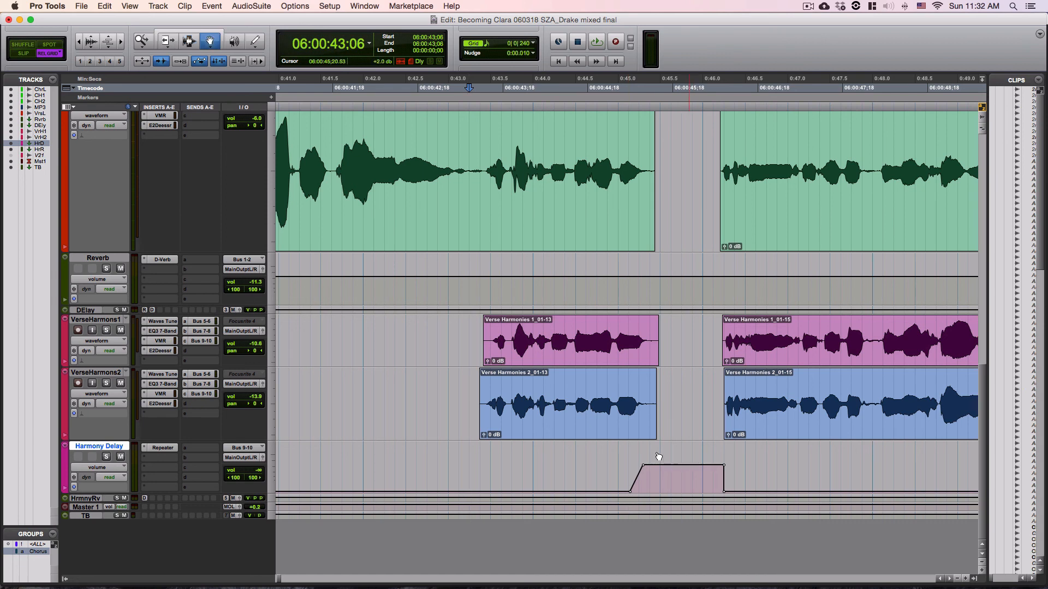
pyautogui.press('F8')
pyautogui.moveTo(630, 497); pyautogui.dragTo(638, 496)
pyautogui.press('t')
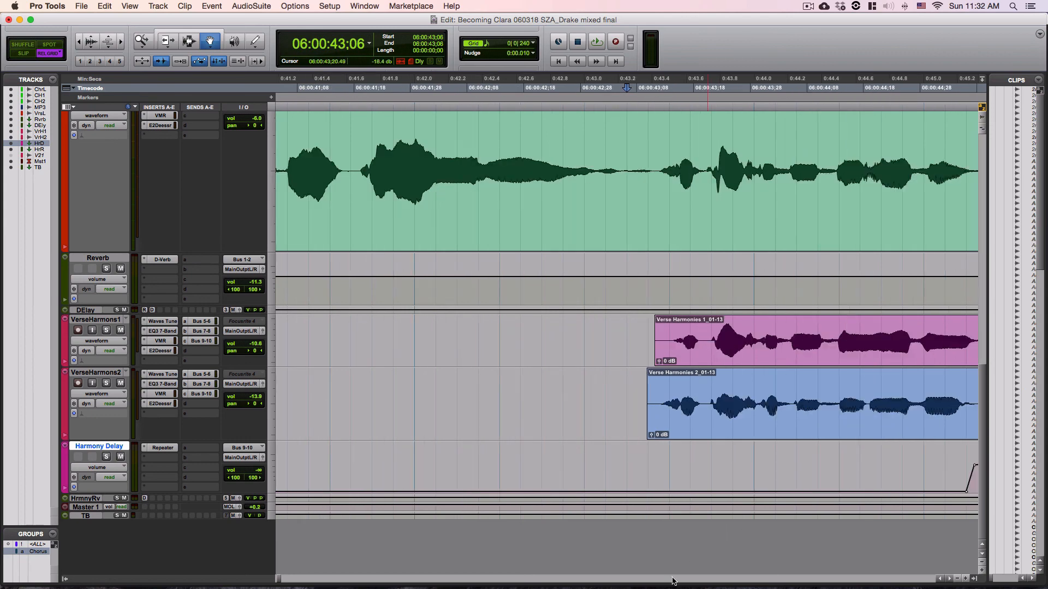
# Play the first delay throw from 06:00:44:24 and again from 06:00:44:13 to hear the steeper ramp.
pyautogui.press('r')
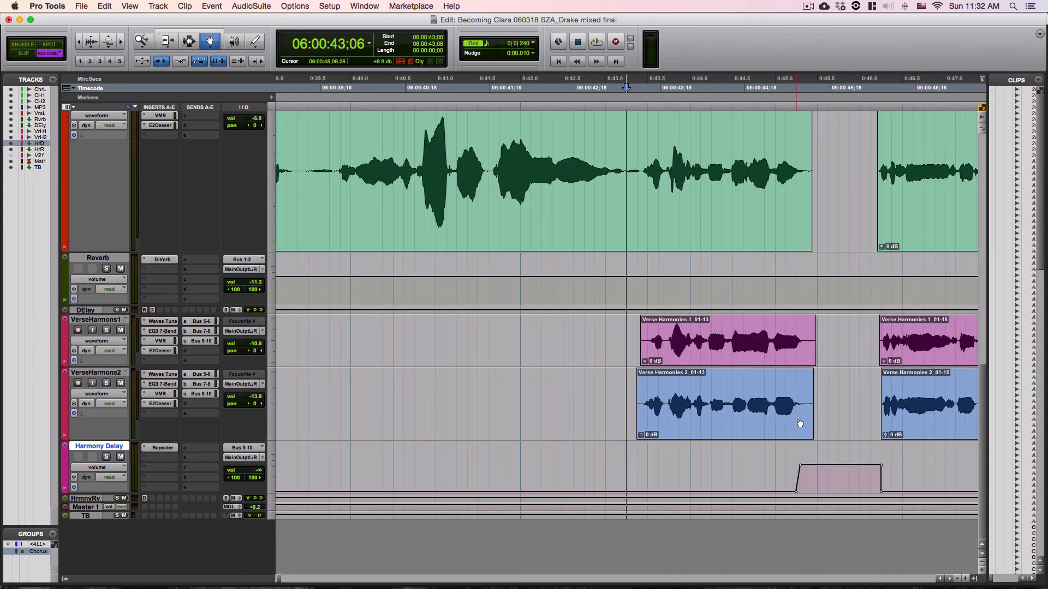
pyautogui.click(762, 88)
pyautogui.press('space')
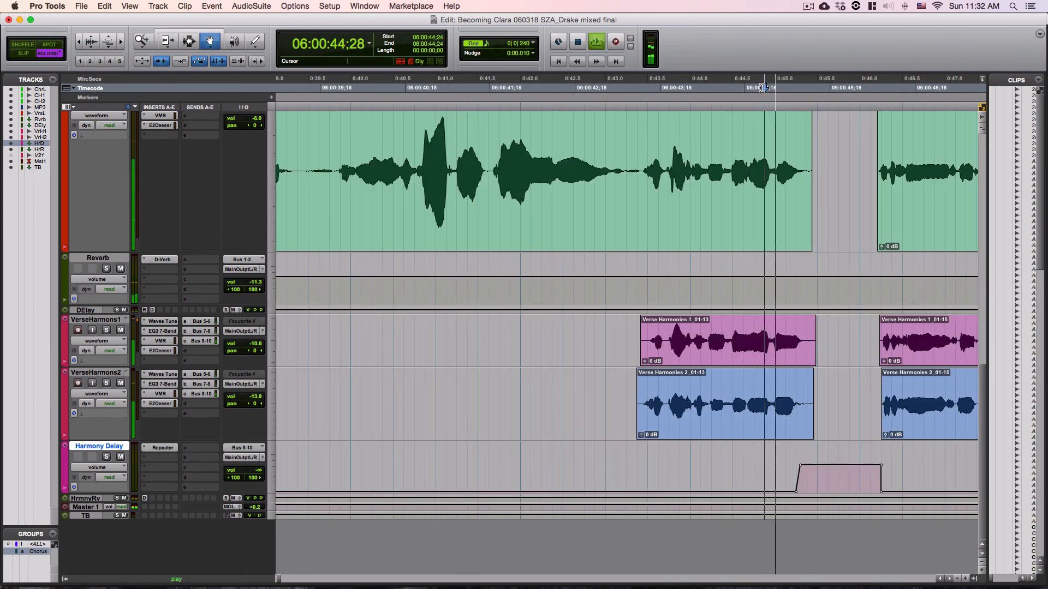
pyautogui.press('space')
pyautogui.press('r')
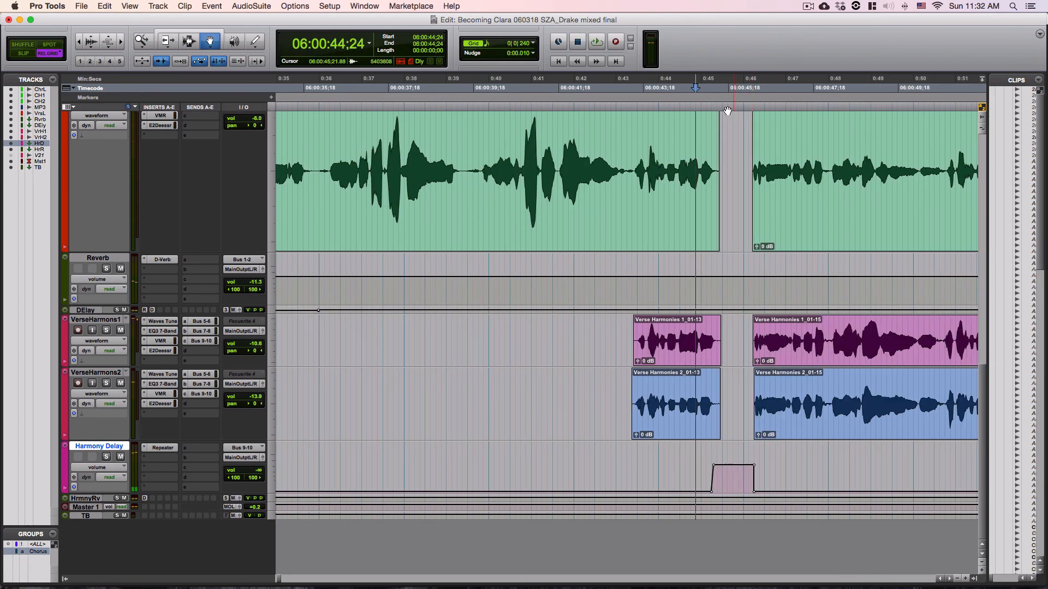
pyautogui.click(679, 82)
pyautogui.press('space')
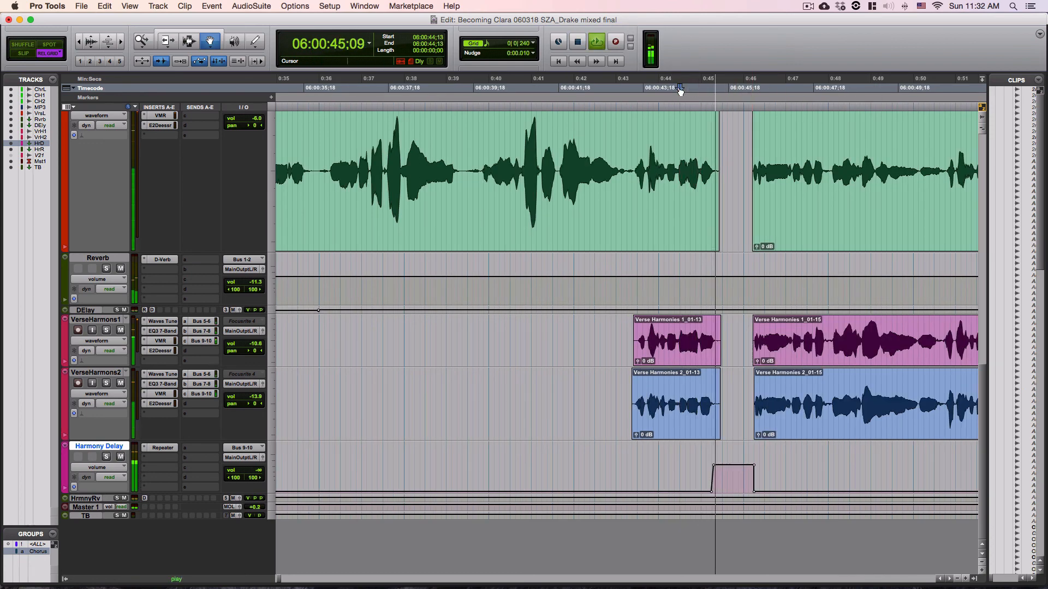
pyautogui.press('space')
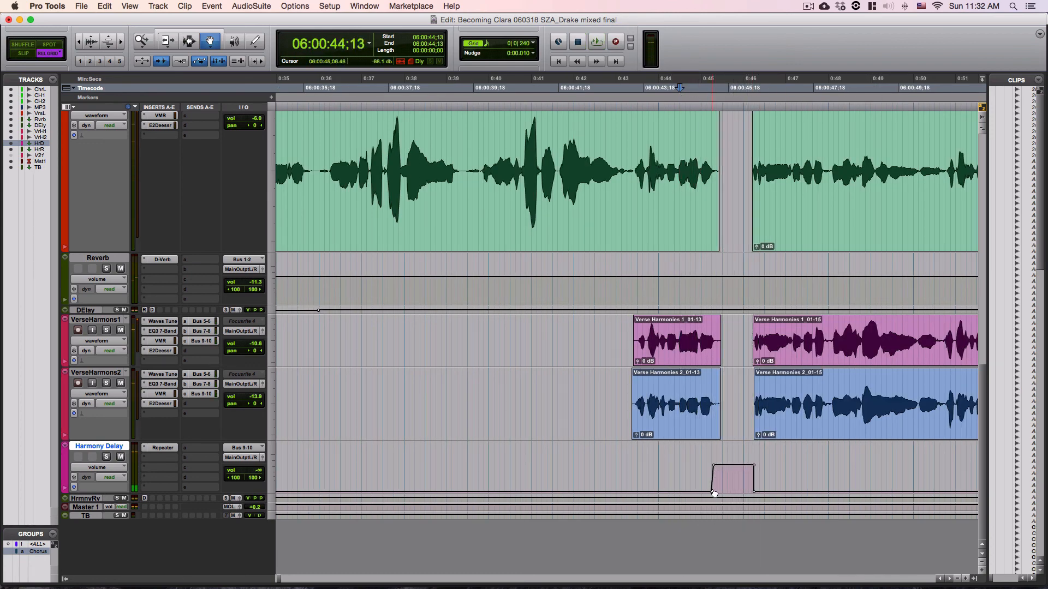
# Shift the first Harmony Delay volume ramp's breakpoints earlier, with the rise starting at about 06:00:45:01, keeping Relative Grid mode active.
pyautogui.press('t')
pyautogui.press('t')
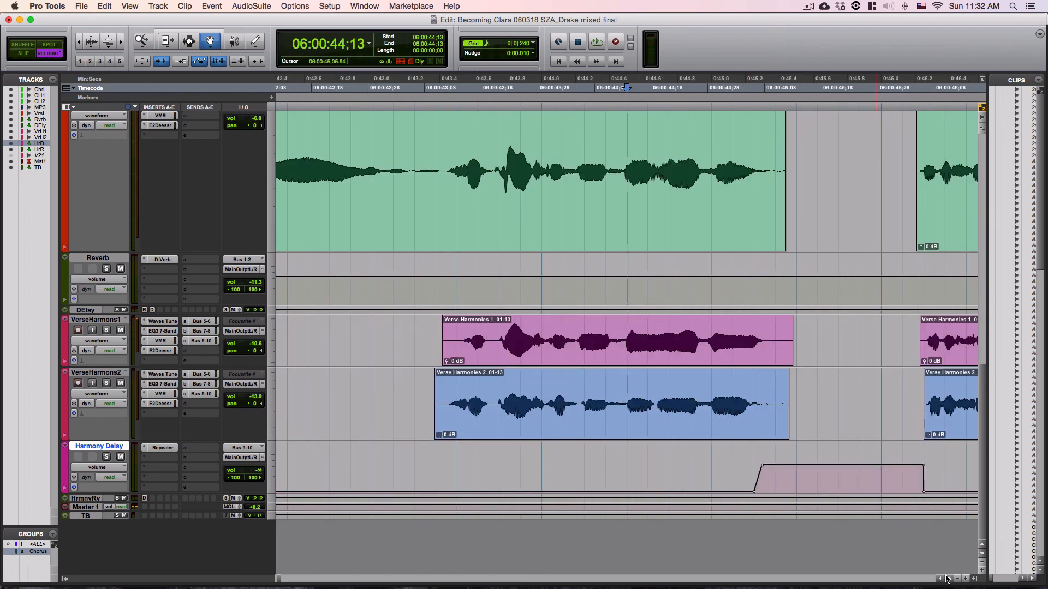
pyautogui.hscroll(5, 577, 416)
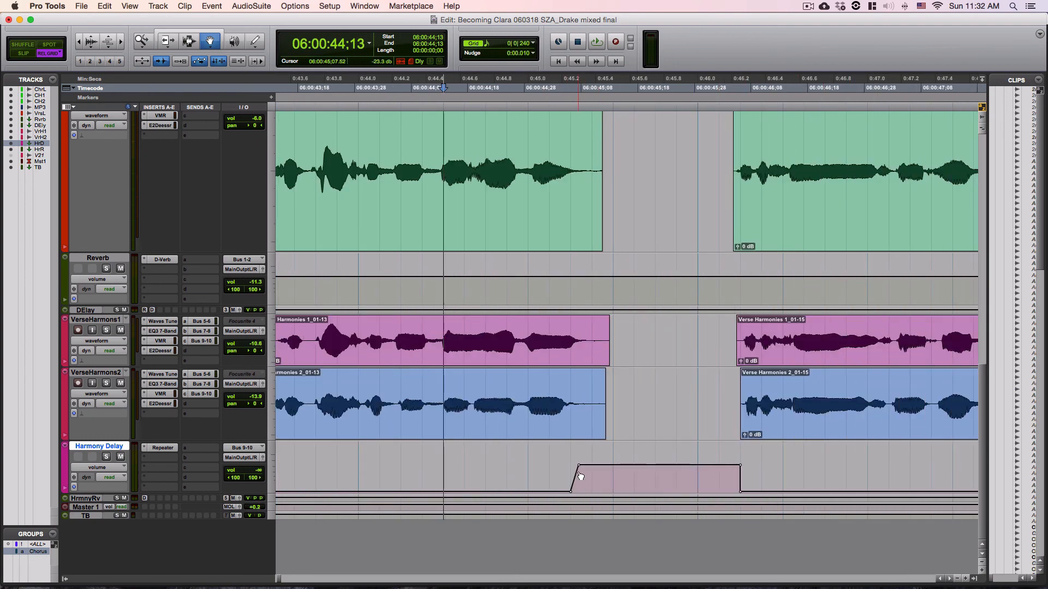
pyautogui.moveTo(578, 464); pyautogui.dragTo(547, 498)
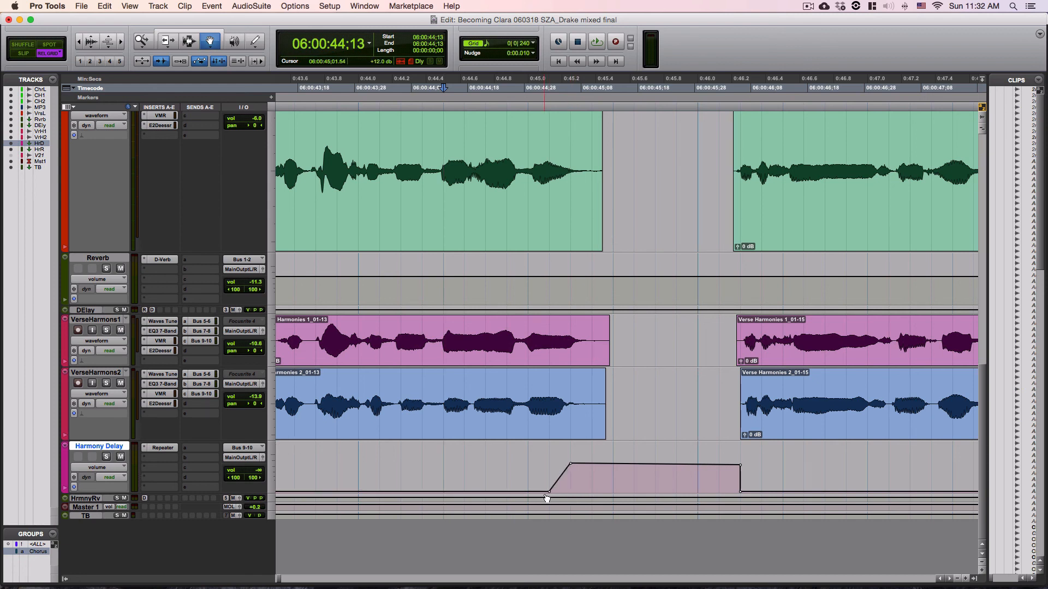
pyautogui.press('F2')
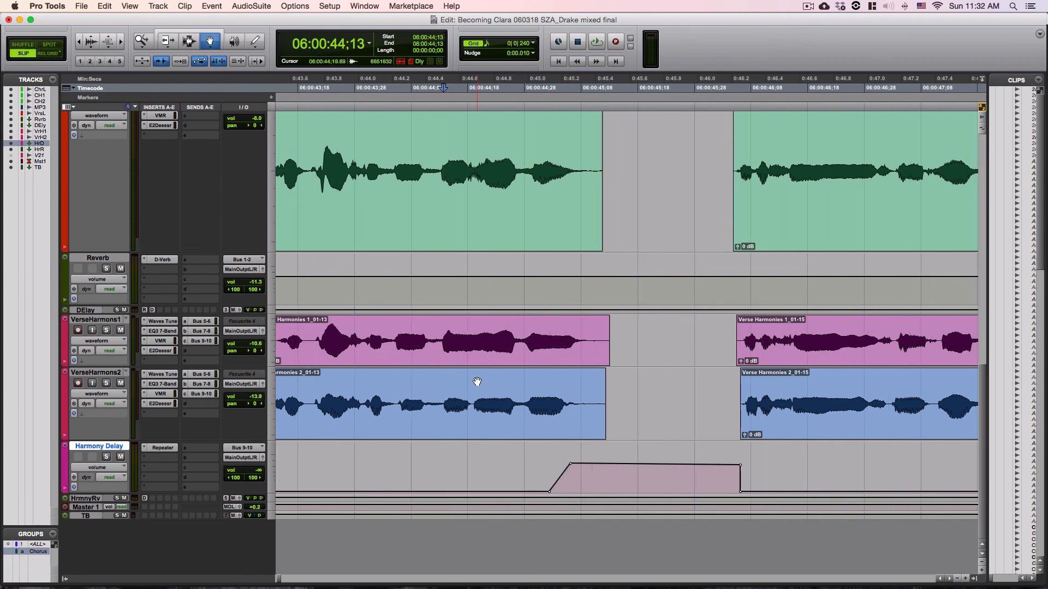
pyautogui.click(61, 55)
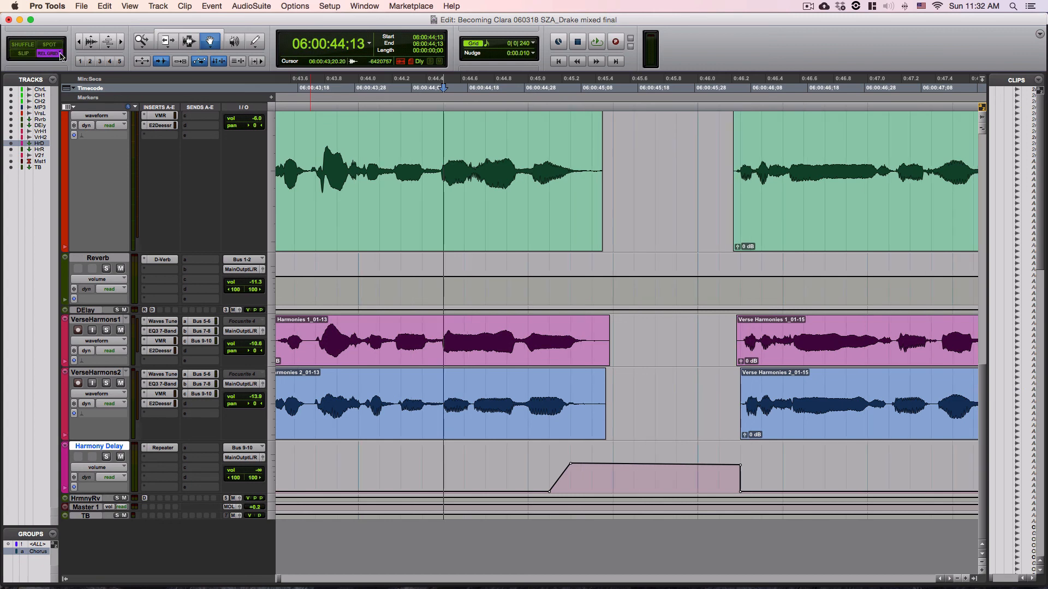
# In Slip mode, start the first Harmony Delay volume ramp at about 06:00:45:00, shift its upper breakpoint slightly earlier and lower, and play the result.
pyautogui.click(28, 56)
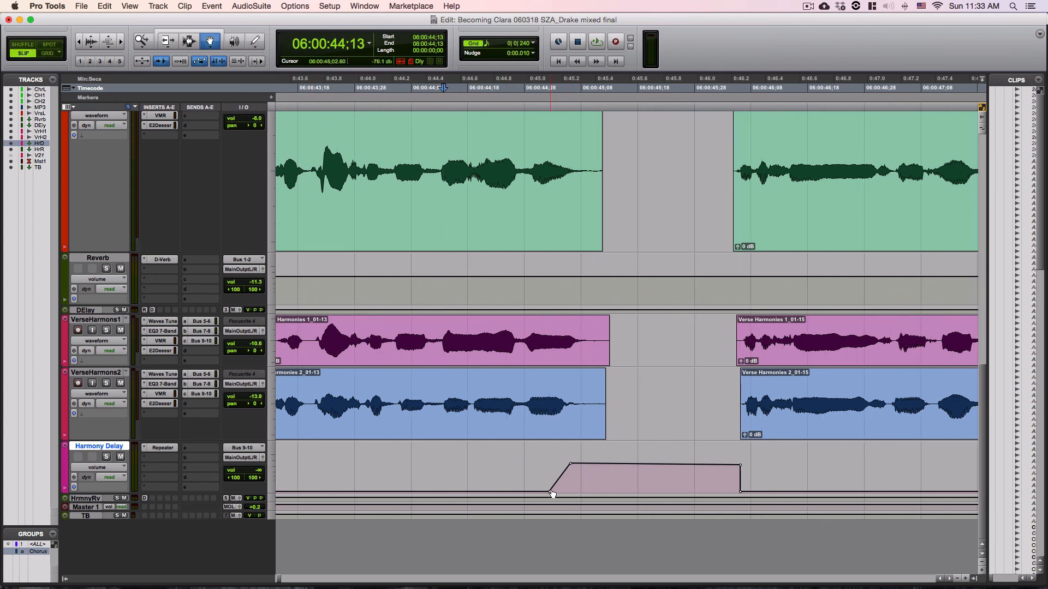
pyautogui.moveTo(549, 492); pyautogui.dragTo(541, 495)
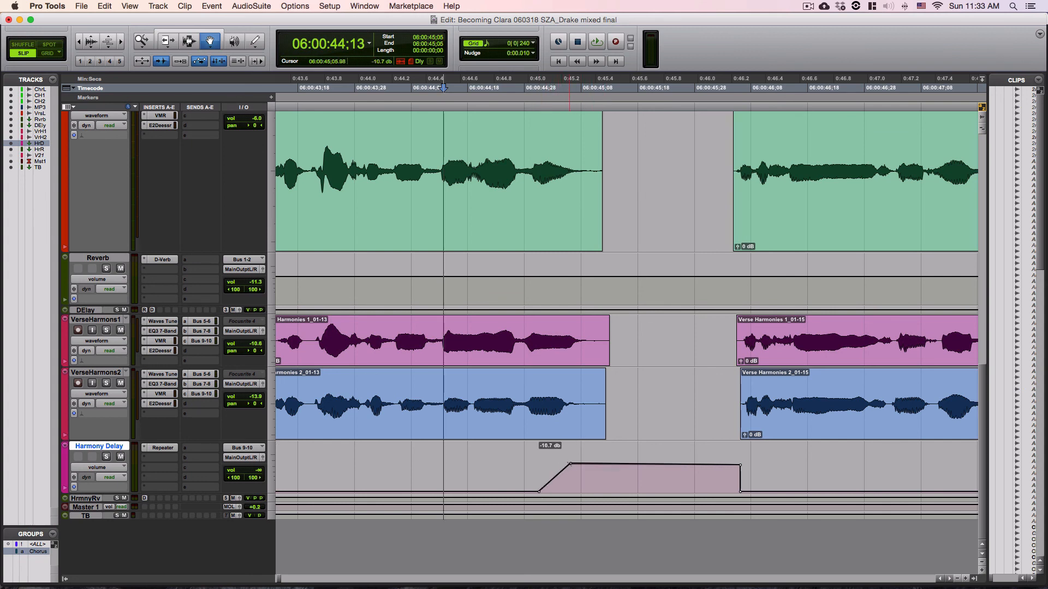
pyautogui.moveTo(570, 464); pyautogui.dragTo(568, 467)
pyautogui.press('space')
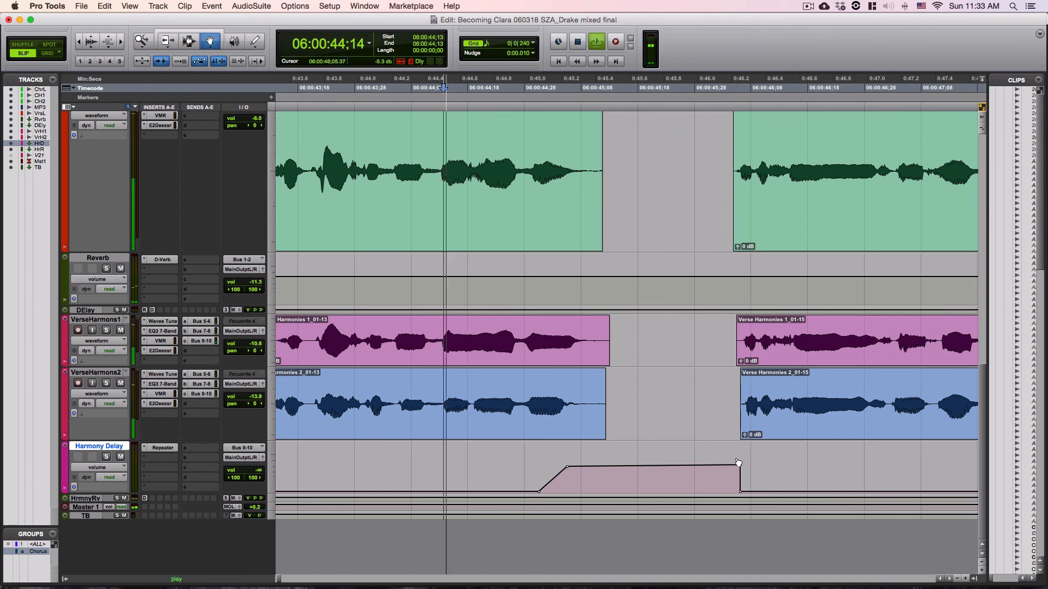
pyautogui.press('space')
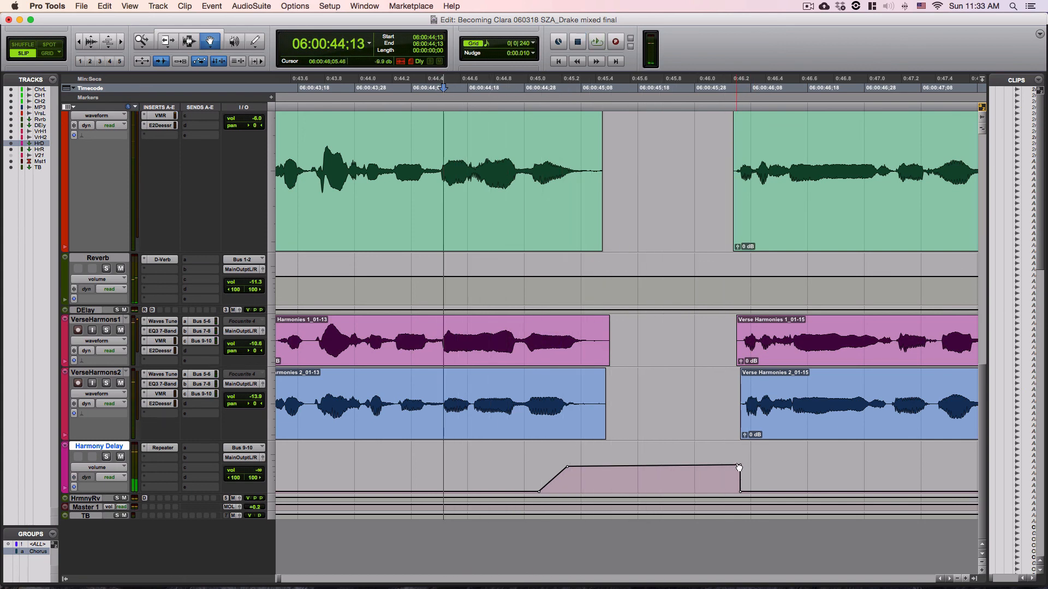
# Replace the first throw's vertical cutoff with a fade-out from about 06:00:45:28 to 06:00:46:01 and play it back.
pyautogui.click(694, 465)
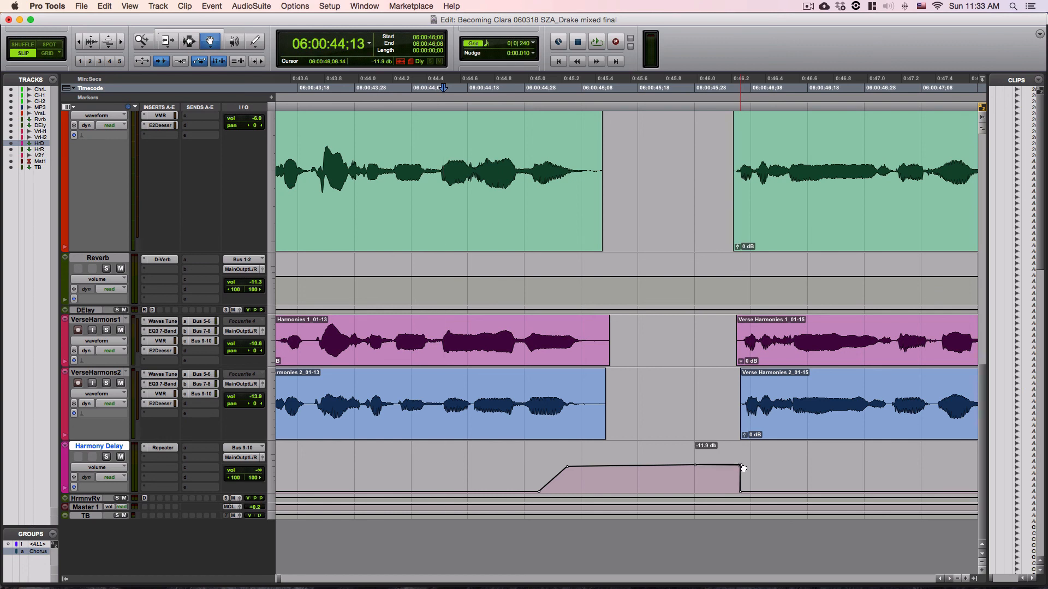
pyautogui.keyDown('alt'); pyautogui.click(742, 467); pyautogui.keyUp('alt')
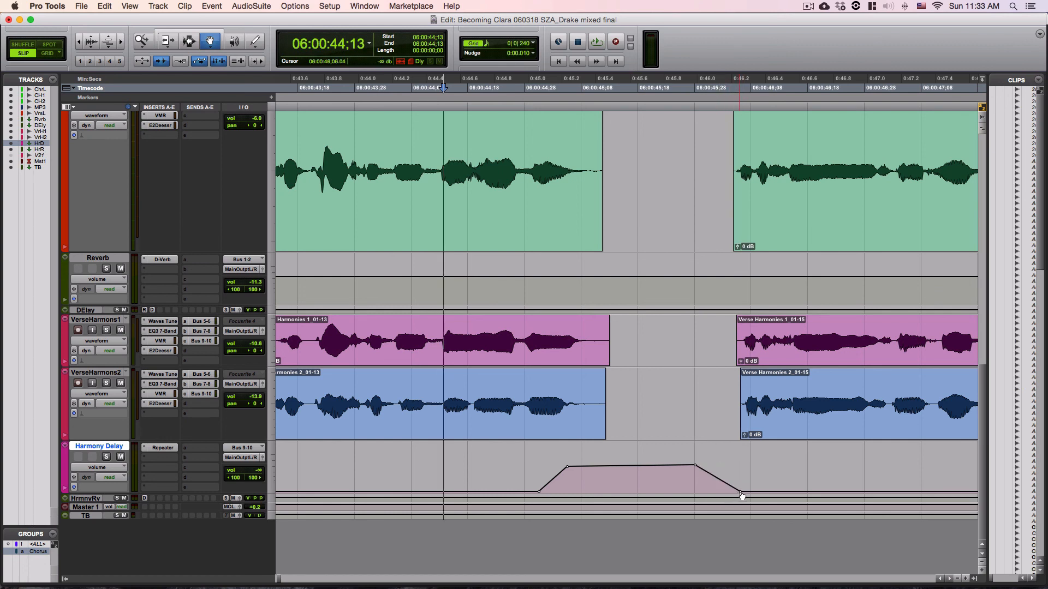
pyautogui.moveTo(741, 494); pyautogui.dragTo(713, 494)
pyautogui.press('space')
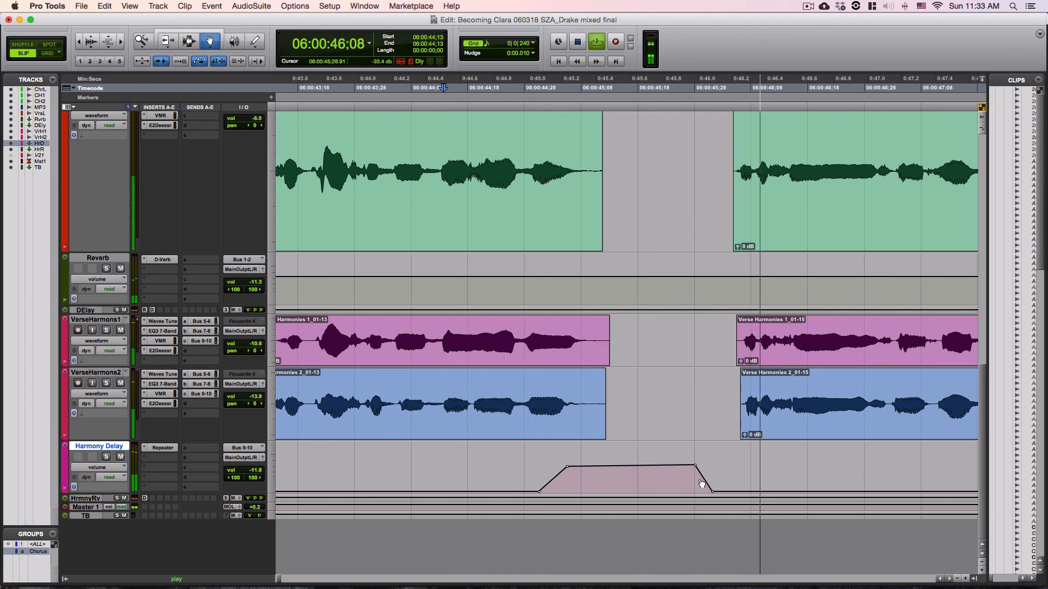
pyautogui.press('space')
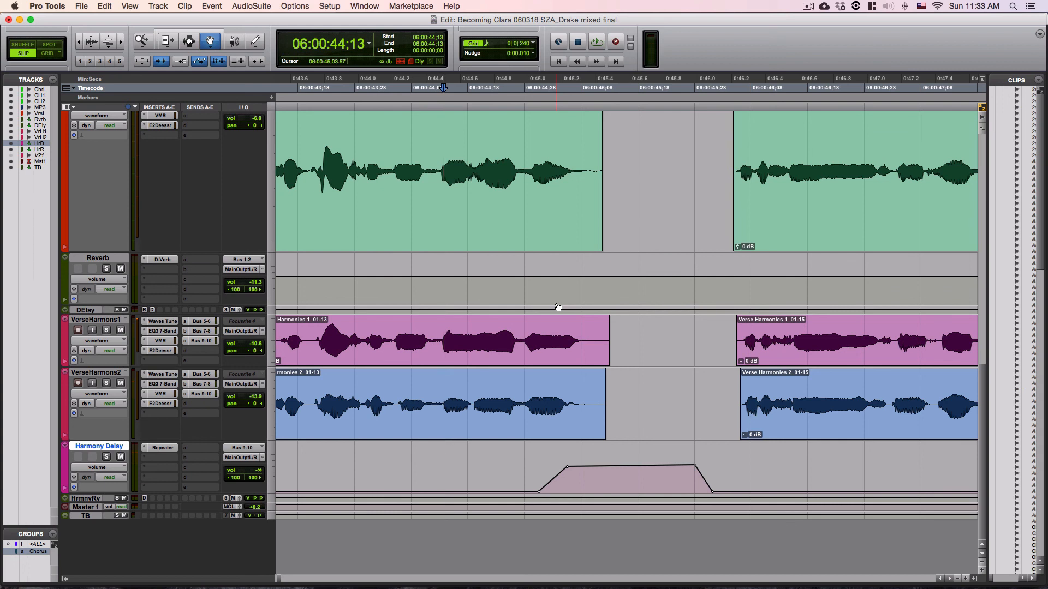
# Replay the throw and lengthen its fade-out, starting it earlier and lower and ending it just after the next harmony clips begin.
pyautogui.press('space')
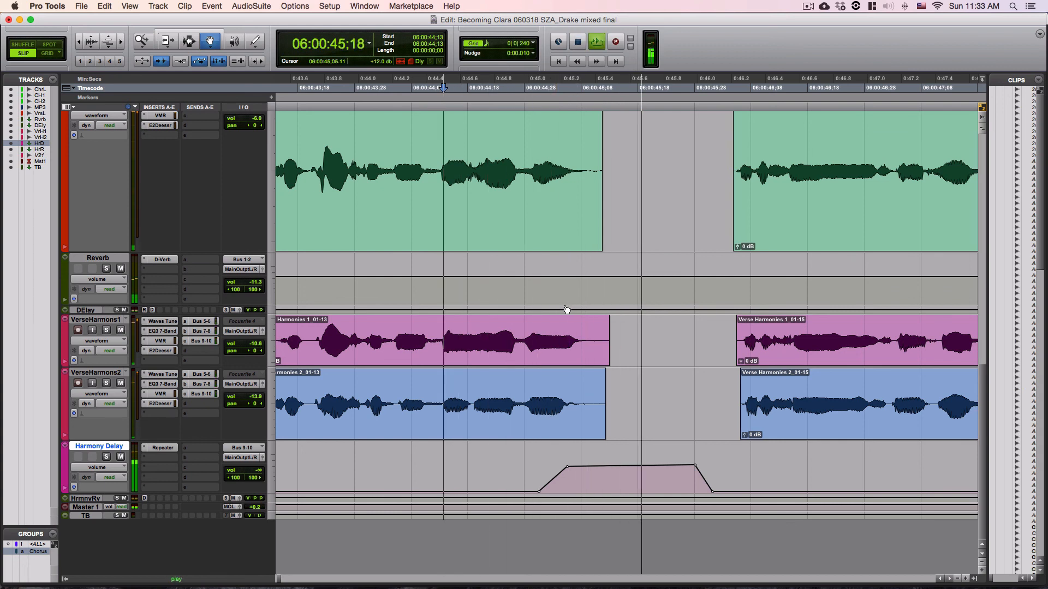
pyautogui.press('space')
pyautogui.moveTo(695, 465); pyautogui.dragTo(664, 471)
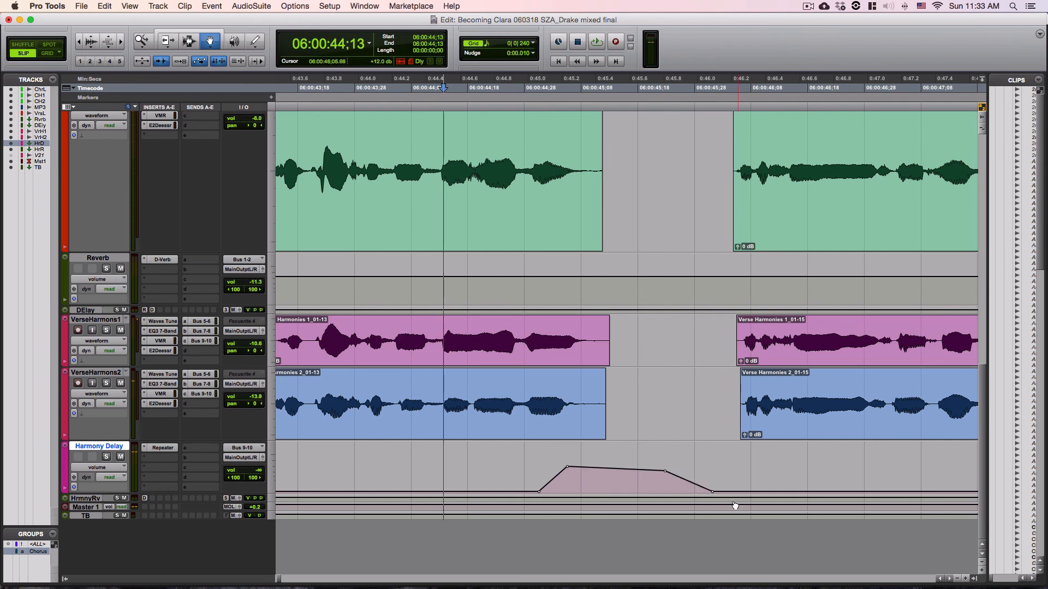
pyautogui.click(769, 491)
pyautogui.keyDown('alt'); pyautogui.click(712, 492); pyautogui.keyUp('alt')
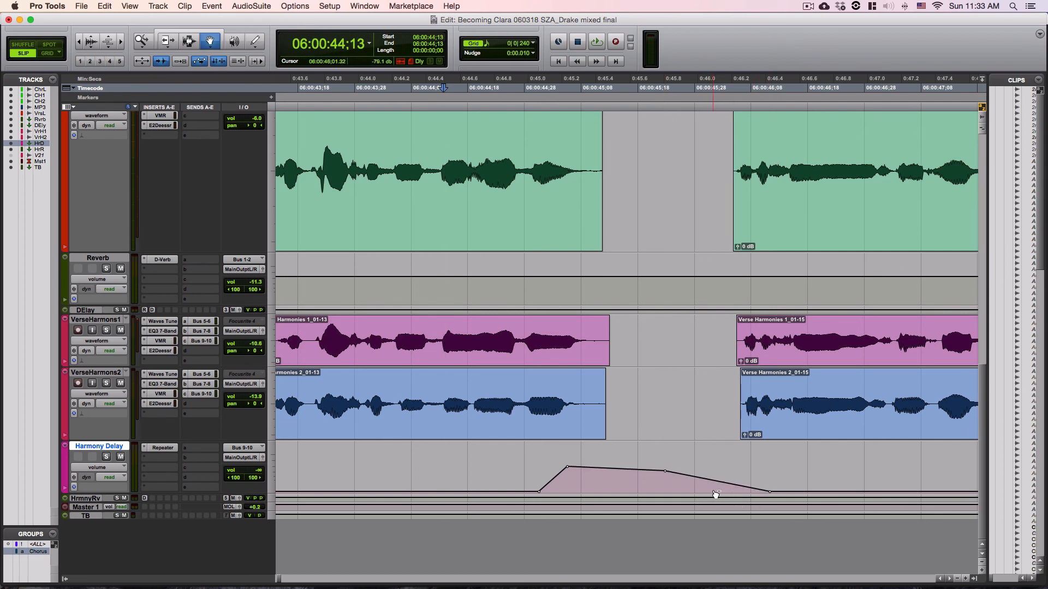
pyautogui.press('space')
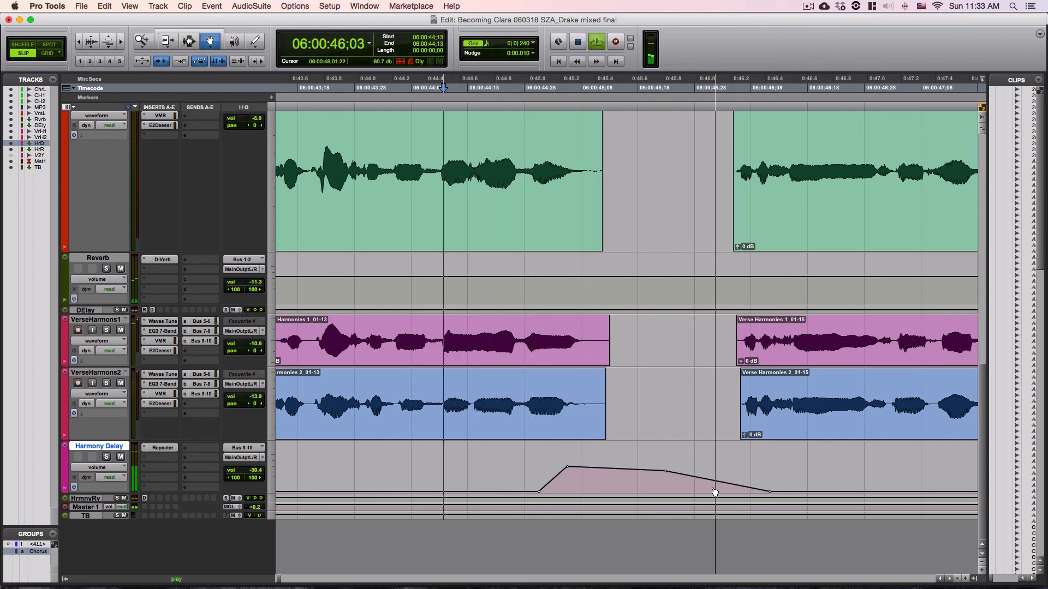
pyautogui.press('space')
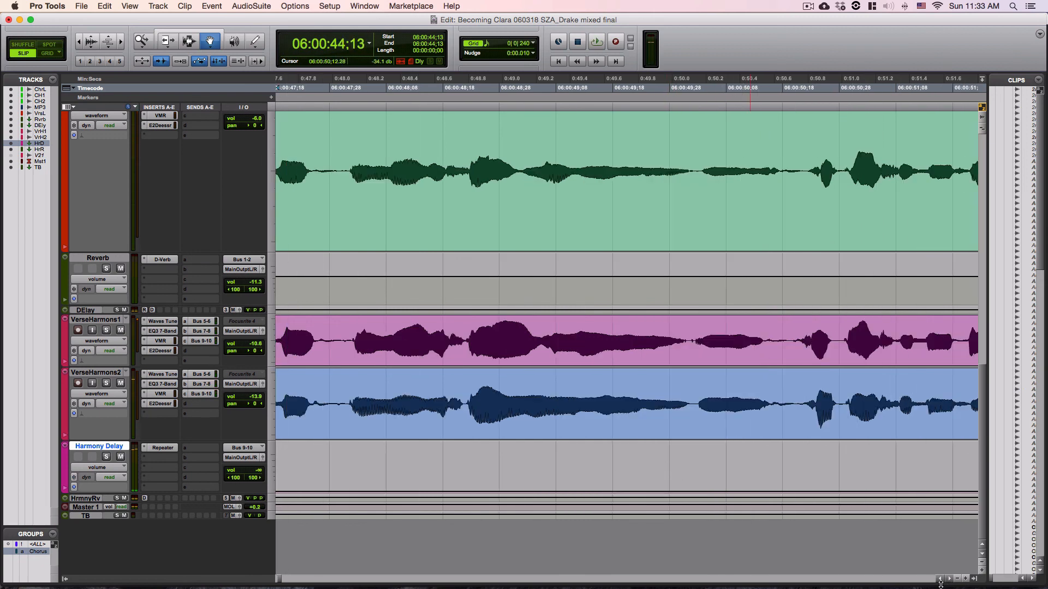
# Replay the first delay throw and slightly raise the breakpoint where its fade-out begins.
pyautogui.moveTo(940, 581); pyautogui.dragTo(940, 582)
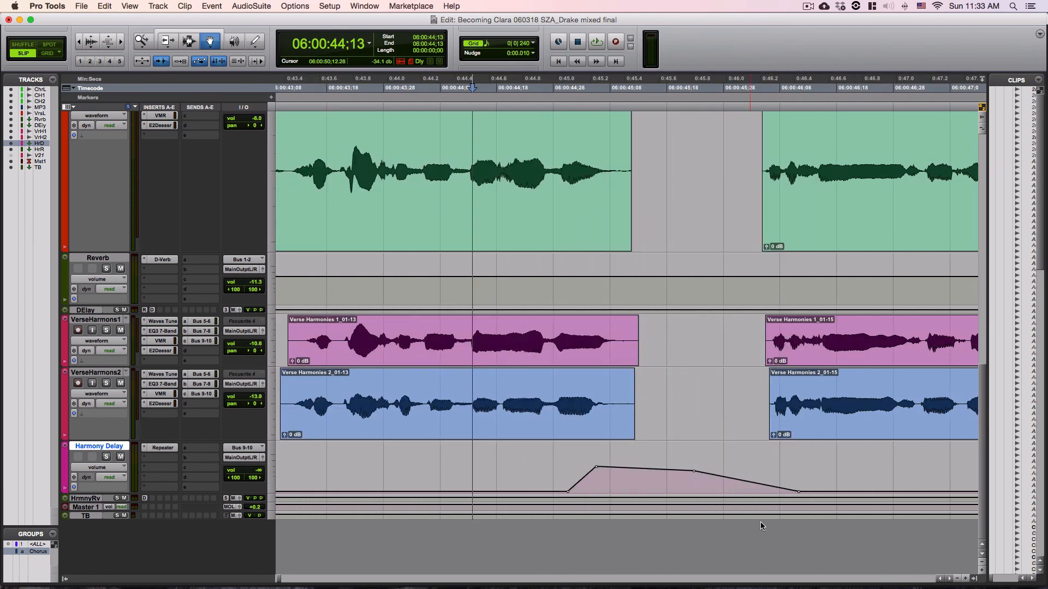
pyautogui.press('space')
pyautogui.moveTo(693, 470); pyautogui.dragTo(692, 468)
pyautogui.press('space')
pyautogui.press('r')
pyautogui.hscroll(6, 612, 483)
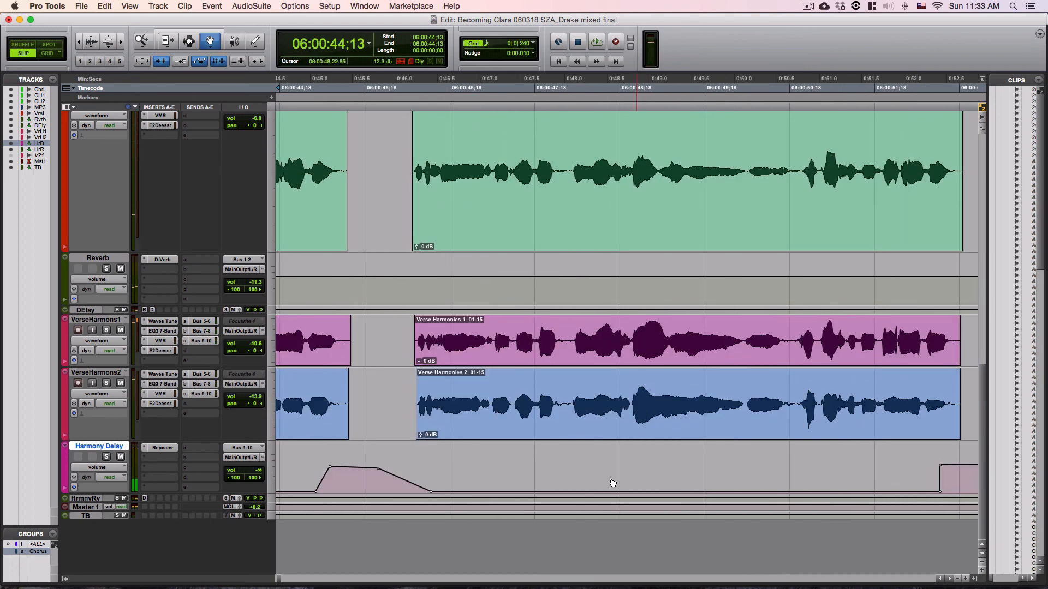
# Reshape the first throw's volume curve with extra breakpoints for a higher initial peak and gradual decay, replaying it repeatedly to check.
pyautogui.press('space')
pyautogui.moveTo(349, 463); pyautogui.dragTo(414, 474)
pyautogui.press('space')
pyautogui.press('space')
pyautogui.press('space')
pyautogui.press('space')
pyautogui.press('space')
pyautogui.press('space')
pyautogui.press('space')
pyautogui.press('space')
pyautogui.press('space')
pyautogui.press('space')
pyautogui.press('space')
pyautogui.press('space')
pyautogui.press('space')
pyautogui.press('space')
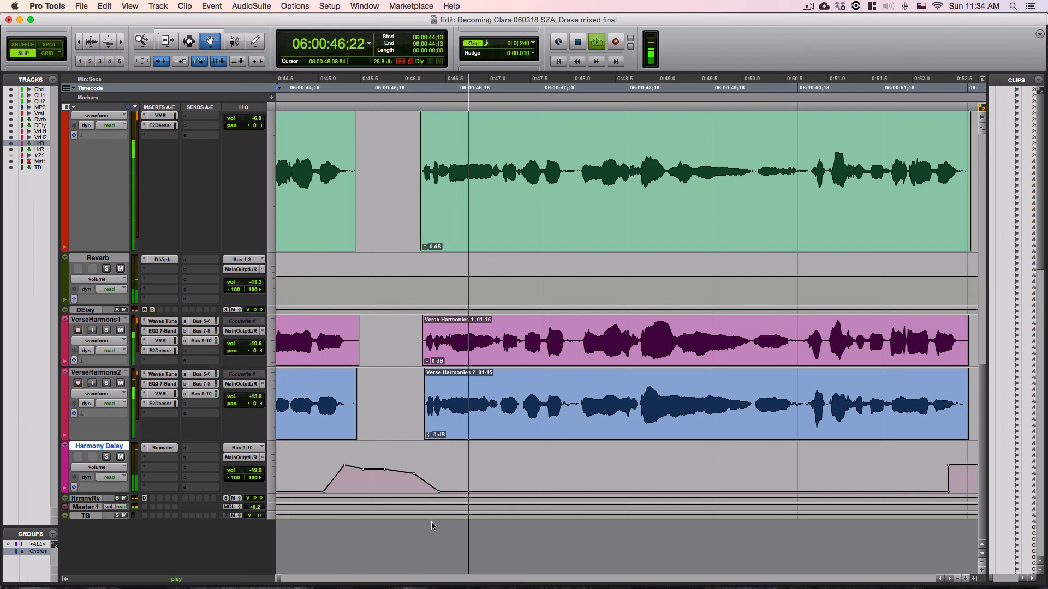
# Add another breakpoint on the gently falling part of the first throw's curve and replay the transition into the next phrase.
pyautogui.click(402, 476)
pyautogui.press('space')
pyautogui.press('space')
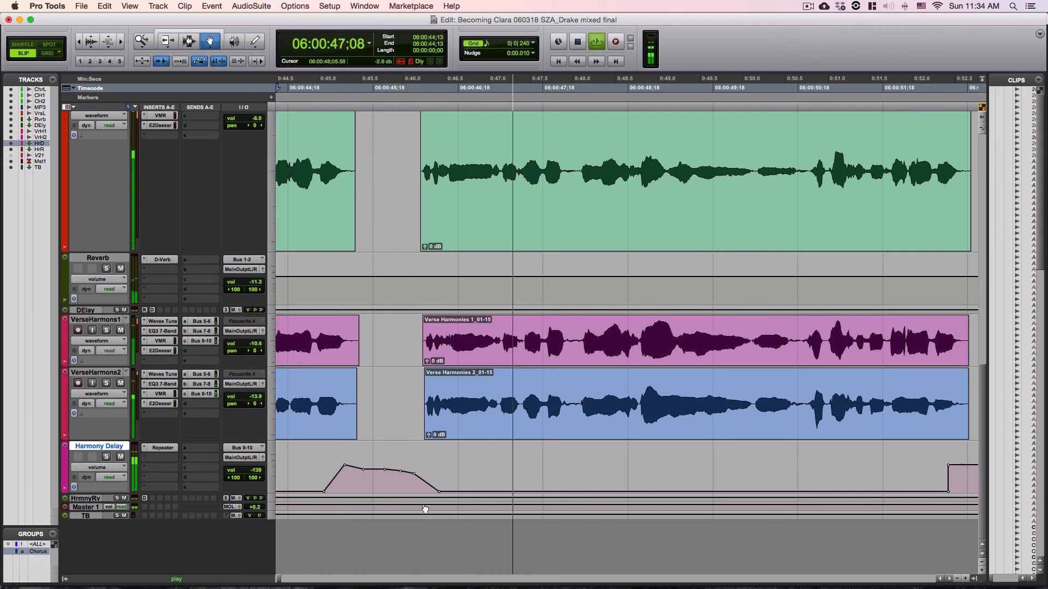
pyautogui.press('space')
pyautogui.press('space')
pyautogui.press('space')
pyautogui.press('space')
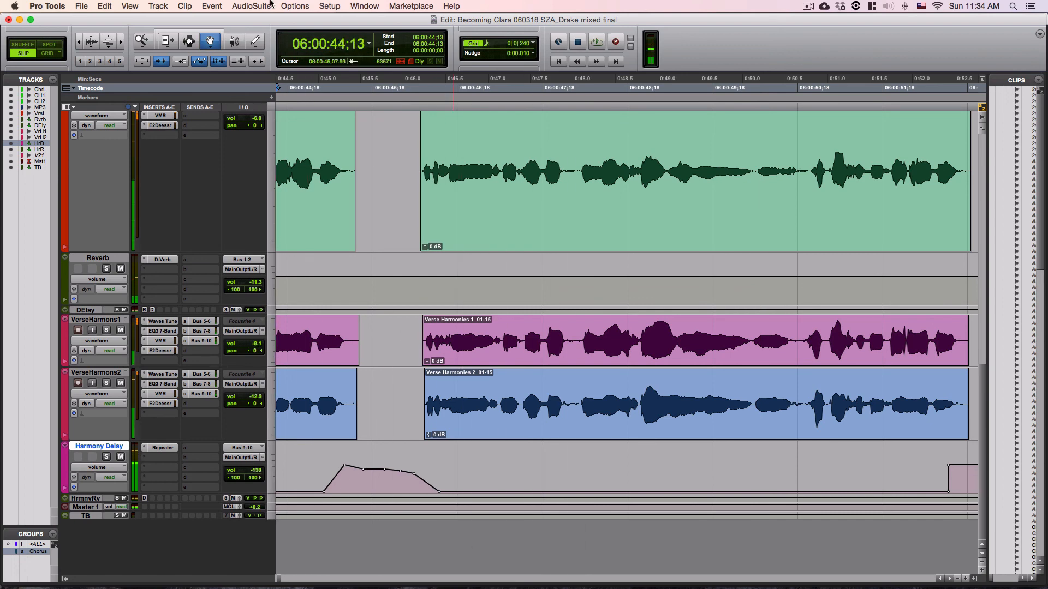
# Move the peak breakpoint of the first Harmony Delay throw slightly earlier and play from 06:00:44:13 to check it.
pyautogui.press('space')
pyautogui.moveTo(344, 466); pyautogui.dragTo(341, 466)
pyautogui.press('space')
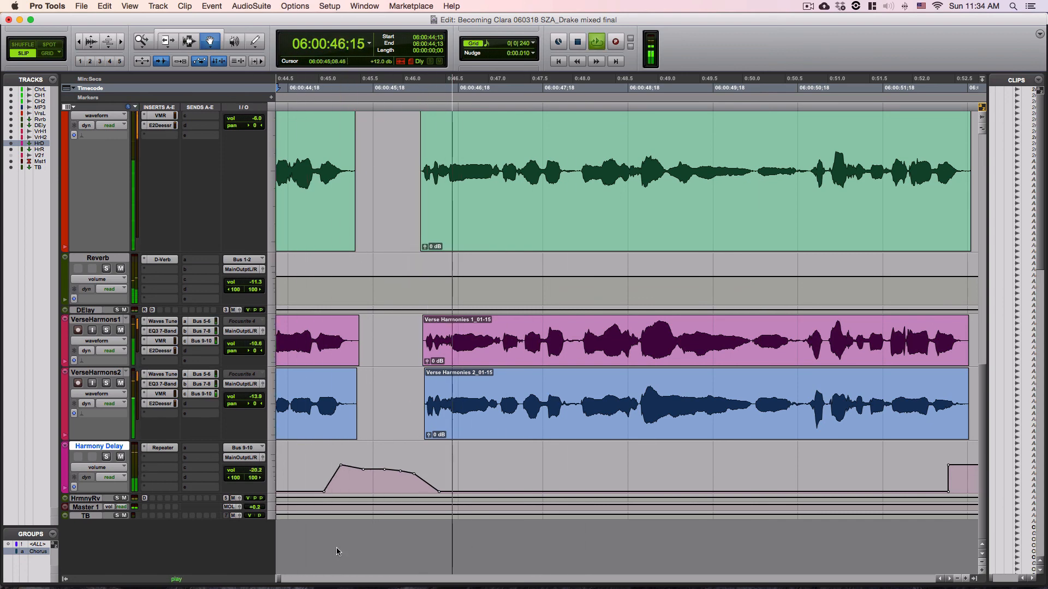
pyautogui.press('space')
pyautogui.press('space')
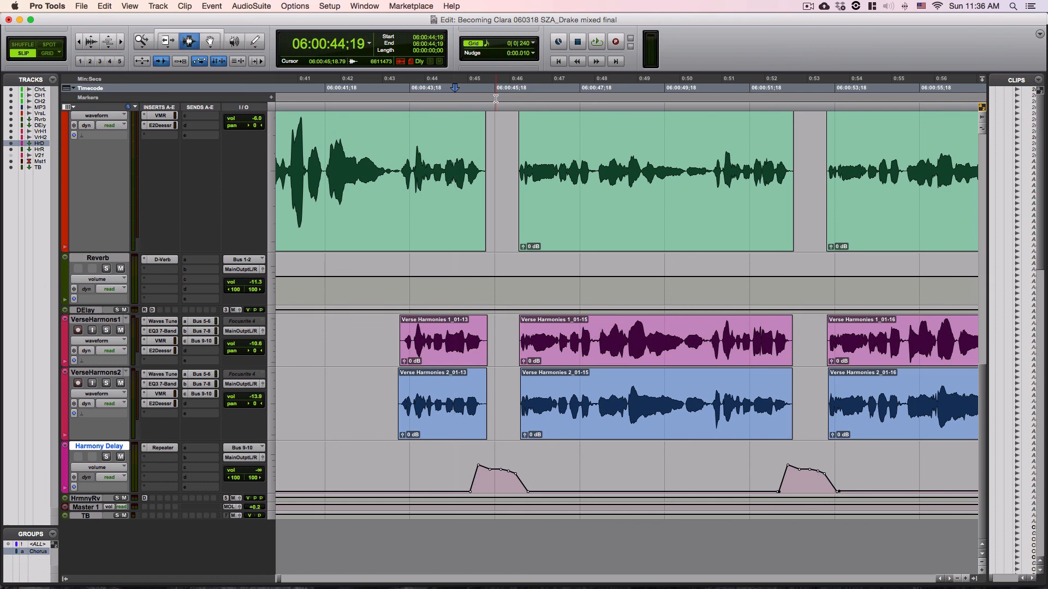
# Play from 06:00:43:14 through both gaps to hear the two matching Harmony Delay throws.
pyautogui.click(405, 85)
pyautogui.press('space')
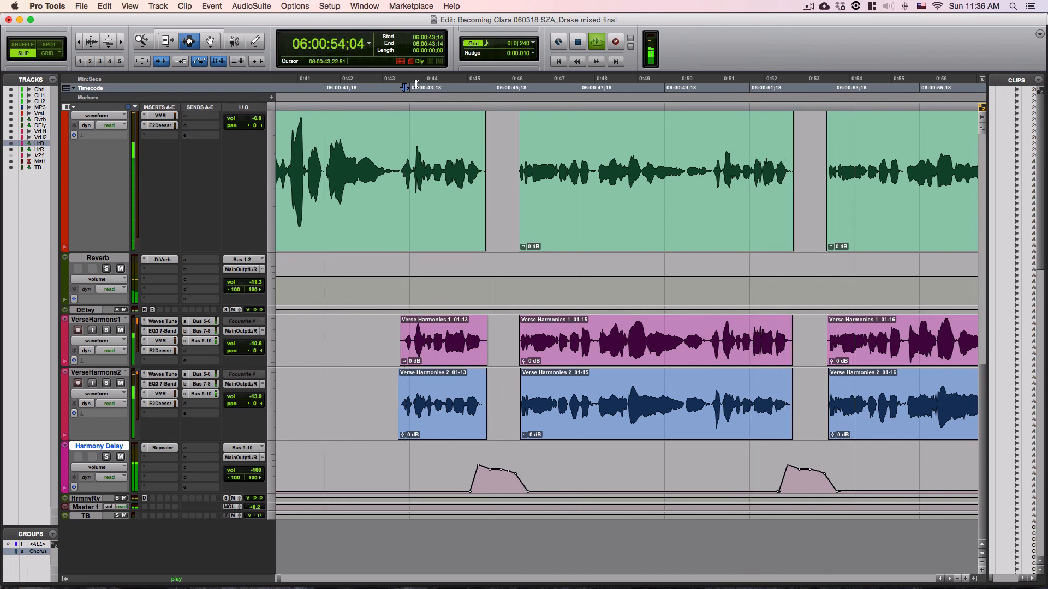
pyautogui.press('space')
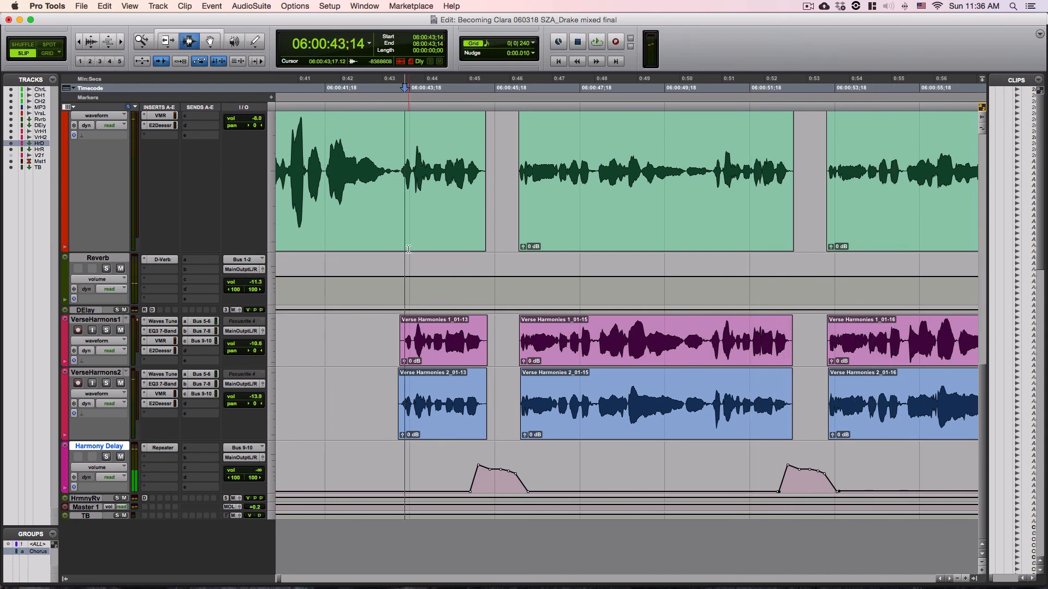
# In the Mix window, solo the second verse harmony track, listen to it briefly, and clear the solo.
pyautogui.press('super+equal')
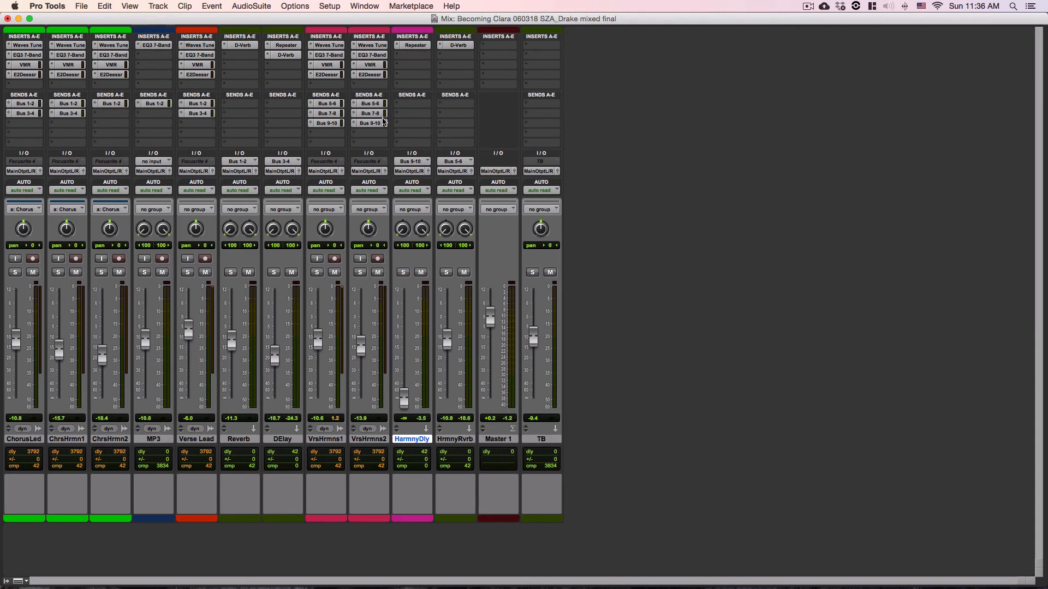
pyautogui.click(360, 273)
pyautogui.press('space')
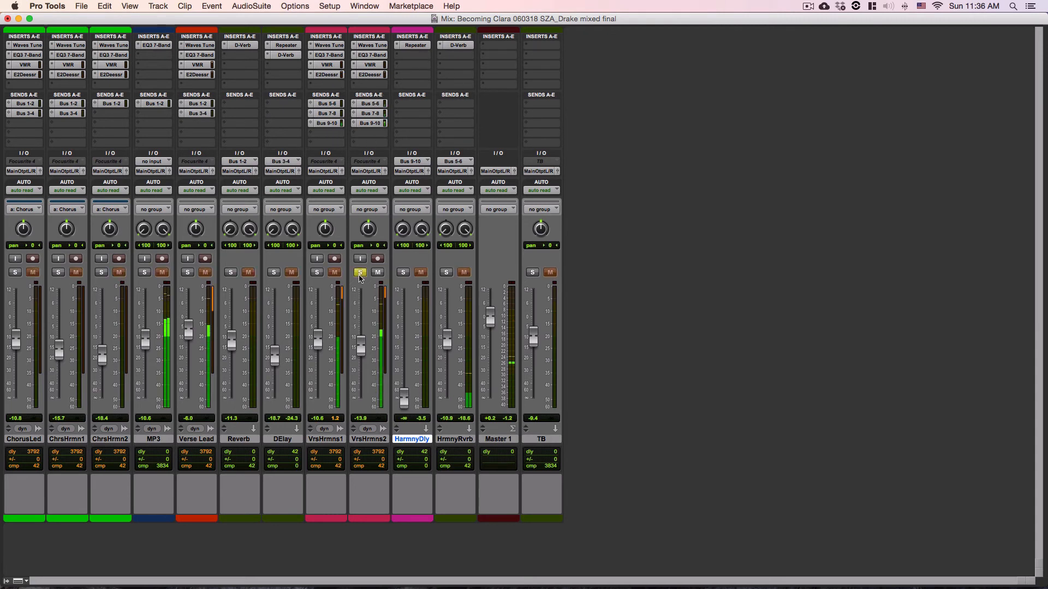
pyautogui.click(360, 272)
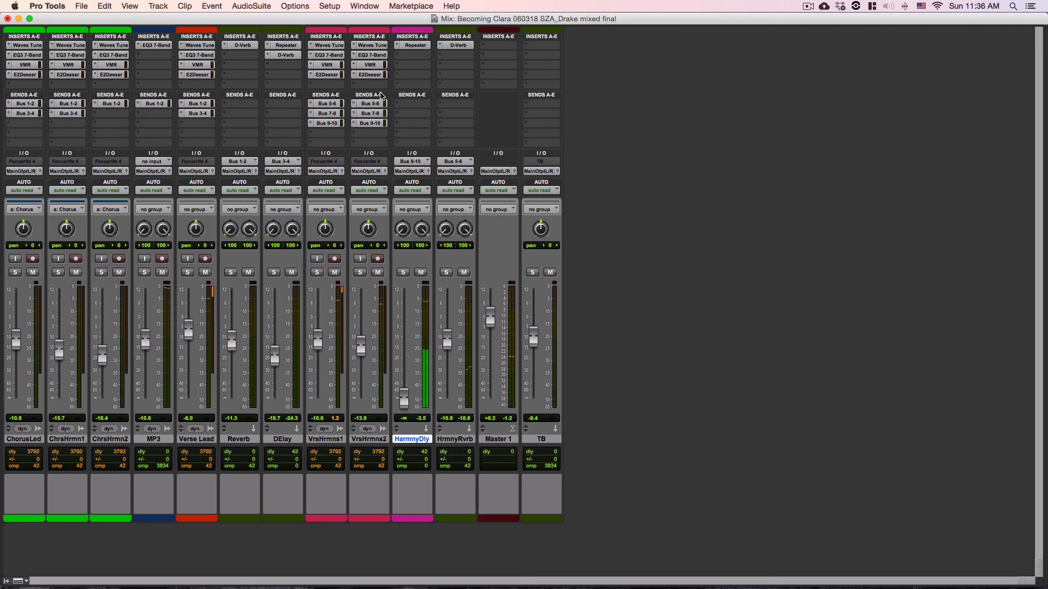
# Lower the second verse harmony's Bus 9-10 send to -6.2 dB and play the first throw in the Edit window from 06:00:44:25 and 06:00:44:12.
pyautogui.click(370, 123)
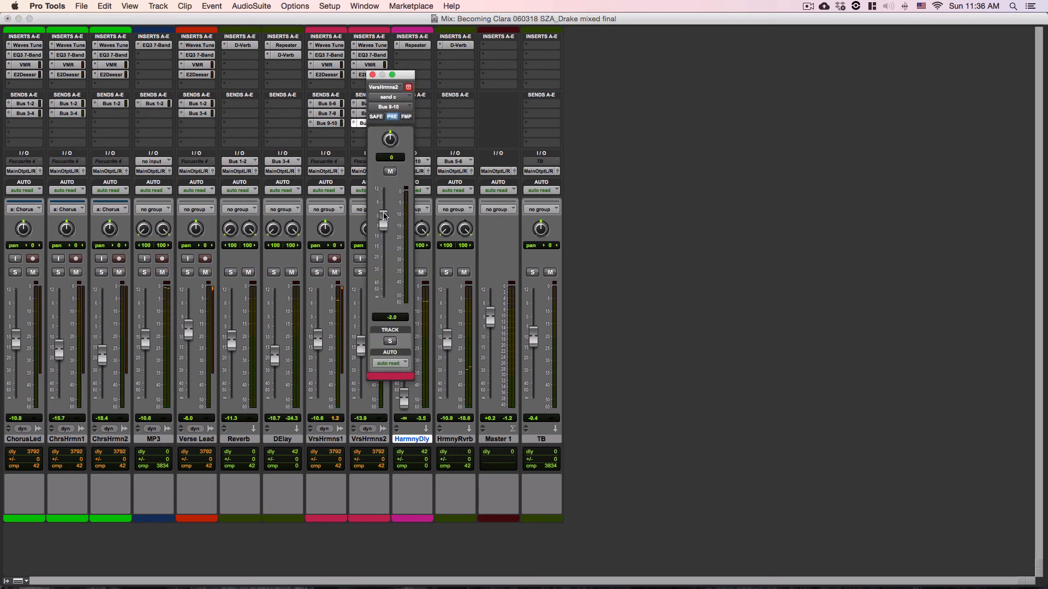
pyautogui.press('super+equal')
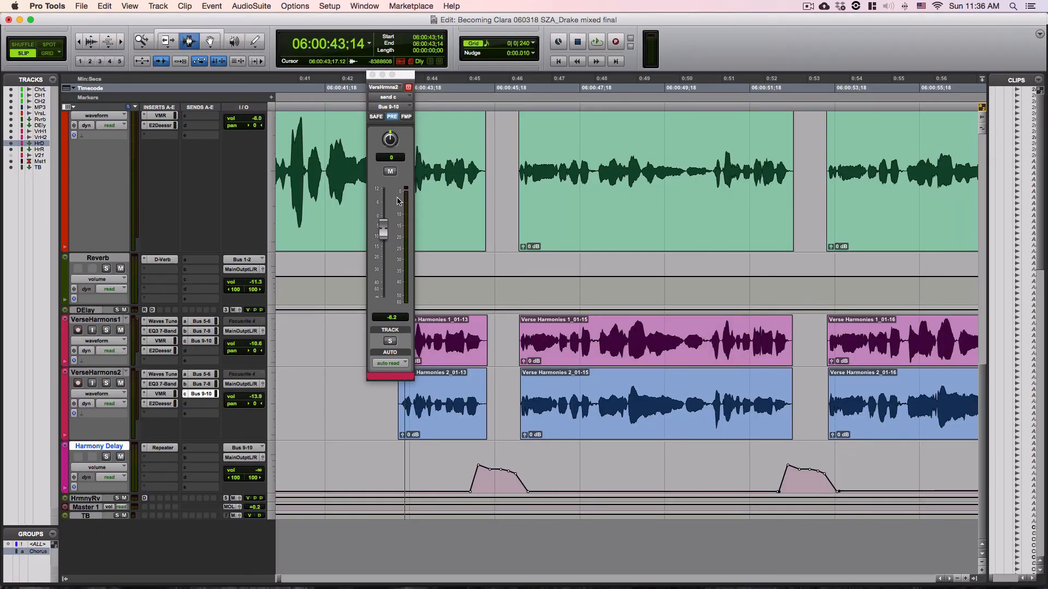
pyautogui.click(473, 90)
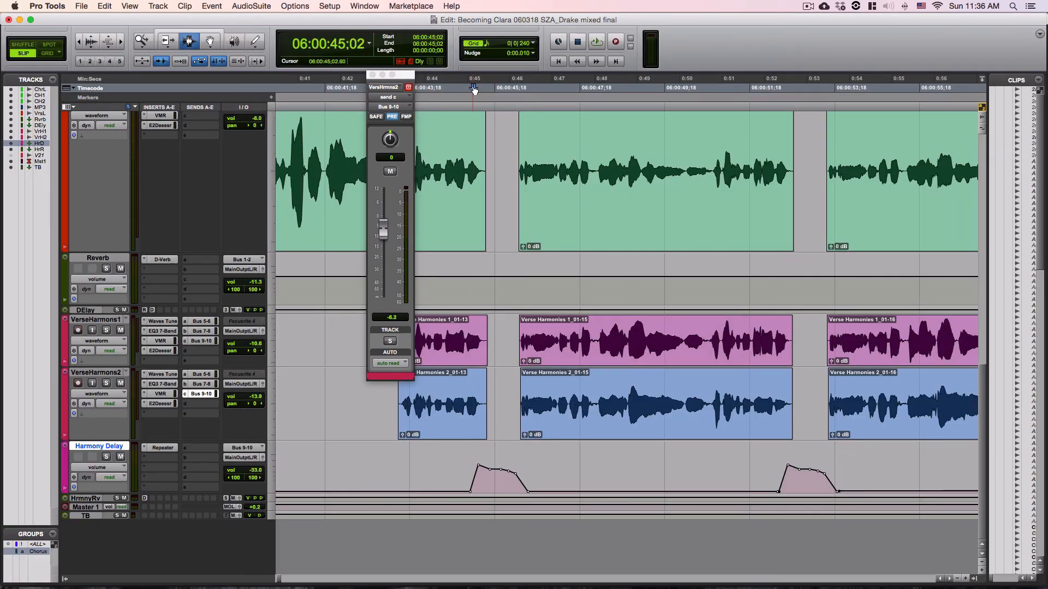
pyautogui.click(463, 90)
pyautogui.press('space')
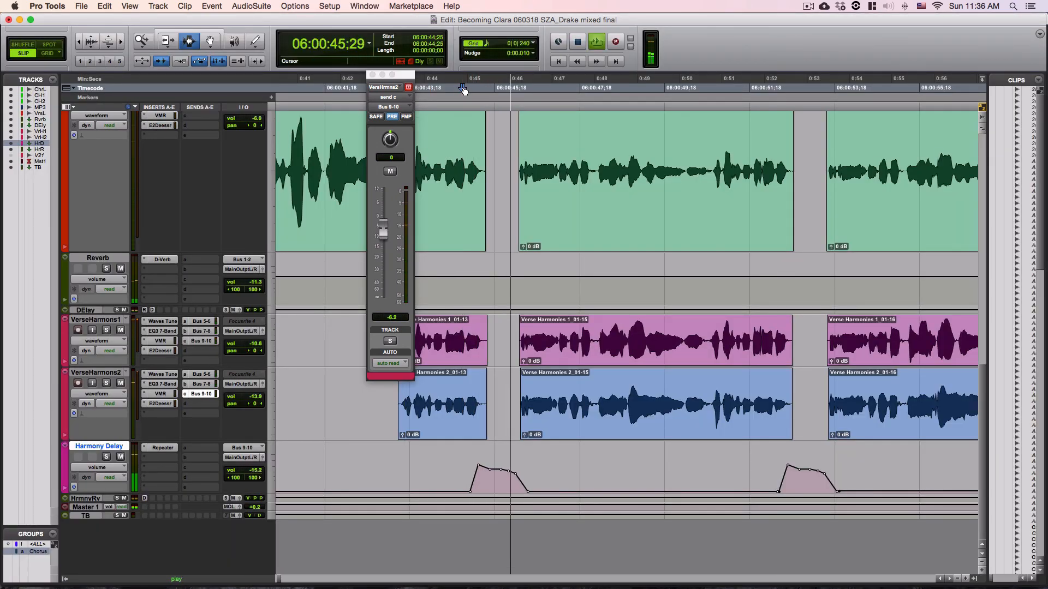
pyautogui.click(445, 91)
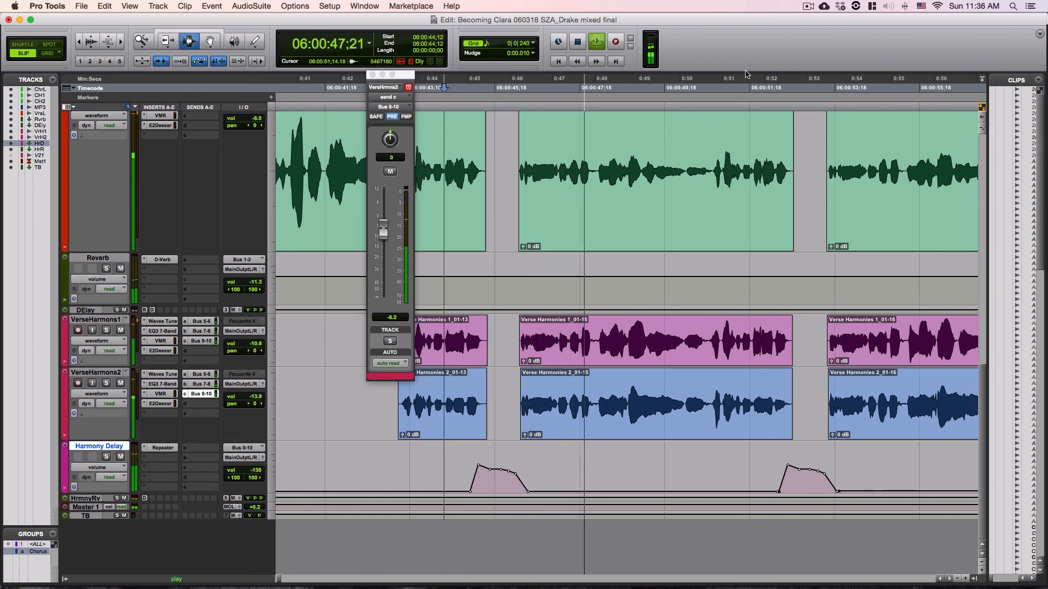
# Play the second delay throw from 06:00:52:01 and again from 06:00:51:13.
pyautogui.click(769, 90)
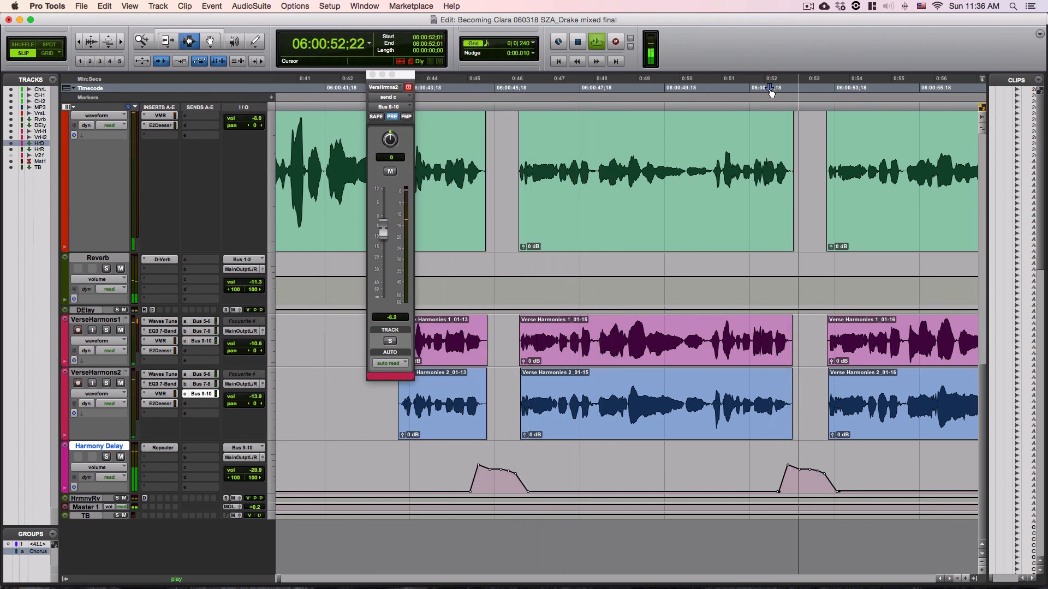
pyautogui.click(744, 90)
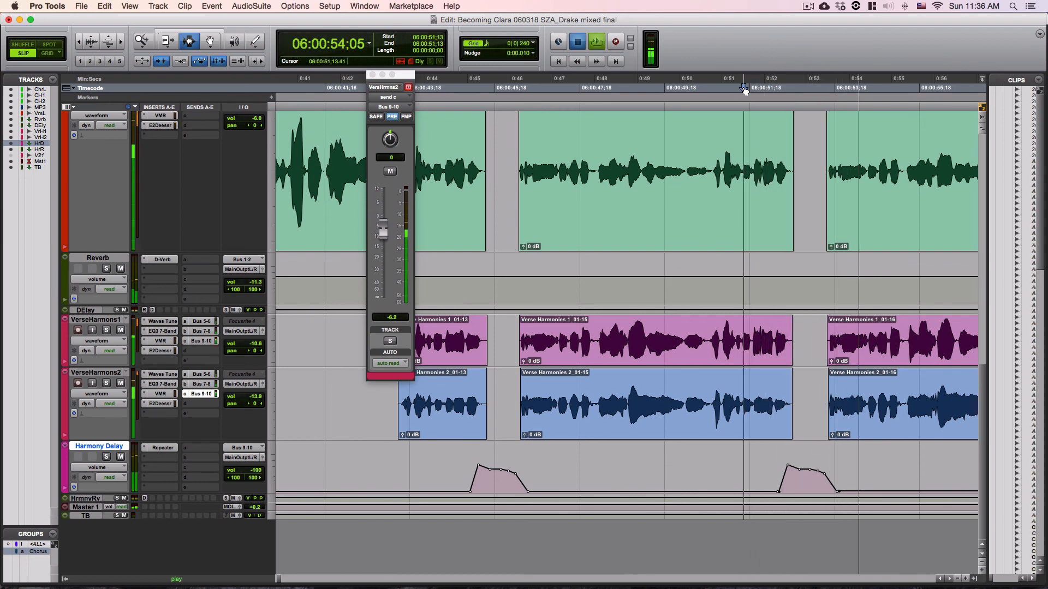
pyautogui.press('space')
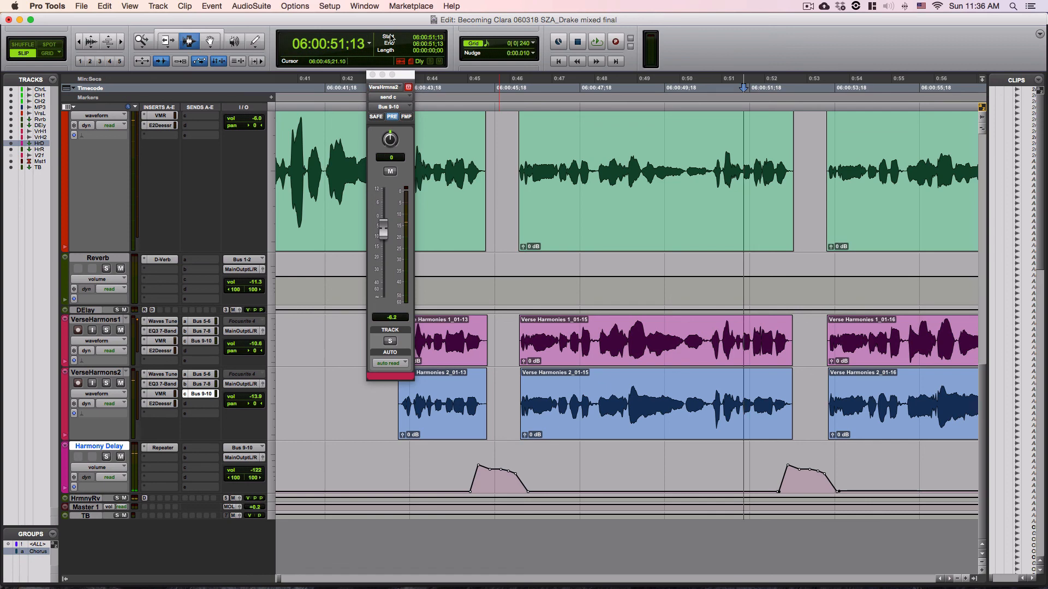
# Close the send window and change the Harmony Delay's Repeater delay model to Digital Delay.
pyautogui.click(372, 75)
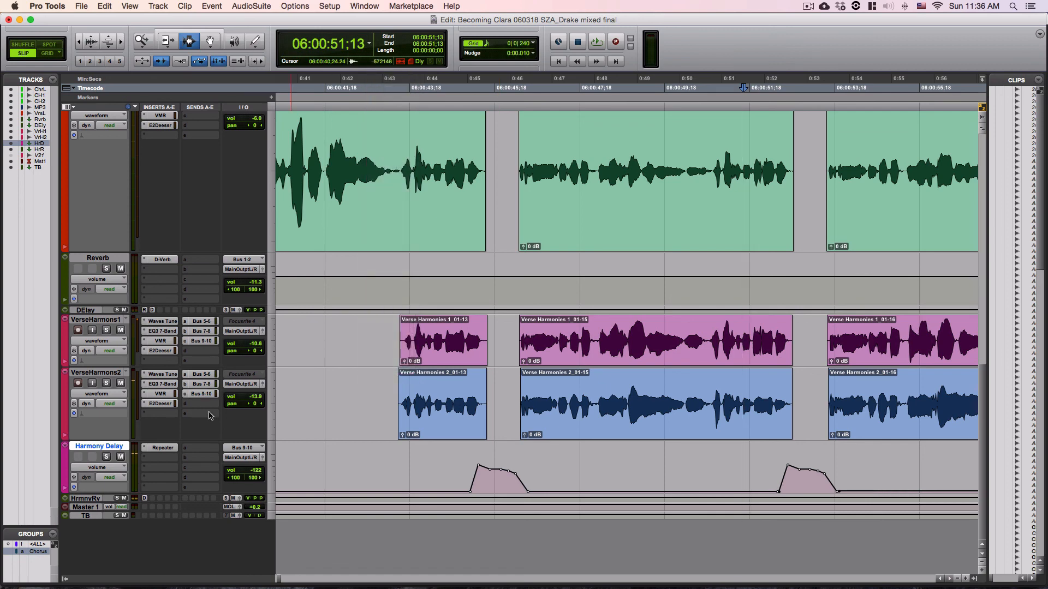
pyautogui.click(173, 450)
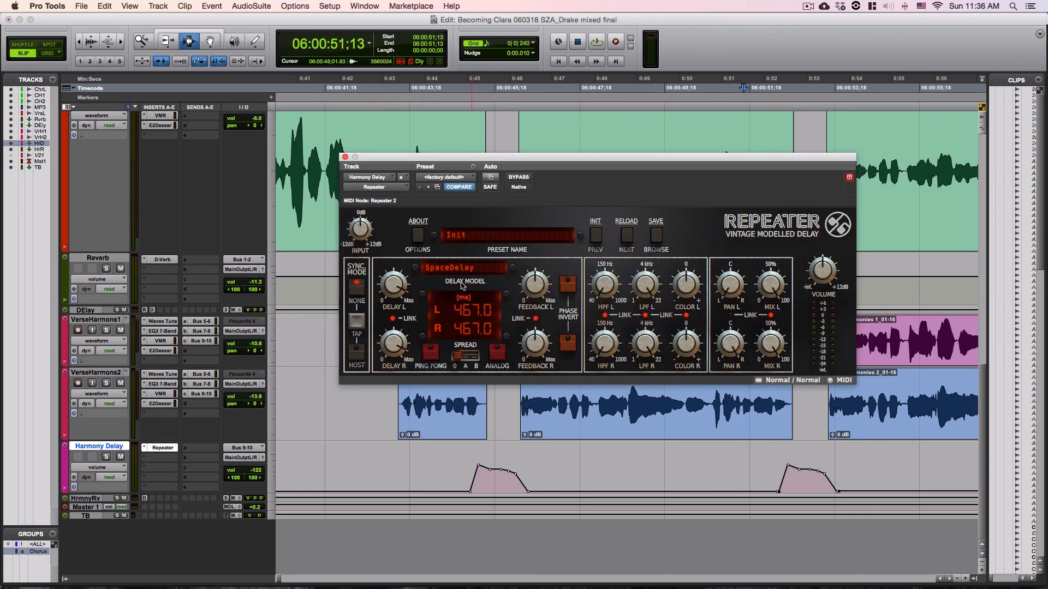
pyautogui.click(467, 265)
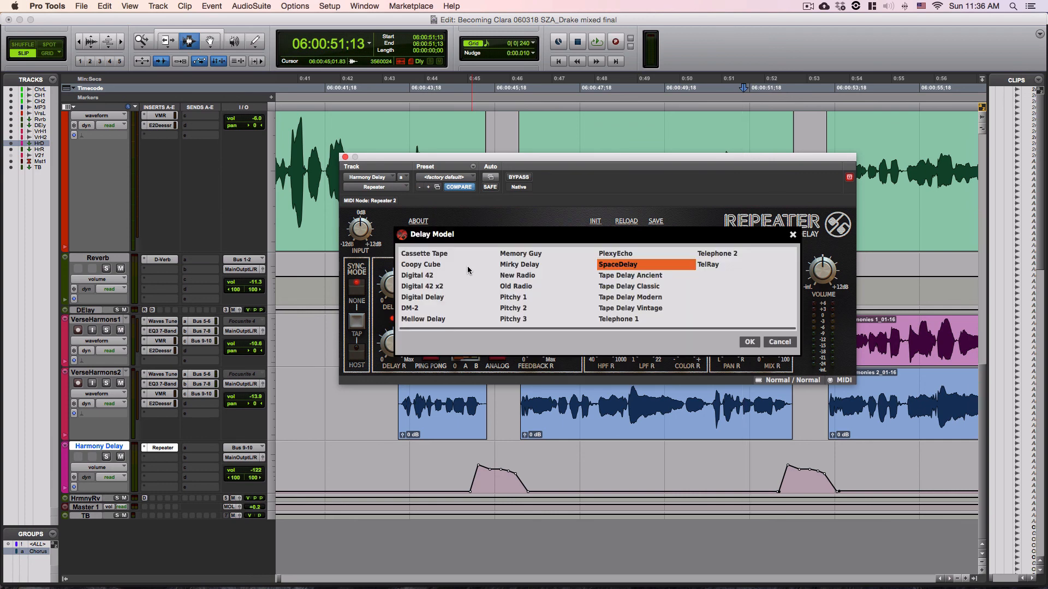
pyautogui.click(436, 298)
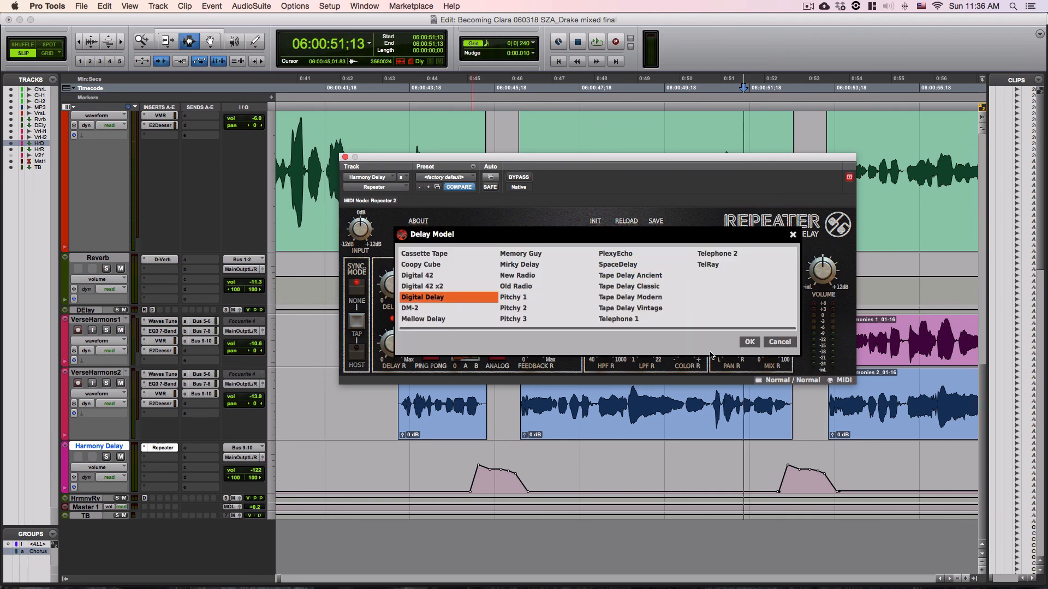
pyautogui.click(749, 342)
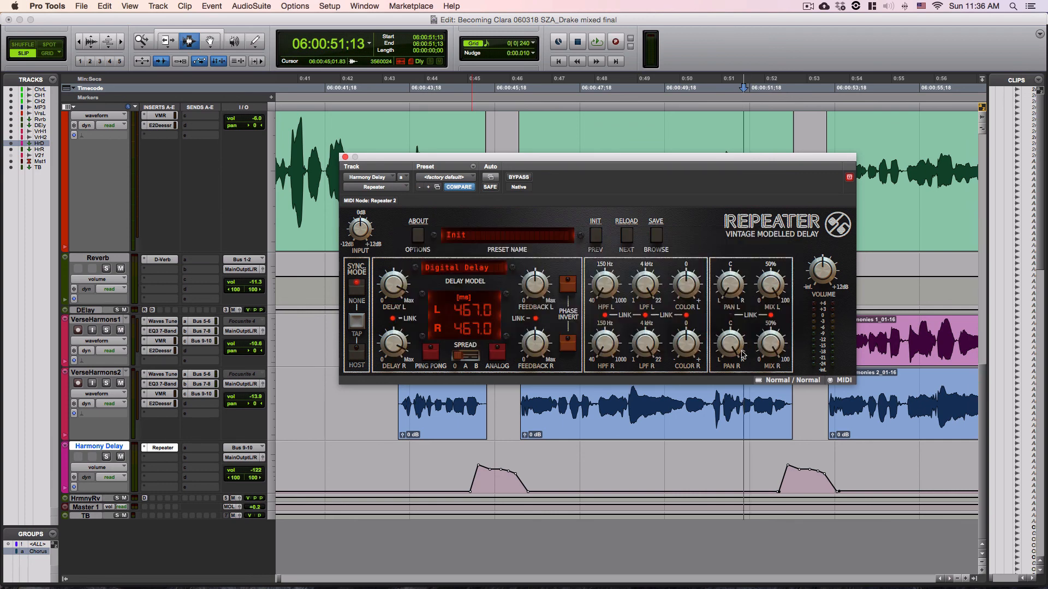
pyautogui.click(345, 157)
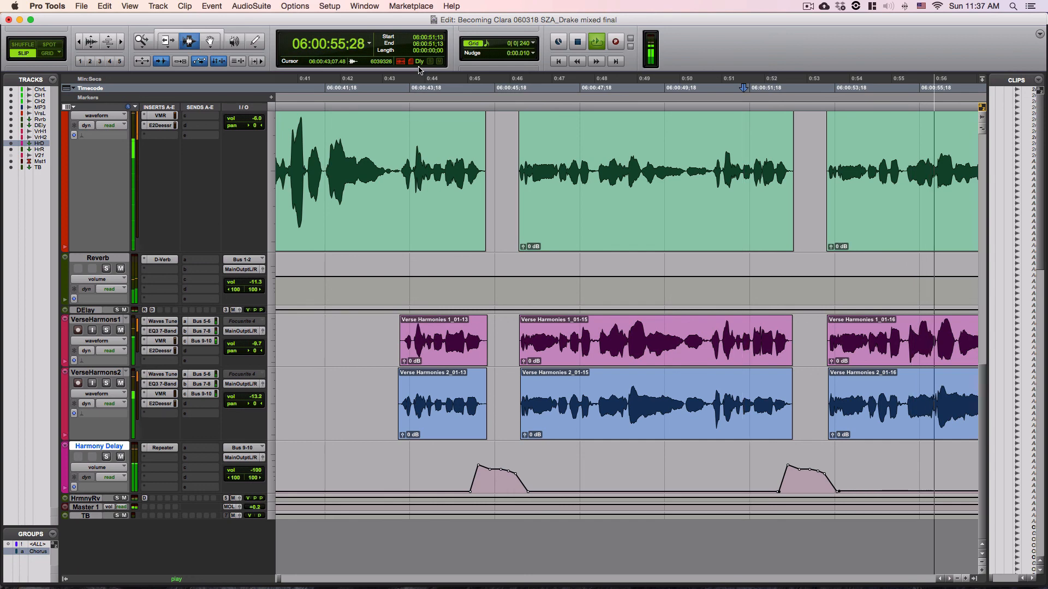
# Play from 06:00:43:00 through the first gap to hear the harmony throw with the Digital Delay model.
pyautogui.click(367, 90)
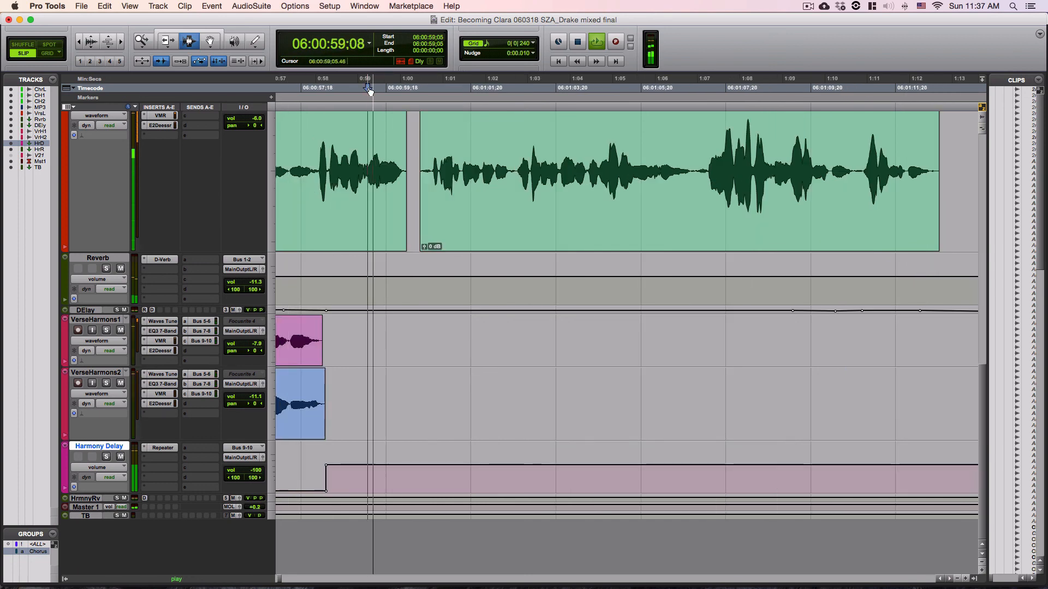
pyautogui.press('space')
pyautogui.press('r')
pyautogui.press('r')
pyautogui.click(392, 94)
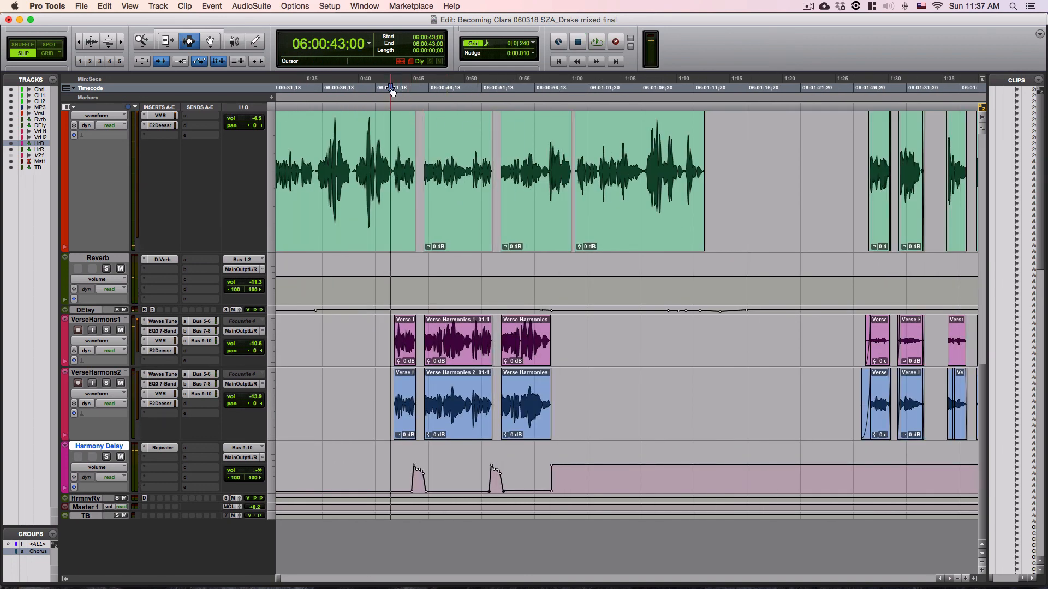
pyautogui.press('space')
pyautogui.press('t')
pyautogui.press('t')
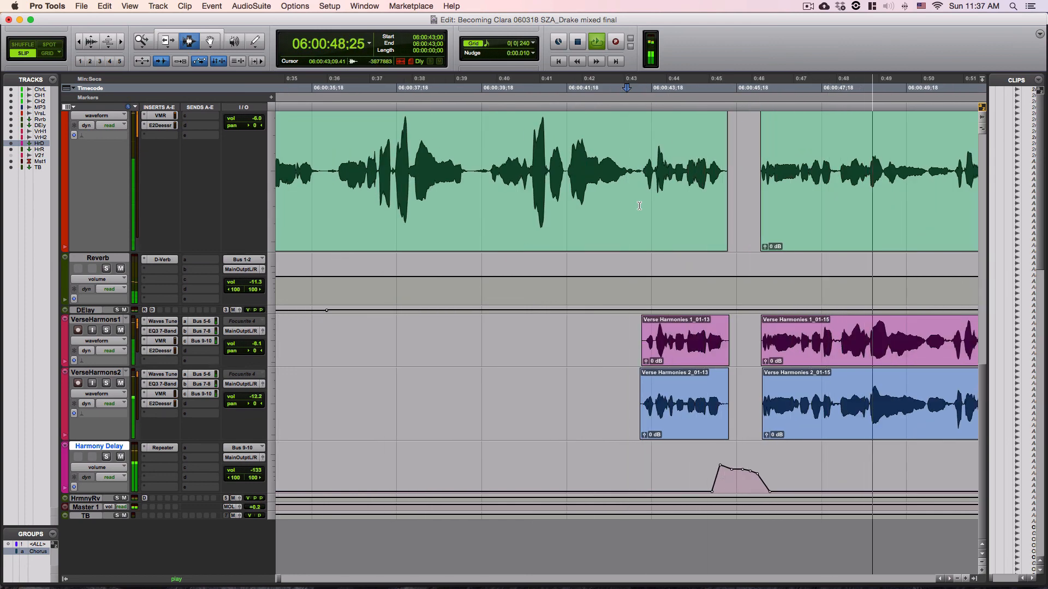
pyautogui.press('space')
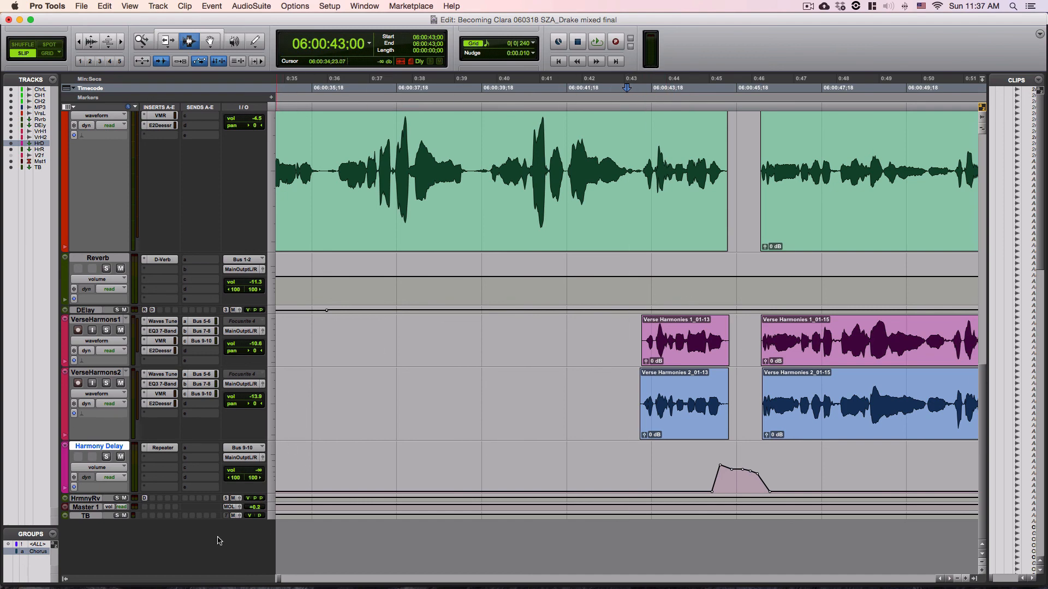
# Open the Harmony Delay's Repeater and play from 06:00:43:00 through both throws with its settings in view.
pyautogui.click(164, 448)
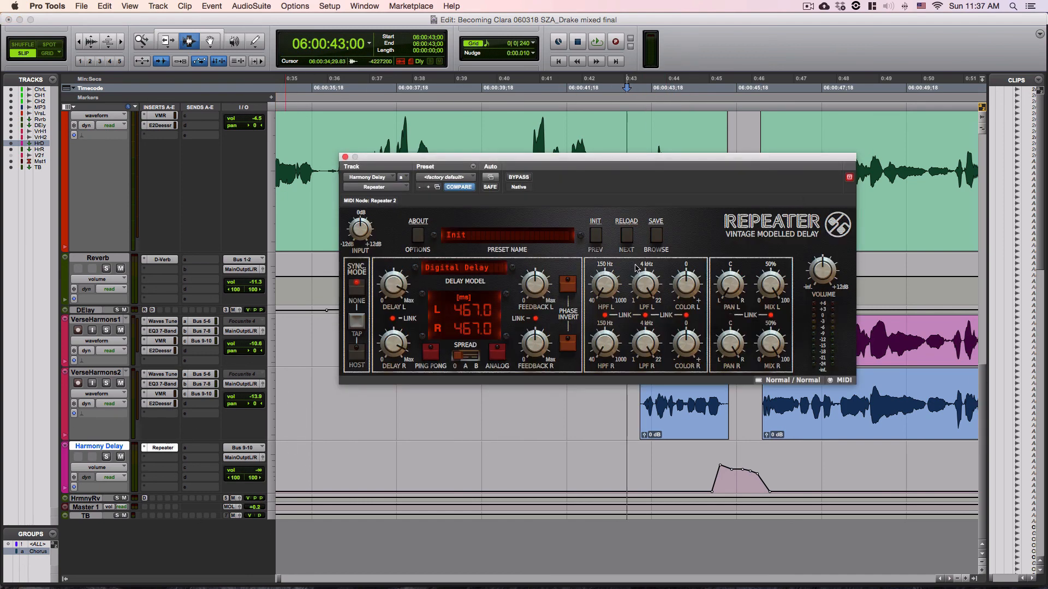
pyautogui.press('space')
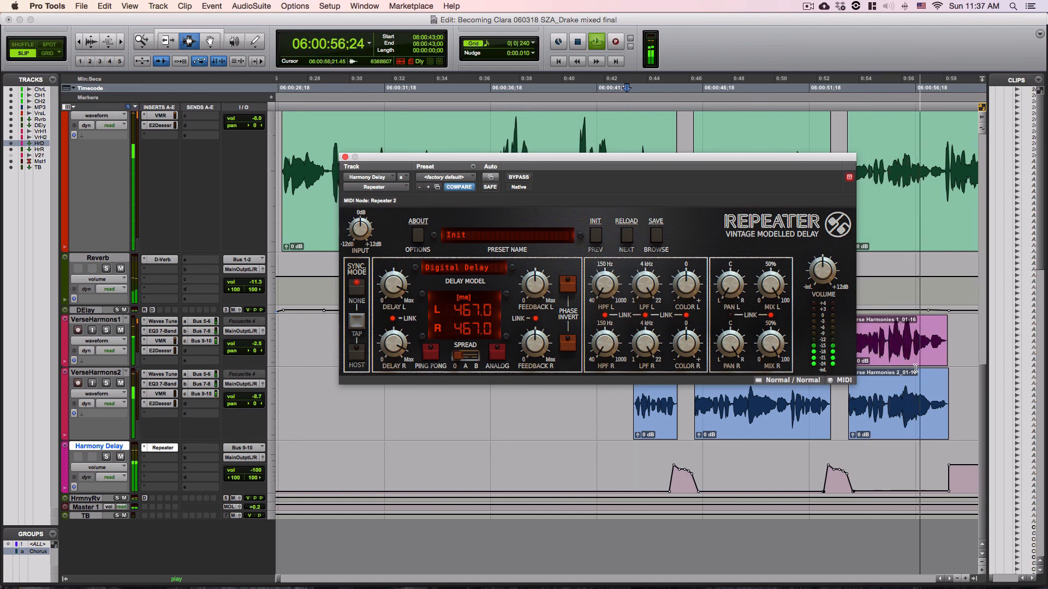
pyautogui.press('space')
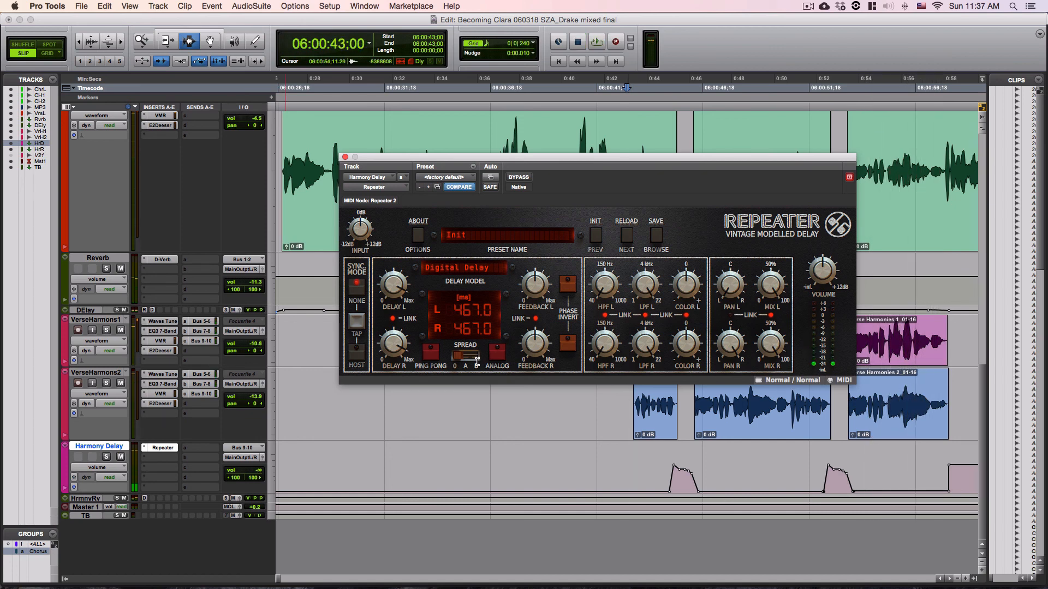
# Compare Repeater's stereo spread modes A and B during playback, settling on Mode A with Analog enabled.
pyautogui.click(463, 357)
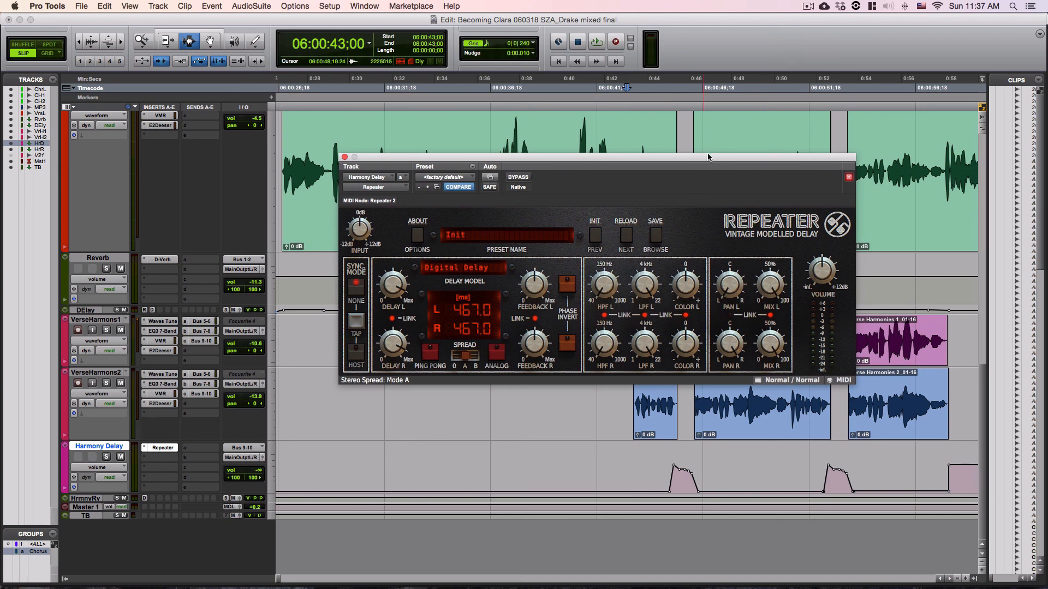
pyautogui.moveTo(712, 187); pyautogui.dragTo(470, 163)
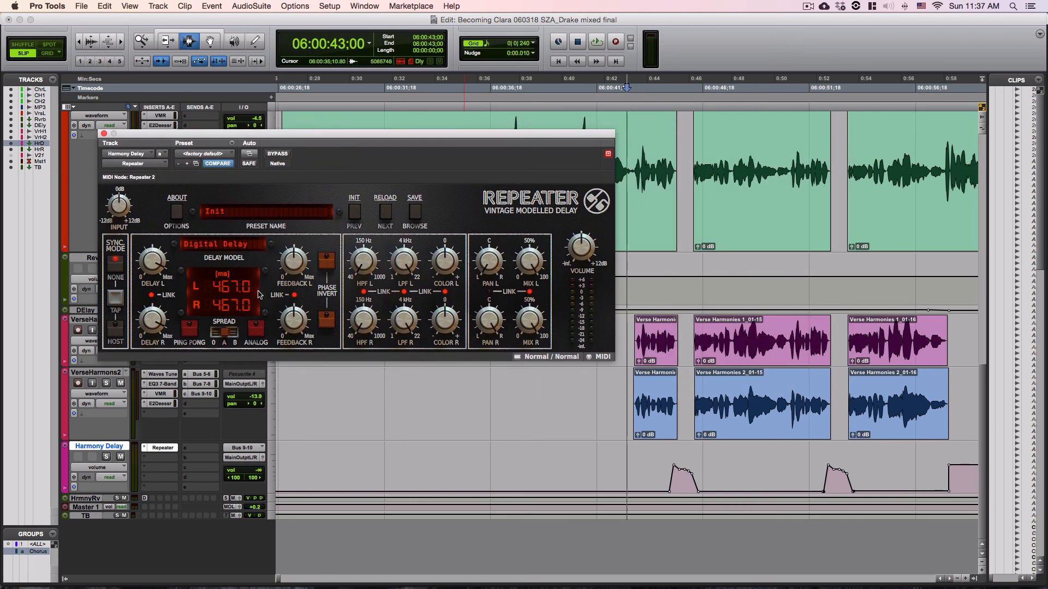
pyautogui.press('space')
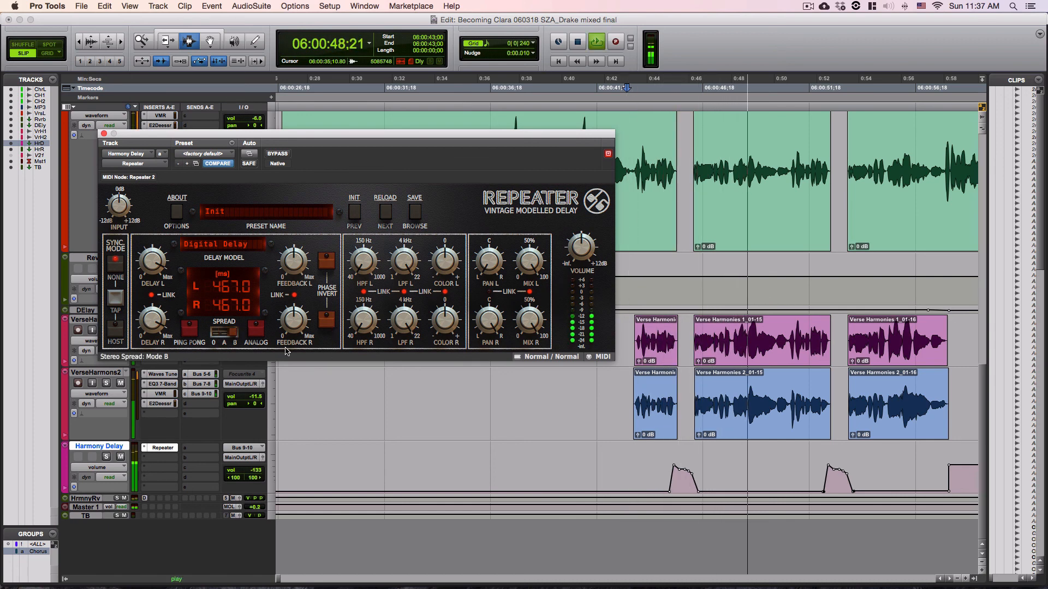
pyautogui.press('space')
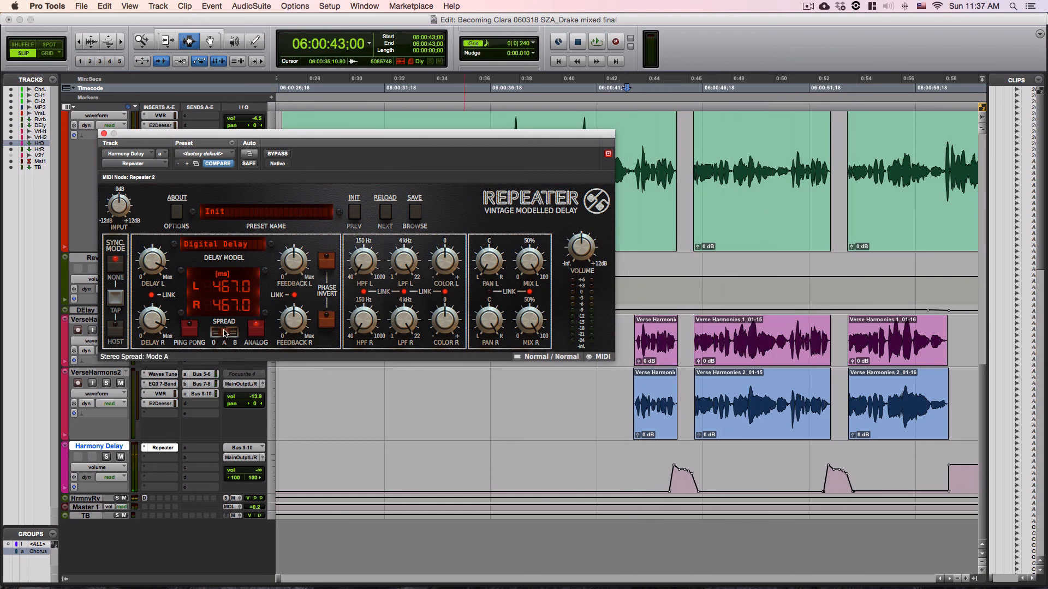
pyautogui.press('space')
pyautogui.press('space')
pyautogui.press('space')
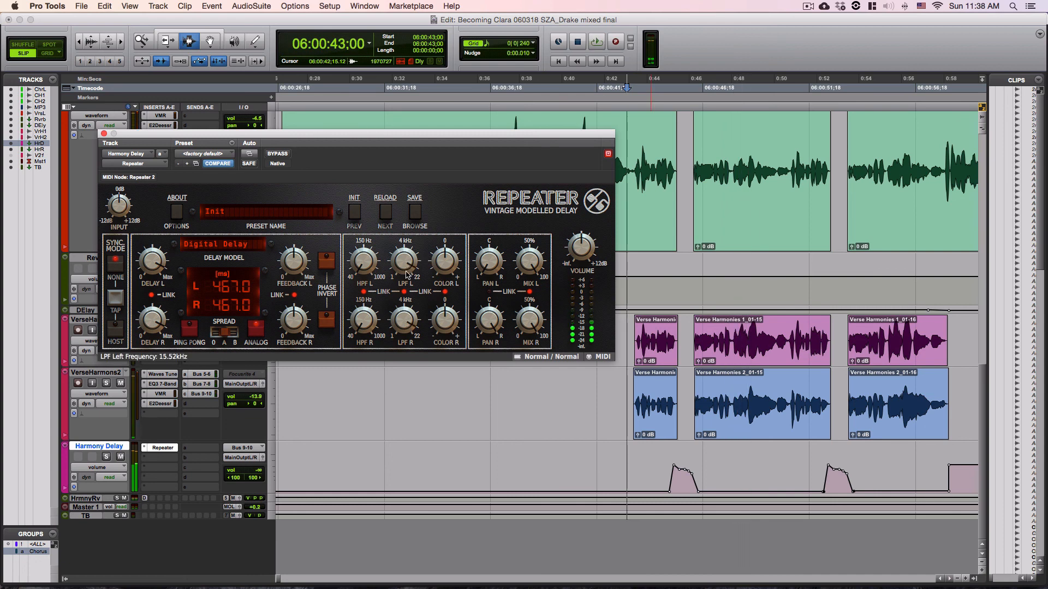
# Adjust Repeater's low-pass filter to about 5.36 kHz and play the first throw.
pyautogui.moveTo(404, 293); pyautogui.dragTo(404, 290)
pyautogui.press('space')
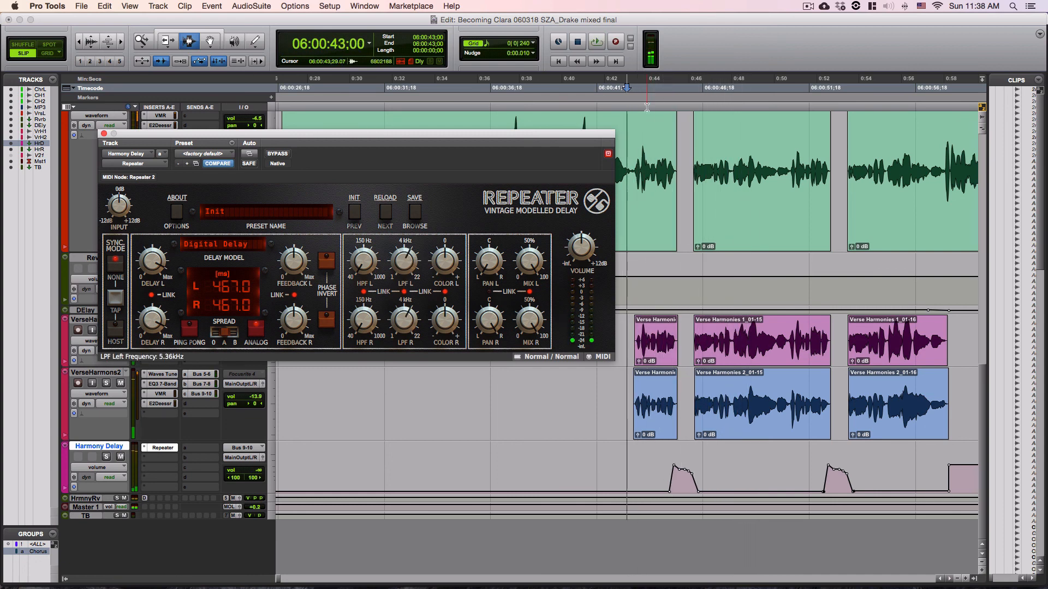
pyautogui.click(660, 93)
pyautogui.press('space')
pyautogui.press('space')
pyautogui.press('space')
# Adjust Repeater's left and right high-pass filters and play the first throw from 06:00:43:29.
pyautogui.moveTo(361, 263); pyautogui.dragTo(361, 276)
pyautogui.press('space')
pyautogui.click(648, 91)
pyautogui.press('space')
pyautogui.press('space')
# Select the first throw in the Harmony Delay's volume automation, trim it down slightly, and play it from 06:00:44:06.
pyautogui.press('t')
pyautogui.press('t')
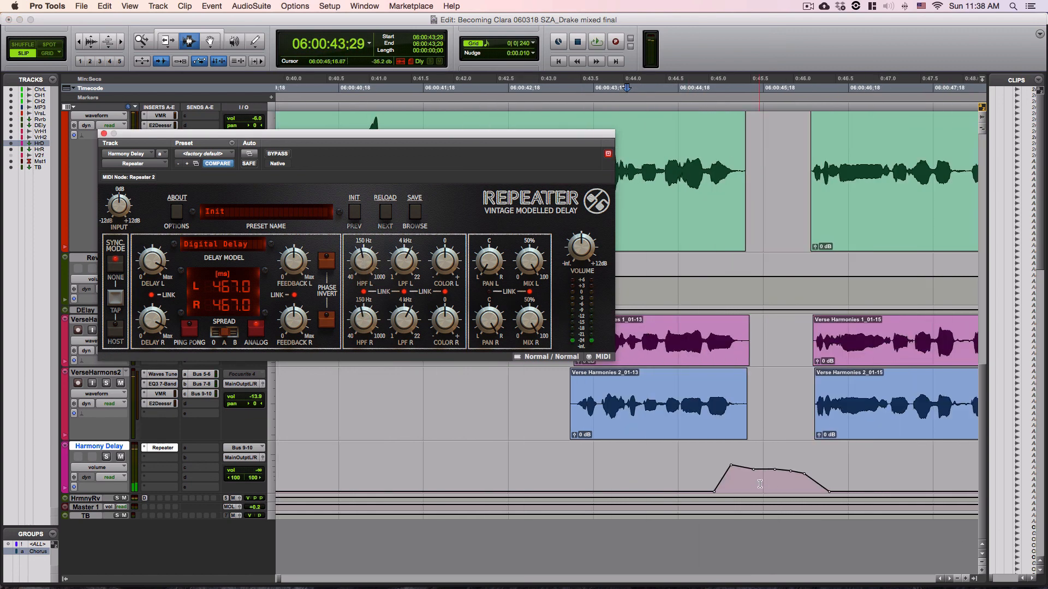
pyautogui.moveTo(714, 480); pyautogui.dragTo(831, 480)
pyautogui.press('F6')
pyautogui.moveTo(764, 474); pyautogui.dragTo(765, 473)
pyautogui.press('space')
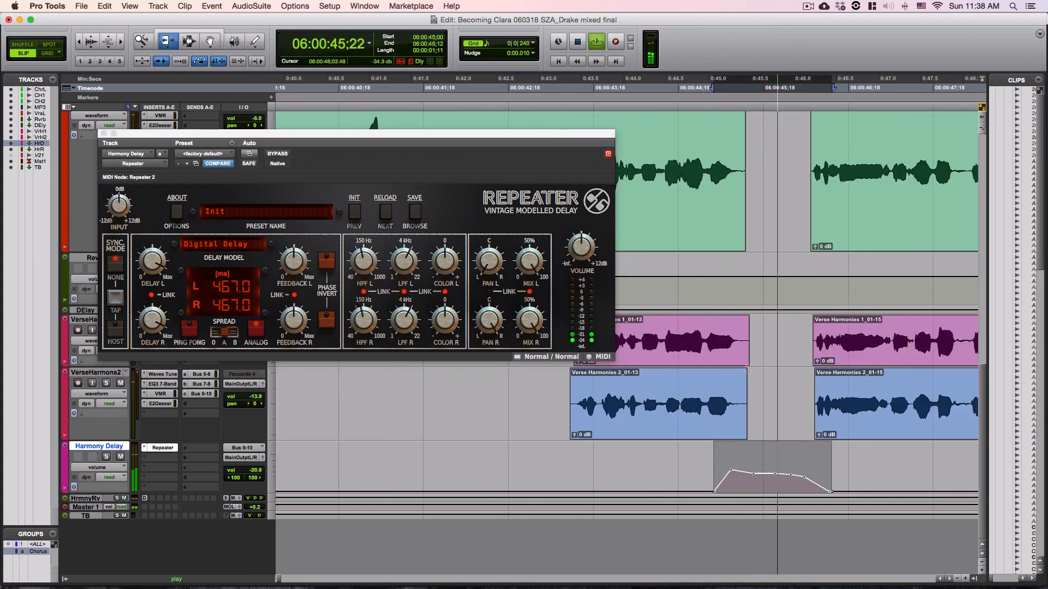
pyautogui.press('space')
pyautogui.click(644, 91)
pyautogui.press('space')
pyautogui.press('space')
# Reselect the first throw's volume automation, trim it down a little further, and play it from 06:00:43:19.
pyautogui.press('r')
pyautogui.press('r')
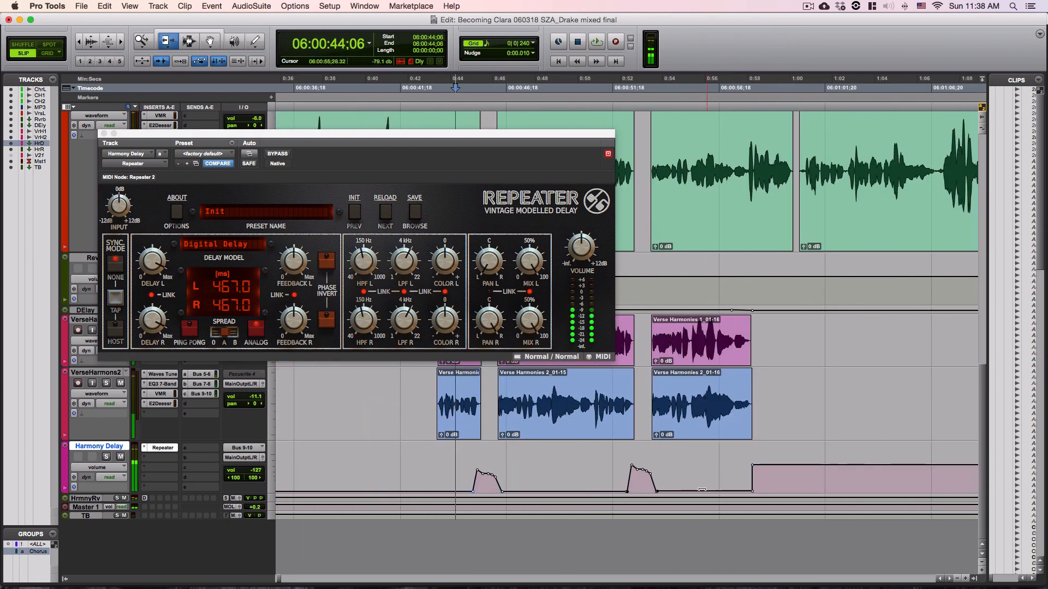
pyautogui.press('F7')
pyautogui.moveTo(468, 486); pyautogui.dragTo(504, 486)
pyautogui.press('F6')
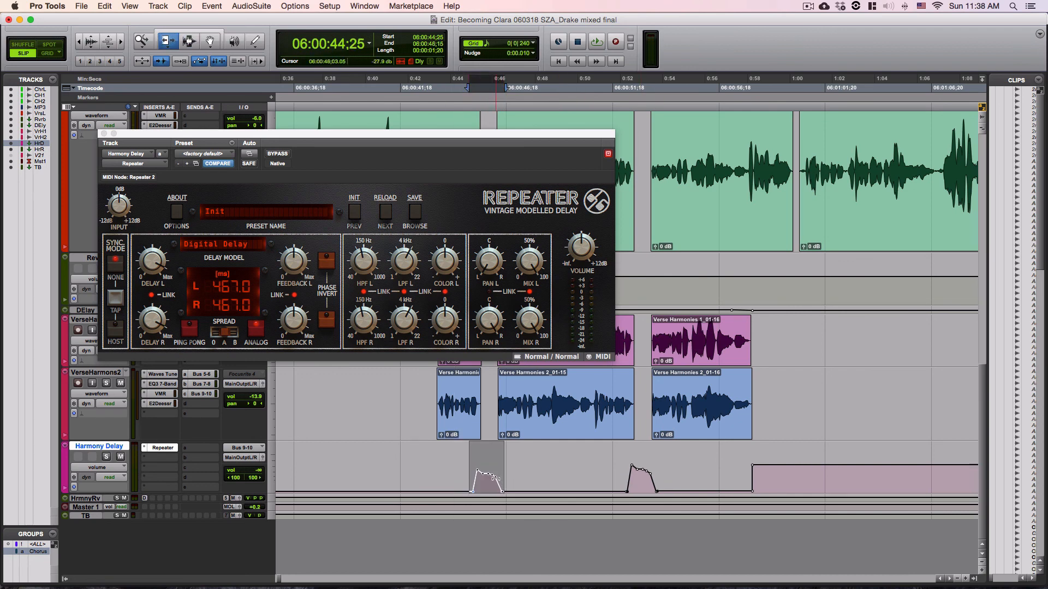
pyautogui.press('space')
pyautogui.press('space')
pyautogui.click(444, 90)
pyautogui.press('space')
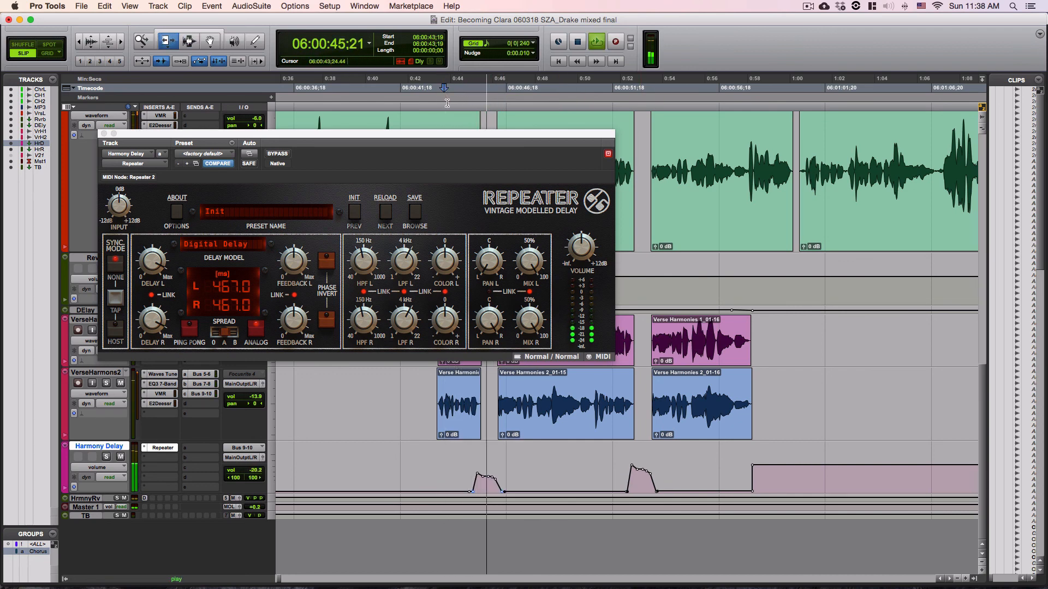
pyautogui.press('space')
# Trim the second throw's volume automation down to match the first and play it from 06:00:51:05.
pyautogui.press('F7')
pyautogui.moveTo(661, 478); pyautogui.dragTo(638, 476)
pyautogui.press('F6')
pyautogui.press('space')
pyautogui.press('space')
pyautogui.click(603, 89)
pyautogui.press('space')
pyautogui.press('space')
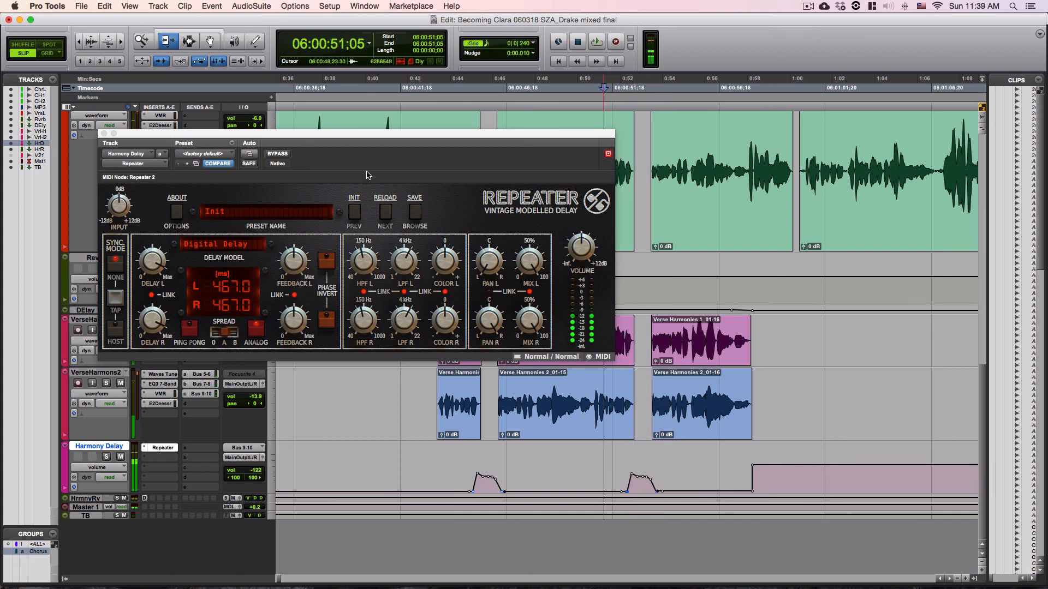
# Check the harmony delay in the Mix window and review its Repeater settings again from the Edit window.
pyautogui.press('super+equal')
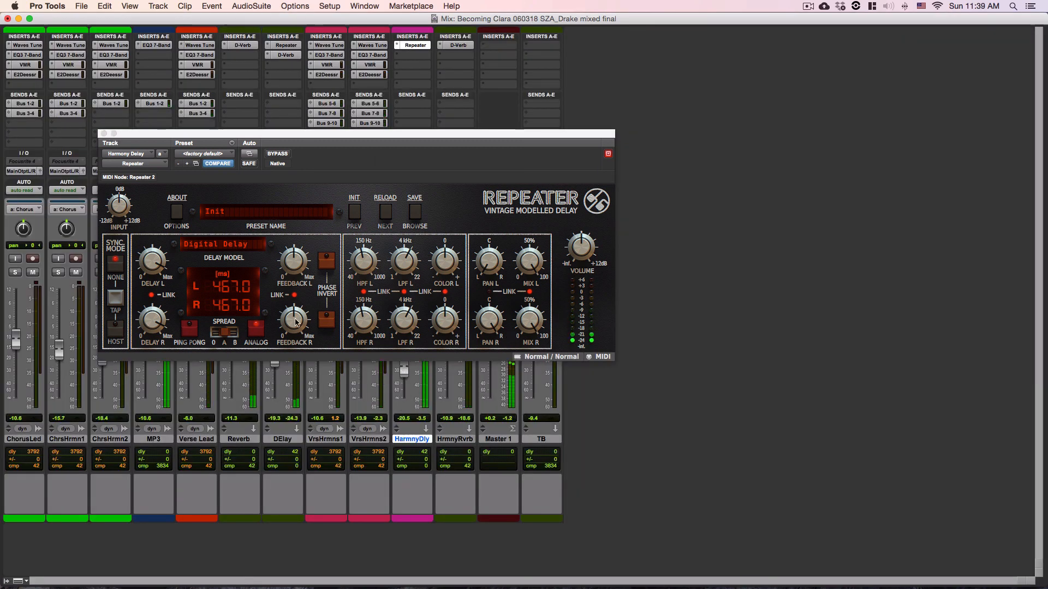
pyautogui.click(445, 308)
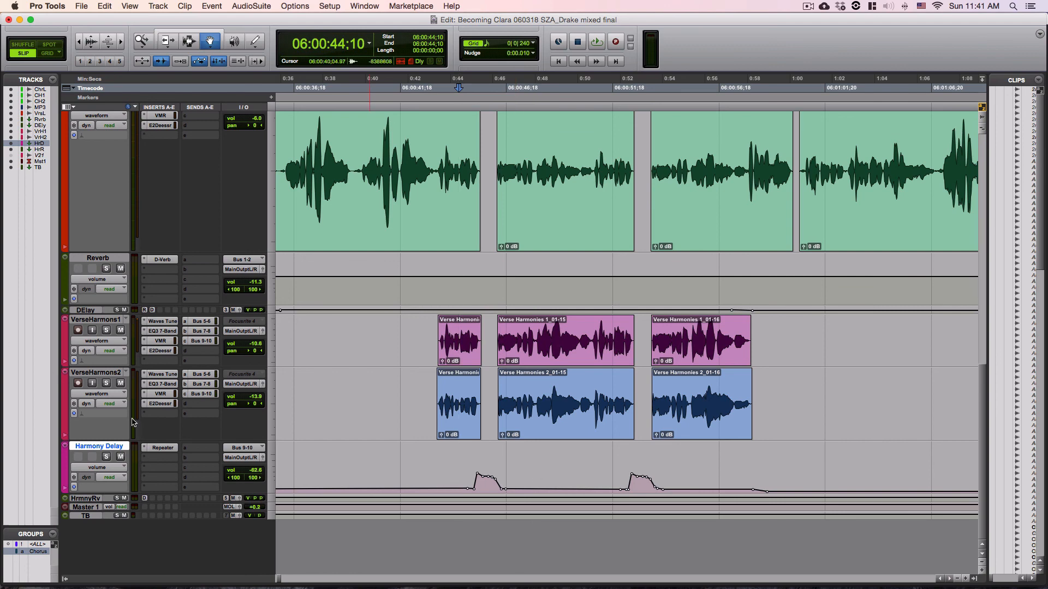
pyautogui.click(158, 450)
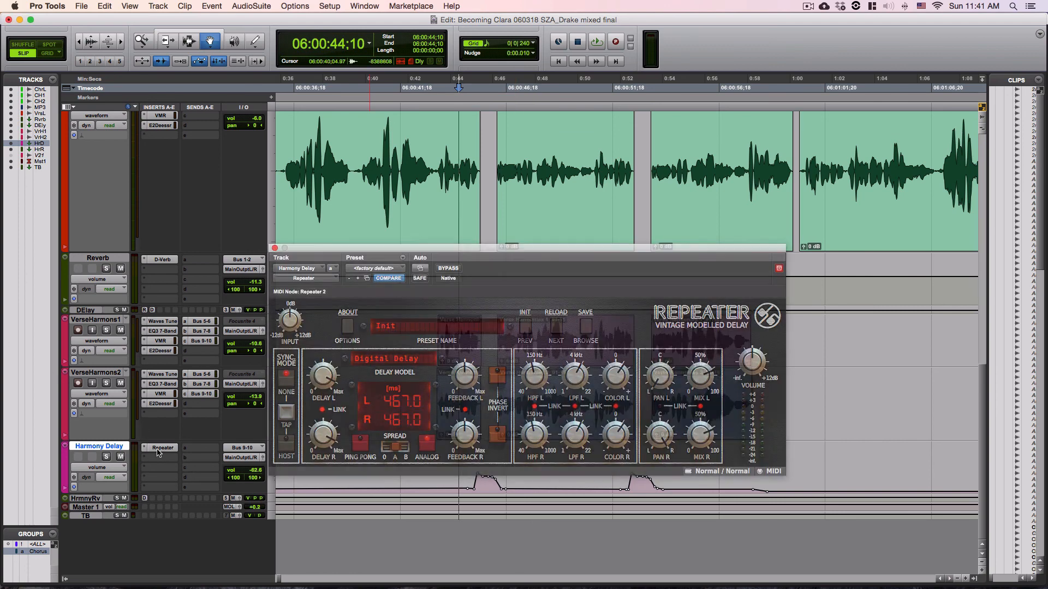
pyautogui.click(158, 452)
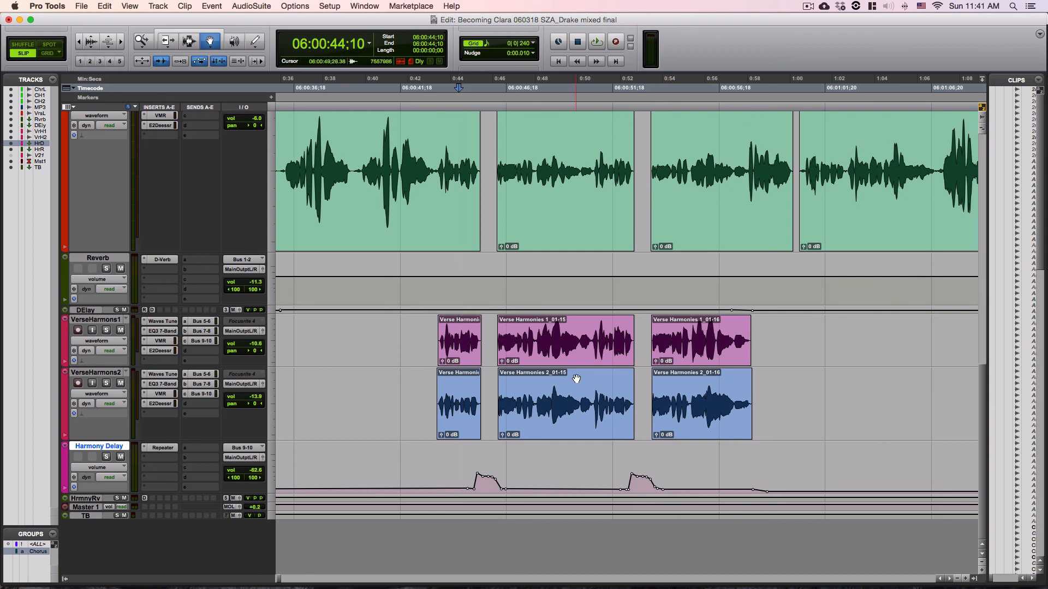
# Play from 06:00:43:05 through both gaps to check the adjusted Harmony Delay throws.
pyautogui.click(433, 88)
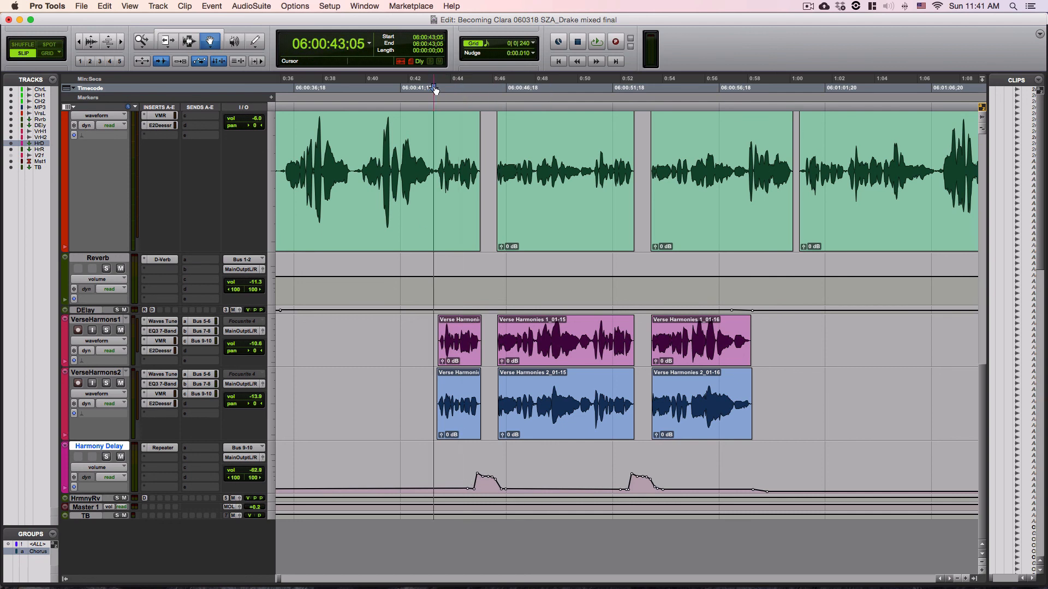
pyautogui.press('space')
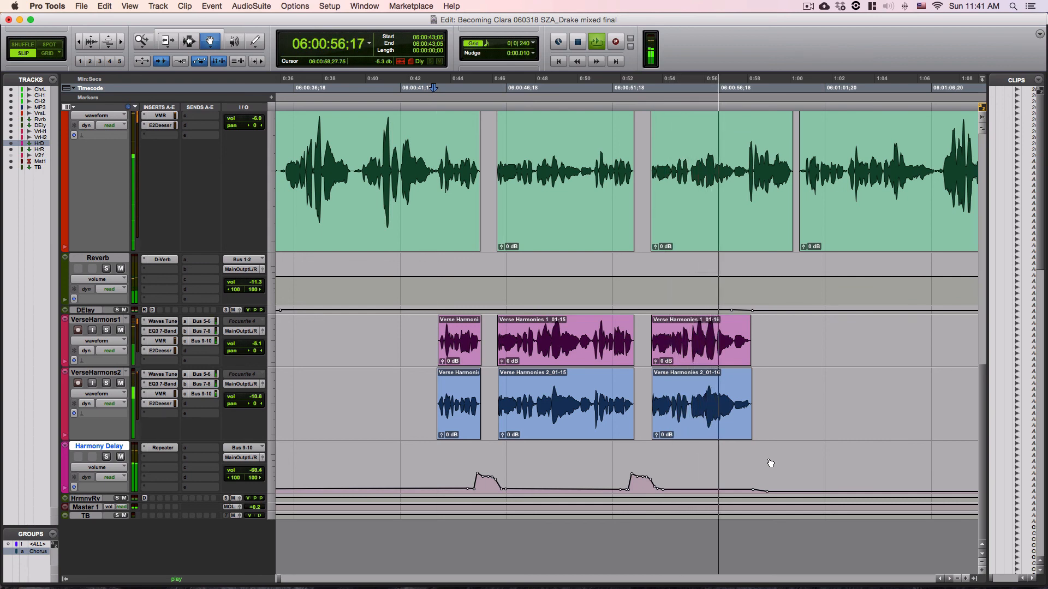
pyautogui.press('space')
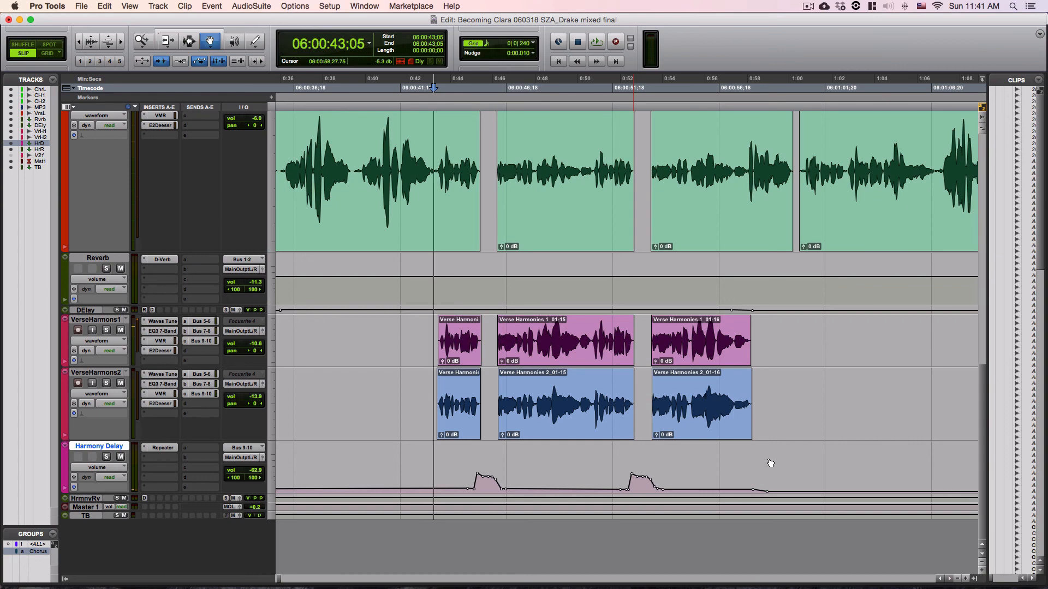
# Insert a stereo EQ3 7-Band after the Repeater on the Harmony Delay track and place its window clear of the delay automation in the Edit window.
pyautogui.press('super+equal')
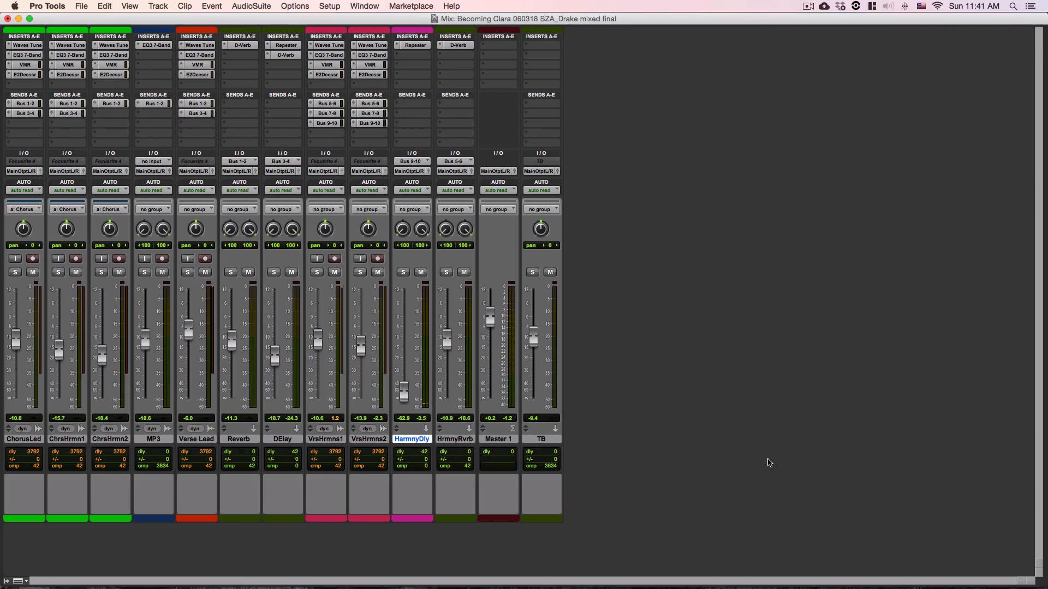
pyautogui.click(412, 53)
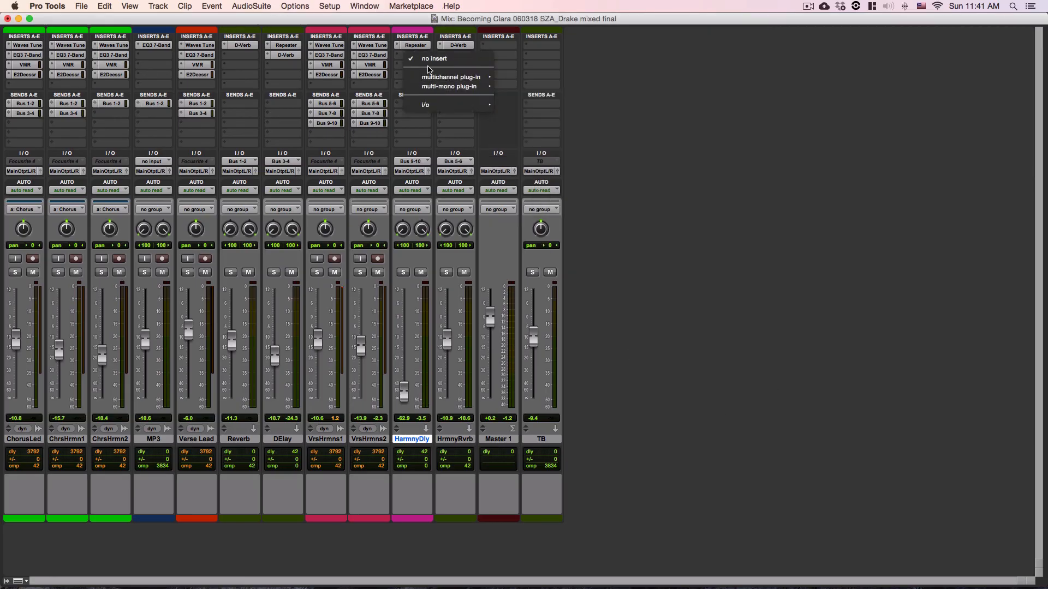
pyautogui.moveTo(436, 77)
pyautogui.moveTo(524, 78)
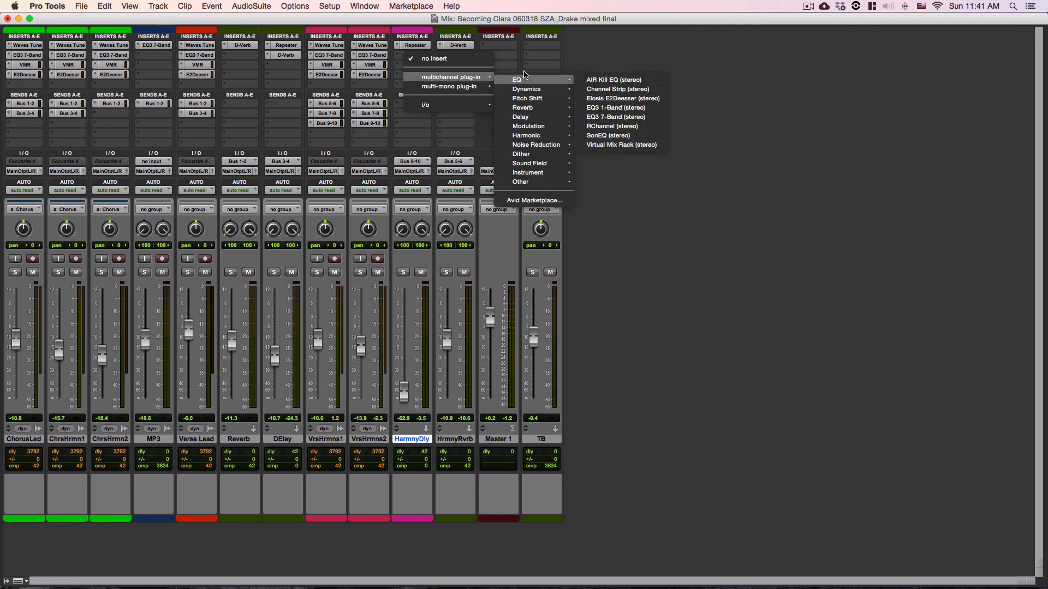
pyautogui.click(610, 117)
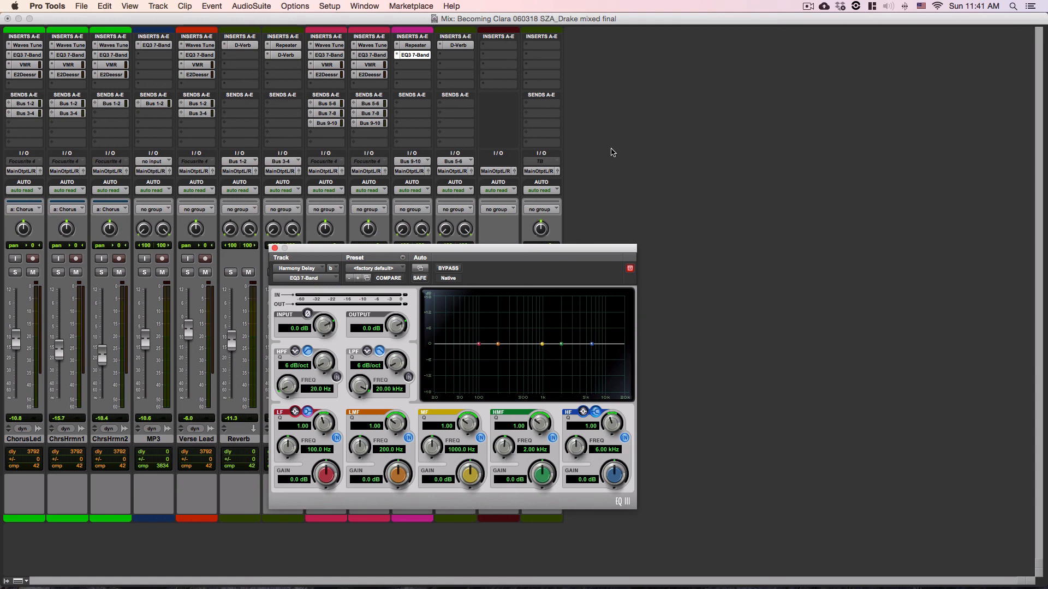
pyautogui.press('super+equal')
pyautogui.moveTo(523, 254); pyautogui.dragTo(332, 223)
# Enable the Harmony Delay EQ's high-pass filter and set its frequency to about 300 Hz during playback from 06:00:43:05.
pyautogui.press('t')
pyautogui.press('t')
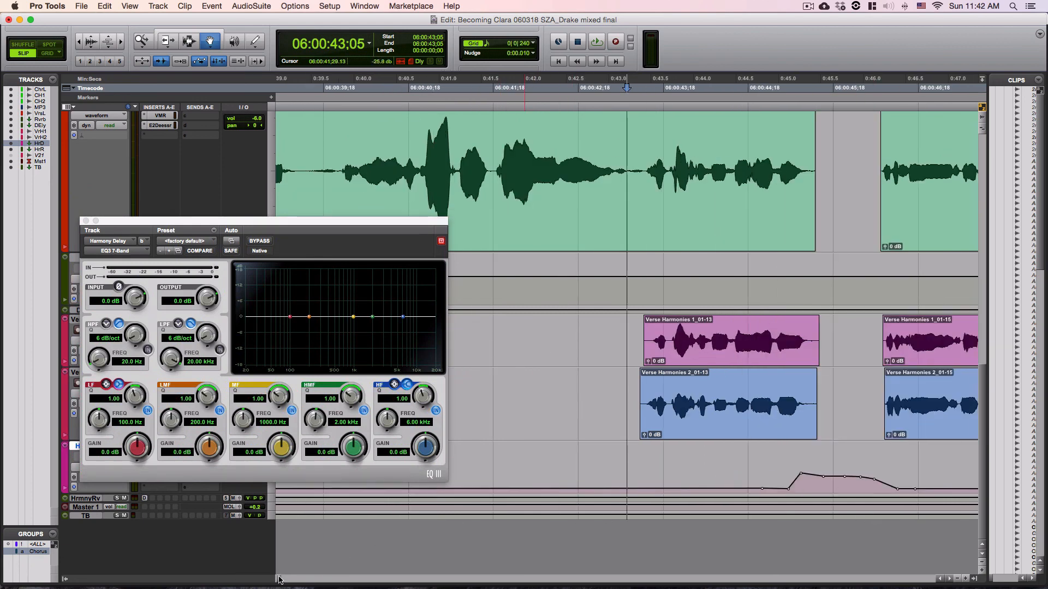
pyautogui.moveTo(278, 579); pyautogui.dragTo(278, 581)
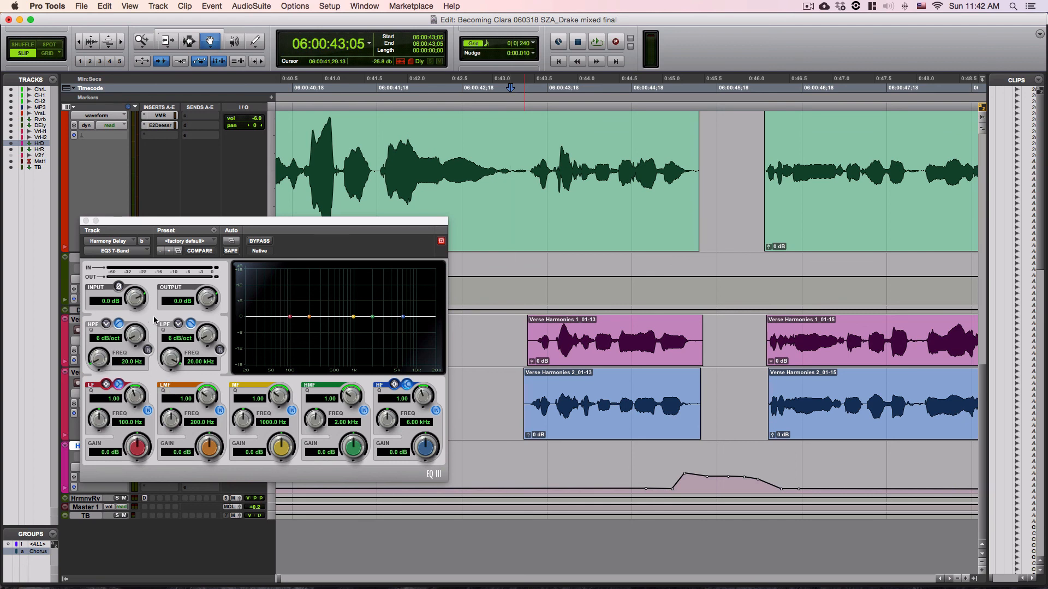
pyautogui.click(147, 350)
pyautogui.press('space')
pyautogui.moveTo(98, 359); pyautogui.dragTo(90, 323)
# Enable the EQ's low-pass filter at 12 dB/oct, lower its frequency to 5.02 kHz, and replay the first throw.
pyautogui.click(220, 350)
pyautogui.moveTo(207, 335); pyautogui.dragTo(207, 327)
pyautogui.moveTo(171, 359)
pyautogui.mouseDown()
pyautogui.moveTo(170, 386)
pyautogui.moveTo(177, 367)
pyautogui.mouseUp()
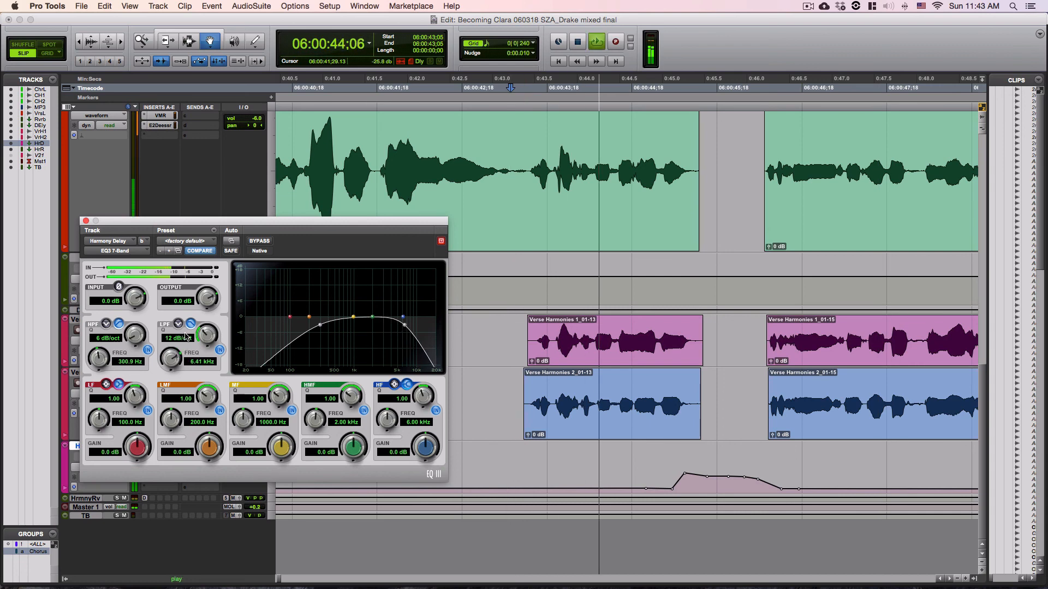
pyautogui.moveTo(180, 352); pyautogui.dragTo(184, 342)
pyautogui.press('space')
pyautogui.press('space')
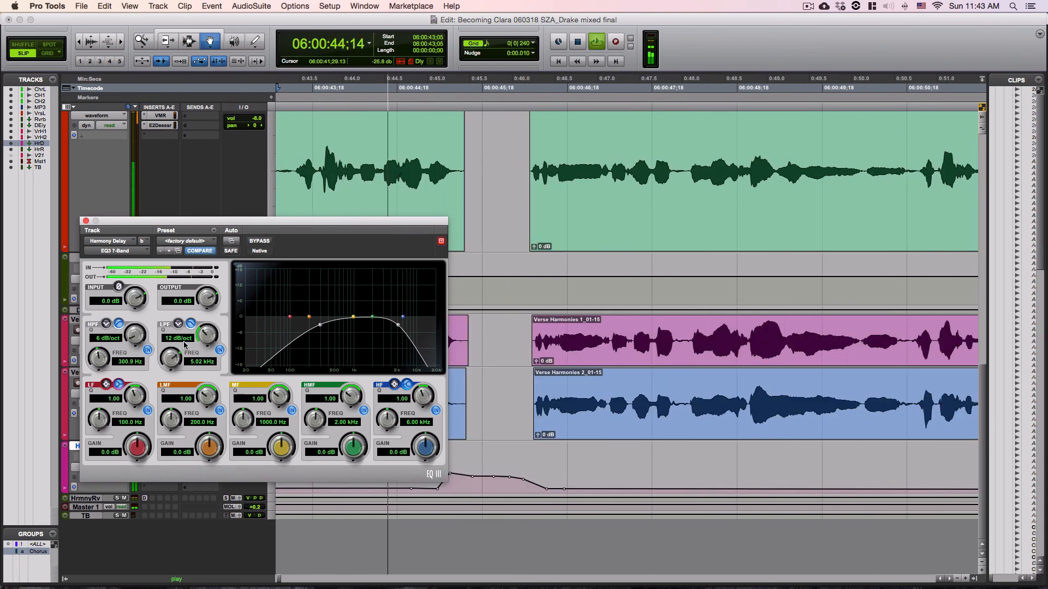
pyautogui.press('space')
pyautogui.press('space')
# Boost the EQ's mid-frequency band by 4.8 dB at 1.23 kHz and replay the delay throw from 06:00:43:05.
pyautogui.moveTo(243, 422); pyautogui.dragTo(244, 425)
pyautogui.moveTo(280, 448); pyautogui.dragTo(244, 405)
pyautogui.press('space')
pyautogui.press('space')
pyautogui.press('space')
pyautogui.press('space')
pyautogui.press('space')
pyautogui.press('space')
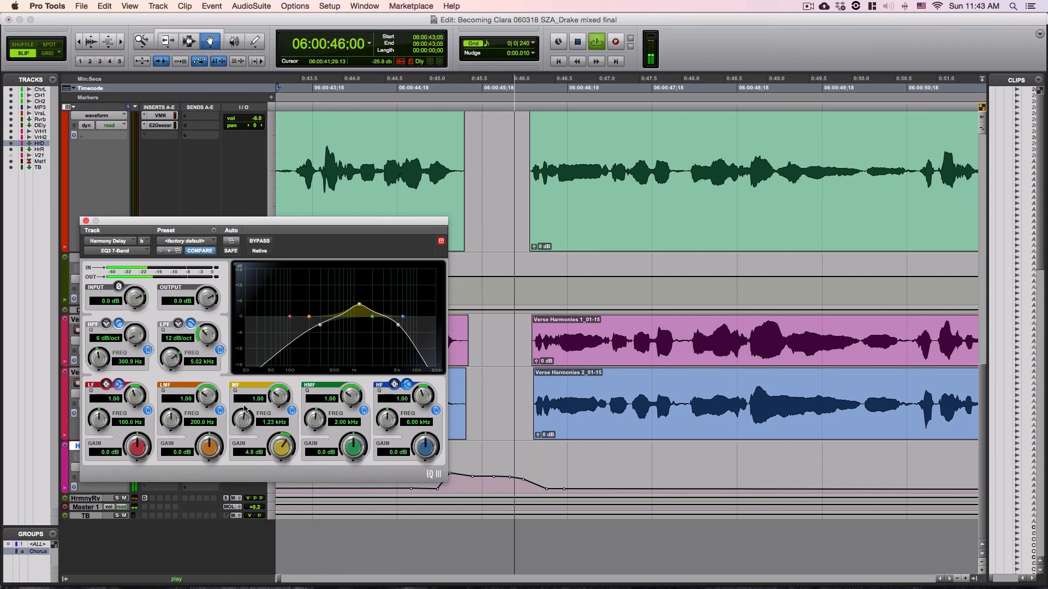
# Exaggerate the mid band's boost, sweep its frequency down to 639.5 Hz during playback, and settle the gain at 4.8 dB.
pyautogui.moveTo(281, 448); pyautogui.dragTo(282, 421)
pyautogui.press('space')
pyautogui.press('space')
pyautogui.moveTo(243, 418); pyautogui.dragTo(218, 453)
pyautogui.press('space')
pyautogui.press('space')
pyautogui.press('space')
pyautogui.press('space')
pyautogui.moveTo(281, 447); pyautogui.dragTo(282, 472)
# Cut the EQ's high-mid band by 3.6 dB at 2.17 kHz while replaying the first throw.
pyautogui.press('space')
pyautogui.moveTo(372, 317); pyautogui.dragTo(376, 329)
pyautogui.press('space')
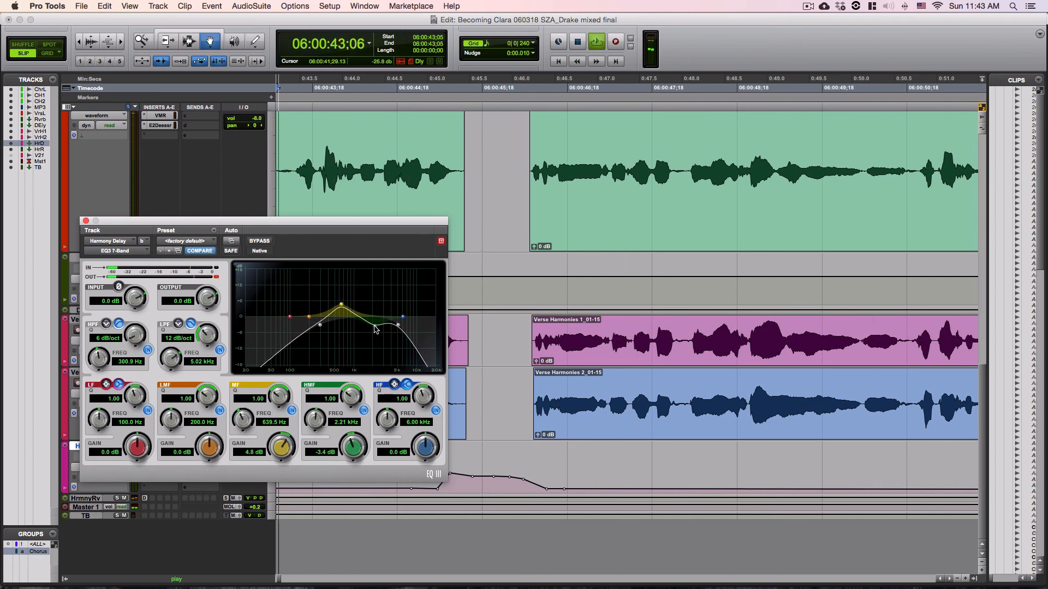
pyautogui.press('space')
# Compare the first delay throw with the EQ bypassed and active by replaying it from 06:00:43:05.
pyautogui.click(261, 241)
pyautogui.press('space')
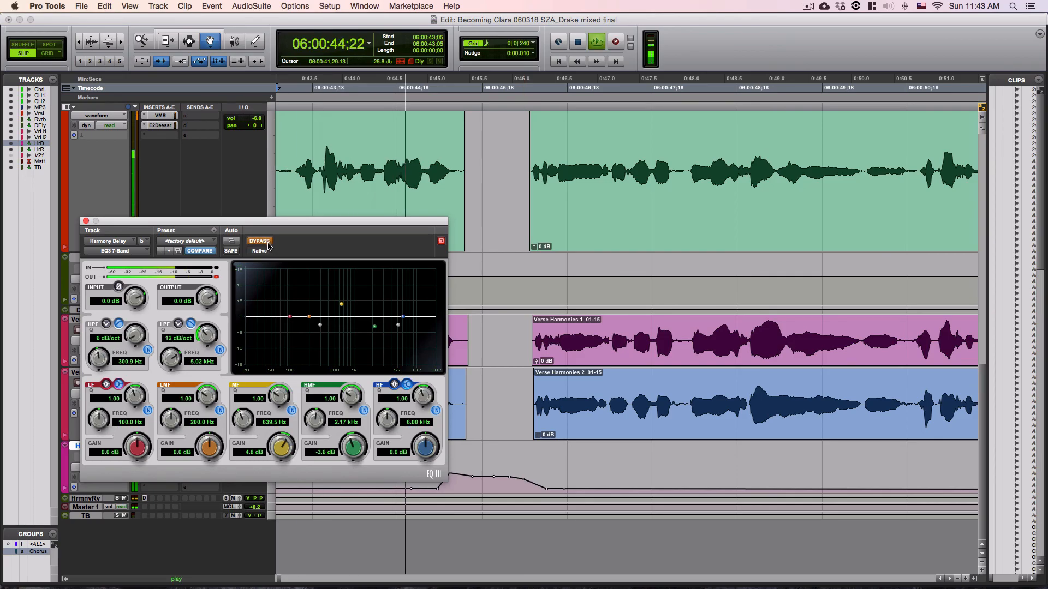
pyautogui.press('space')
pyautogui.press('space')
pyautogui.click(261, 241)
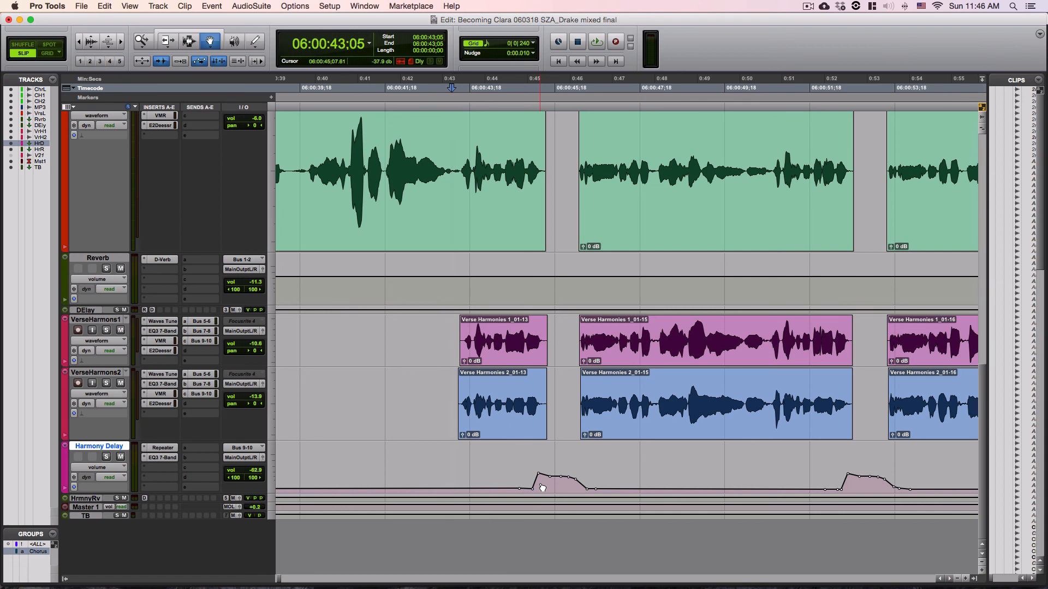
# Play the verse from 06:00:41:18 past both delay throws to check the equalized Harmony Delay in the mix.
pyautogui.click(385, 92)
pyautogui.press('space')
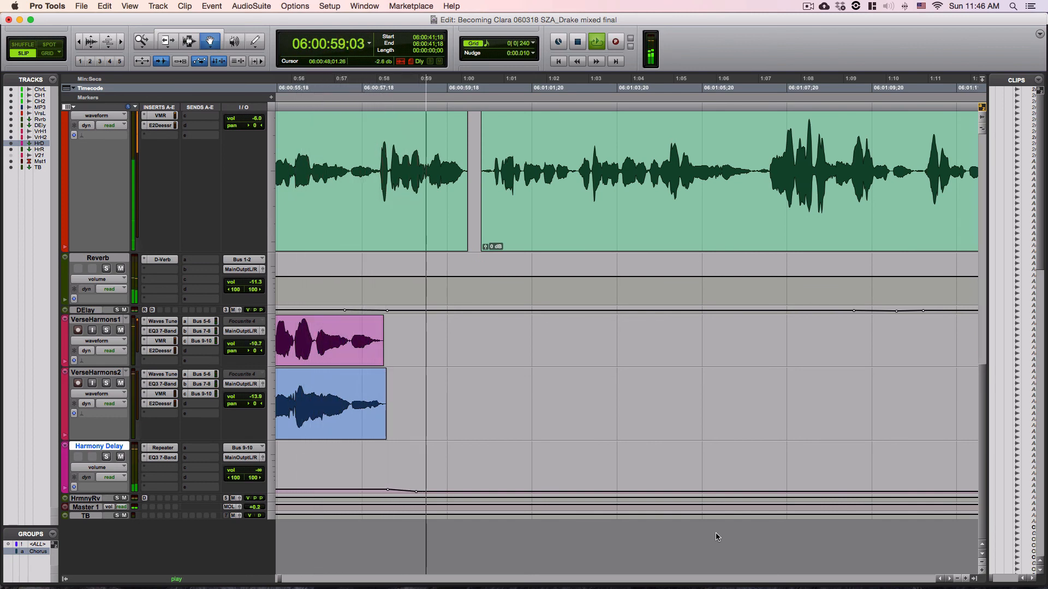
pyautogui.press('space')
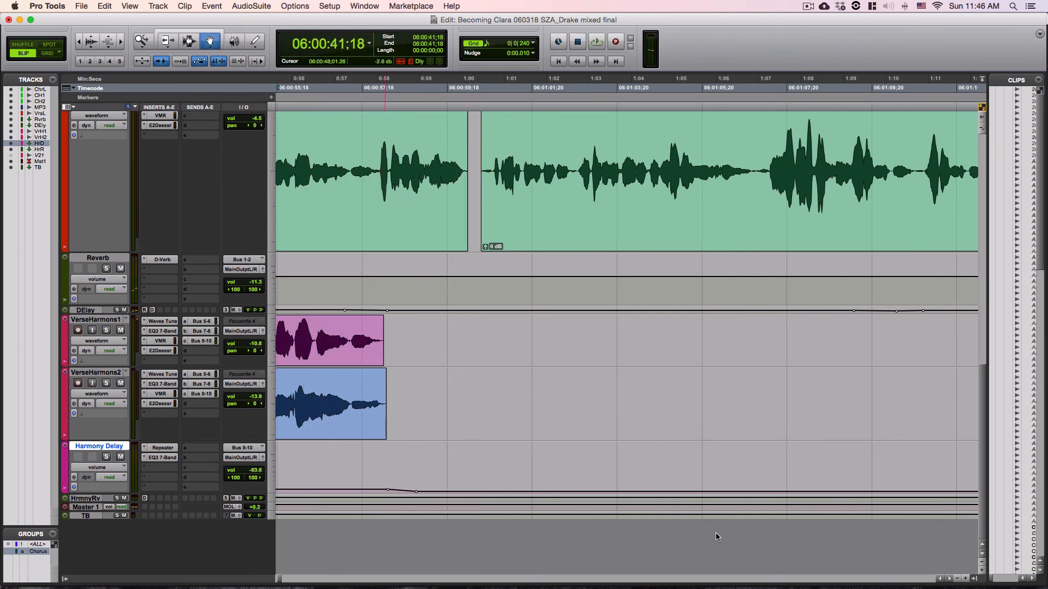